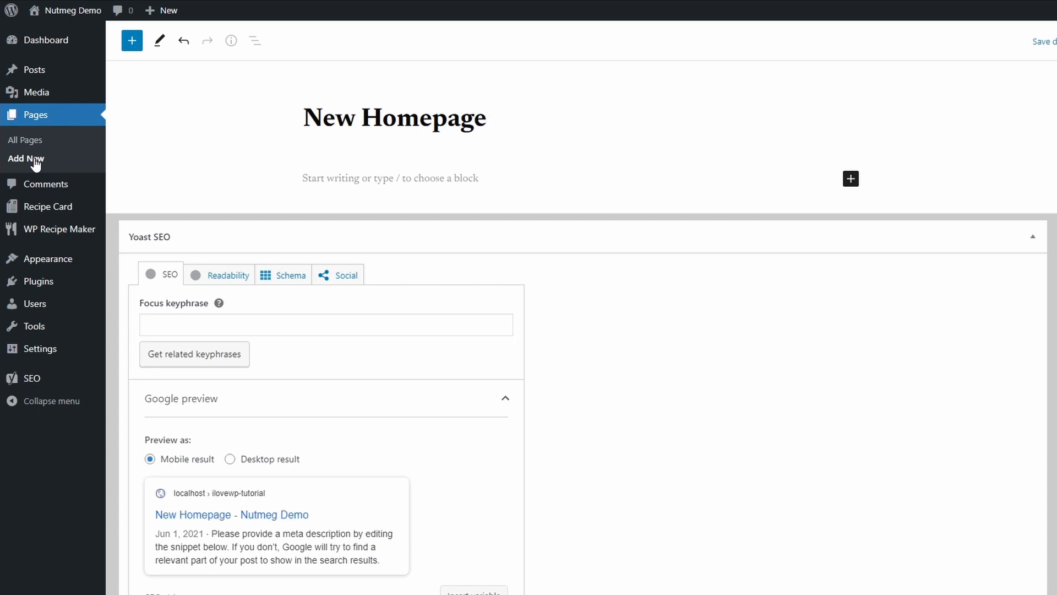
Insert the "Cover with Overlay" block pattern from the Nutmeg category into the new page
{"action": "left_click", "coordinate": [133, 40]}
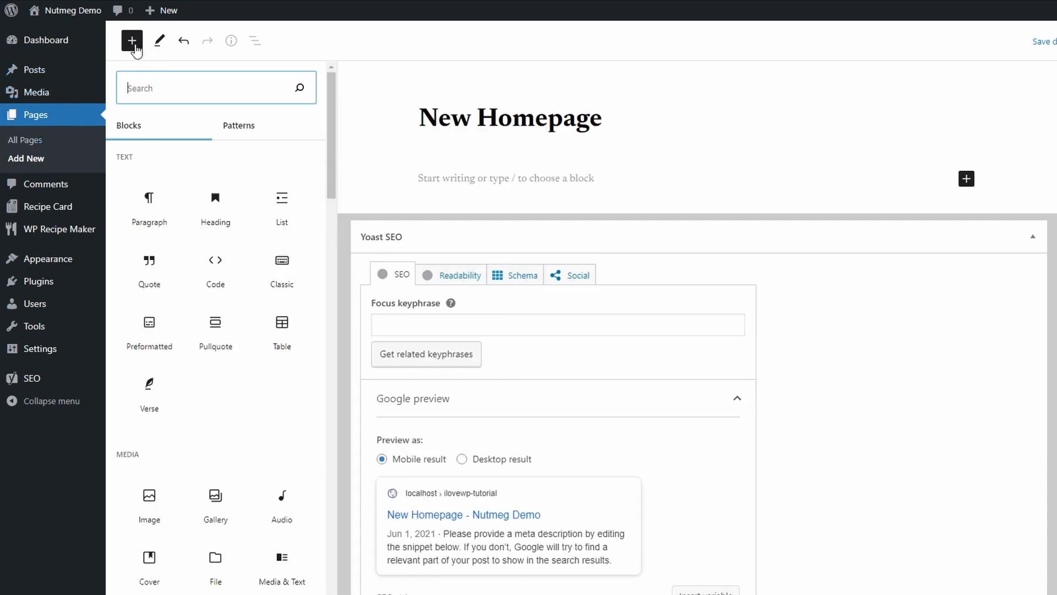
{"action": "left_click", "coordinate": [226, 127]}
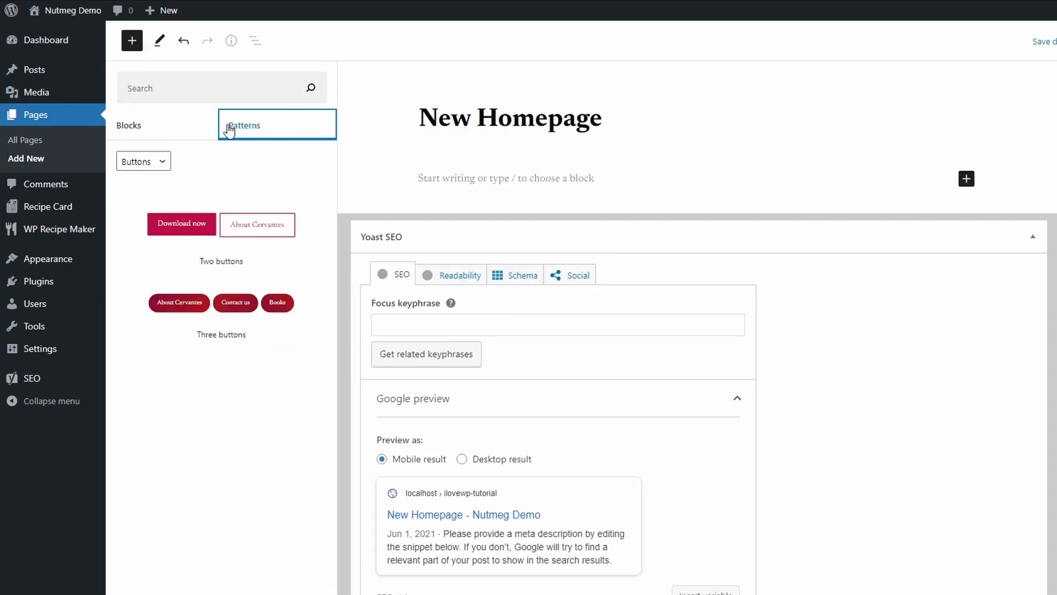
{"action": "left_click", "coordinate": [142, 162]}
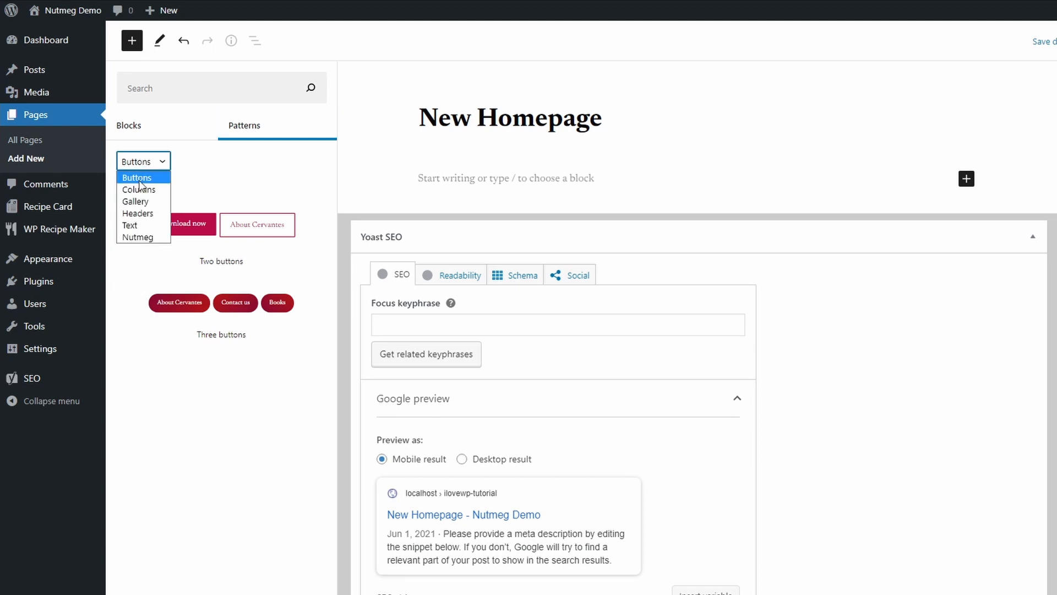
{"action": "left_click", "coordinate": [129, 239]}
{"action": "scroll", "coordinate": [214, 259], "scroll_direction": "down", "scroll_amount": 7}
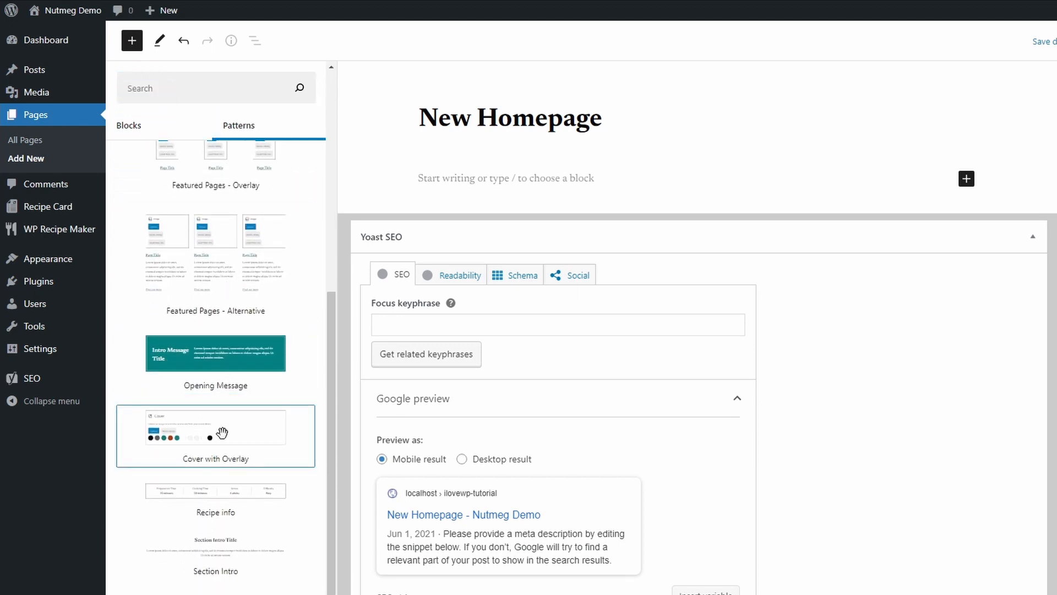
{"action": "left_click", "coordinate": [258, 432]}
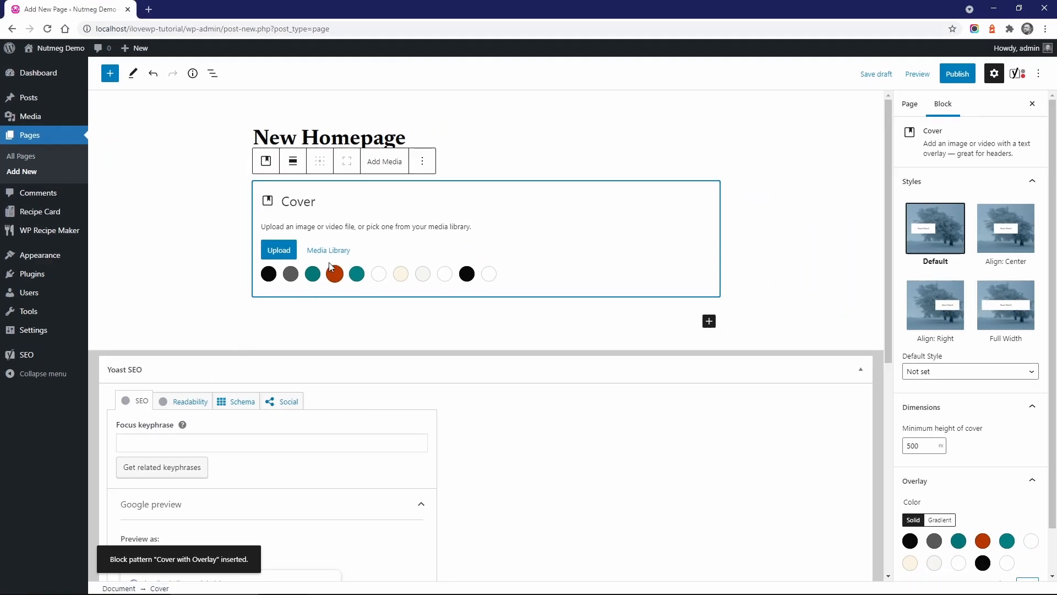
Set the pizza photo with cherry tomatoes from the media library as the cover's background image
{"action": "left_click", "coordinate": [333, 255]}
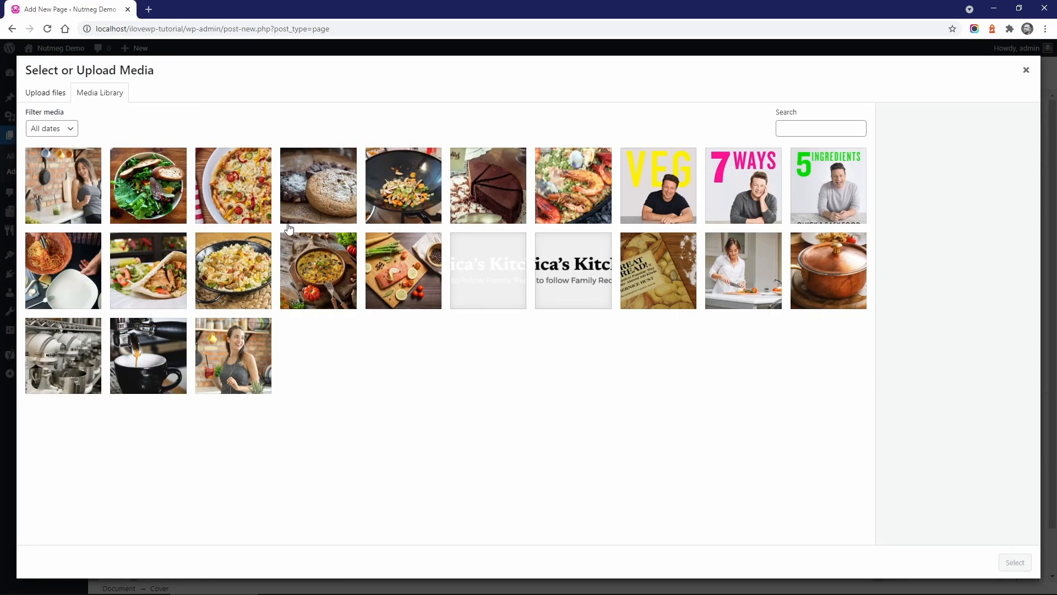
{"action": "left_click", "coordinate": [227, 190]}
{"action": "left_click", "coordinate": [1015, 562]}
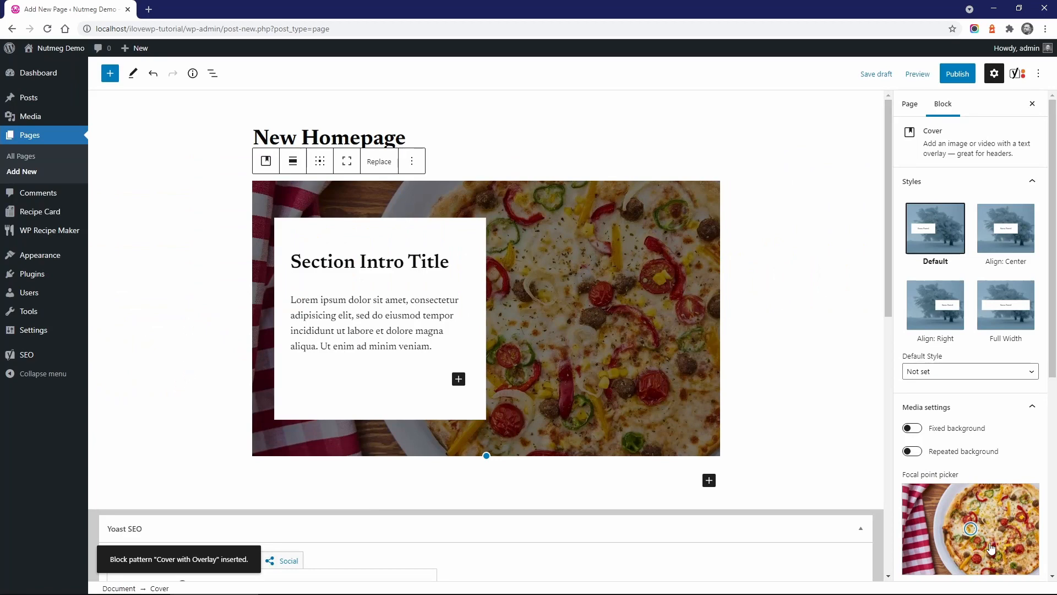
Set the cover's minimum height to 550 px and its overlay opacity to 20
{"action": "scroll", "coordinate": [948, 408], "scroll_direction": "down", "scroll_amount": 6}
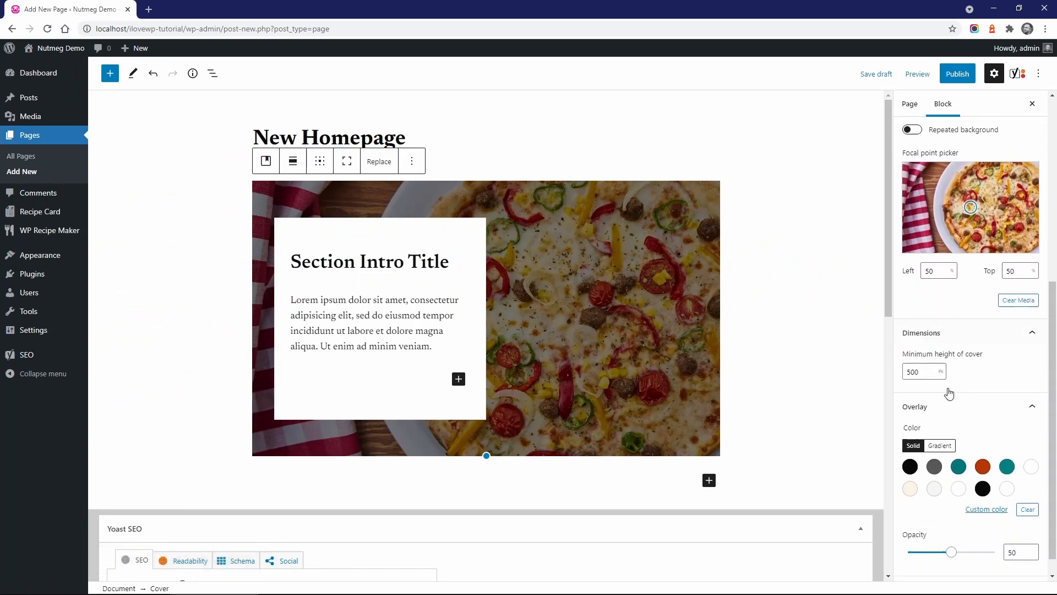
{"action": "key", "text": "Delete"}
{"action": "type", "text": "5"}
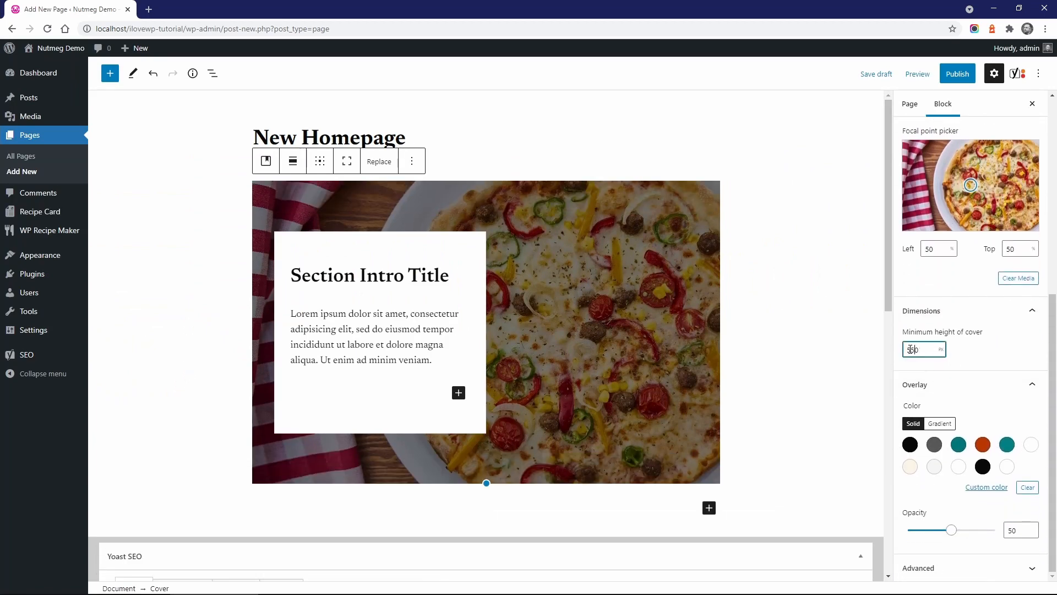
{"action": "key", "text": "BackSpace"}
{"action": "type", "text": "2"}
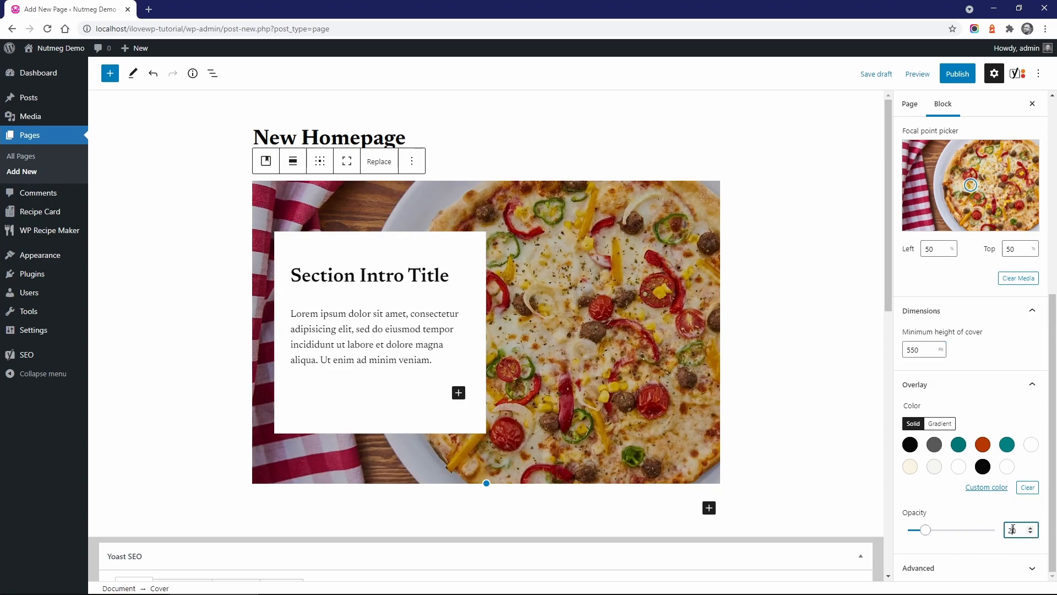
Replace the cover's heading with "I Have the Best Pizza Recipes"
{"action": "left_click", "coordinate": [361, 276]}
{"action": "triple_click", "coordinate": [361, 276]}
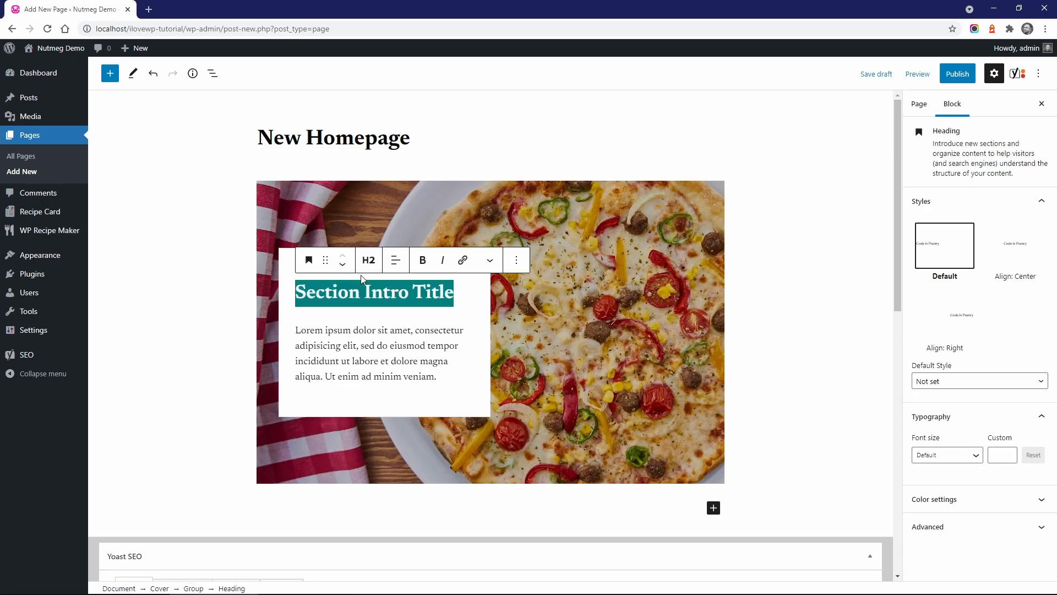
{"action": "type", "text": "I Have the Best Pizza "}
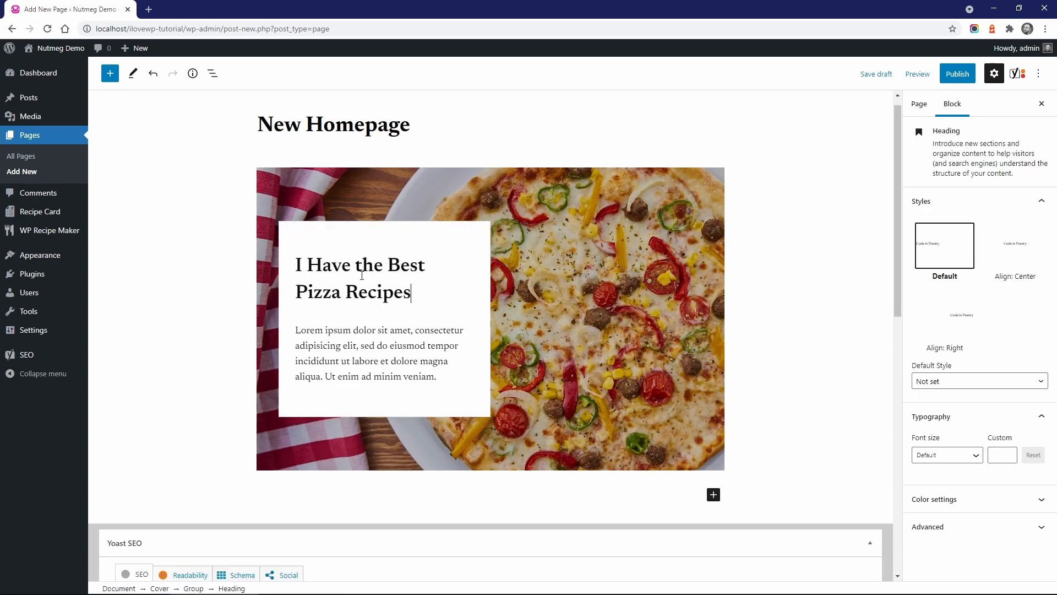
{"action": "type", "text": "Recipes"}
Make the words "sed do eiusmod tempor" in the cover's paragraph bold and italic
{"action": "left_click", "coordinate": [392, 376]}
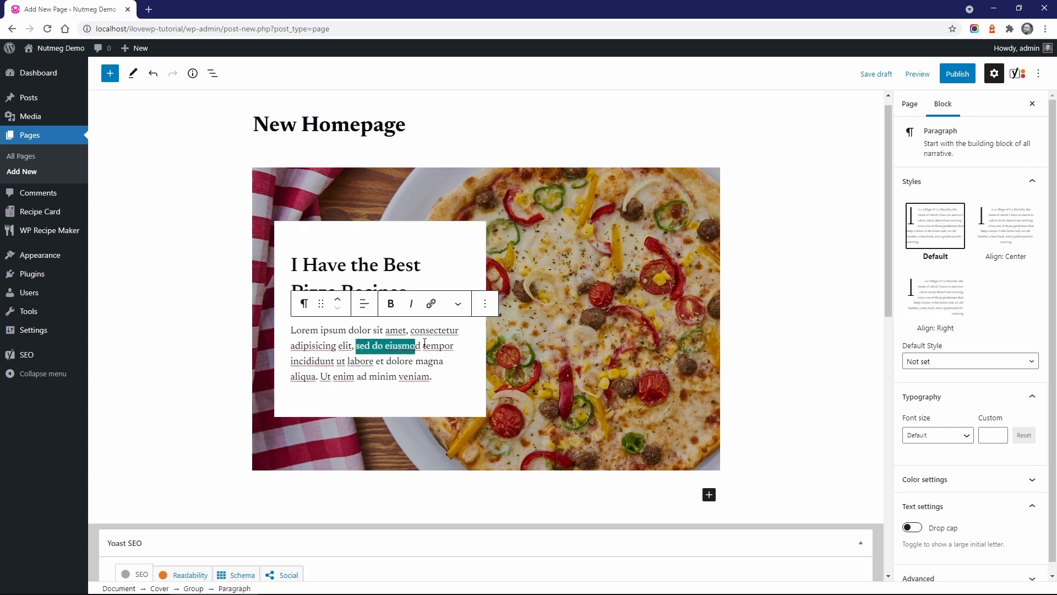
{"action": "left_click", "coordinate": [391, 302]}
{"action": "left_click", "coordinate": [411, 303]}
{"action": "left_click", "coordinate": [435, 375]}
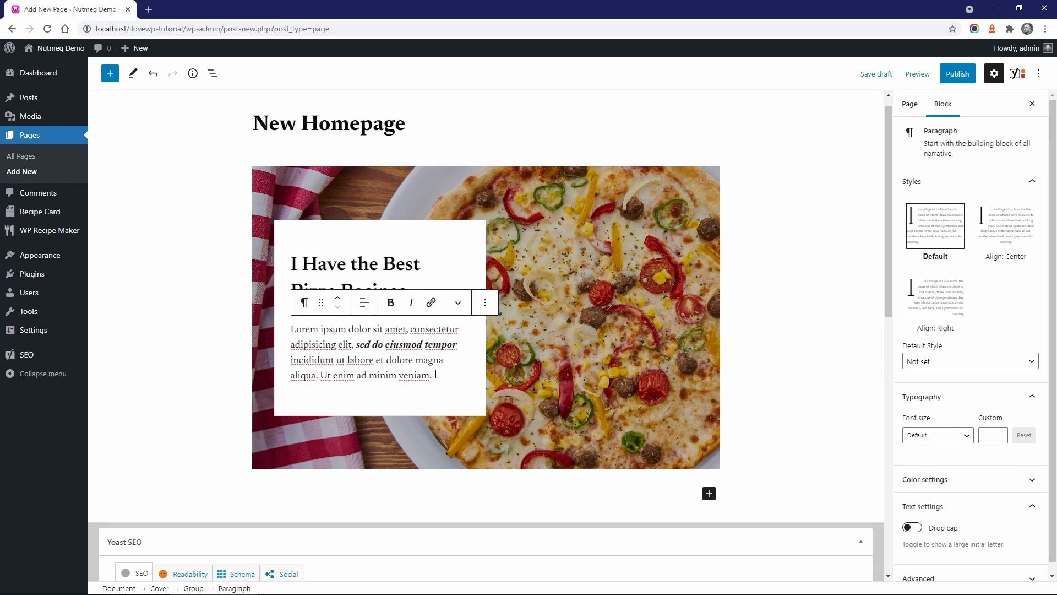
Try the Align: Center, Align: Right and Full Width styles on the whole cover block, and return it to Default
{"action": "left_click", "coordinate": [194, 588]}
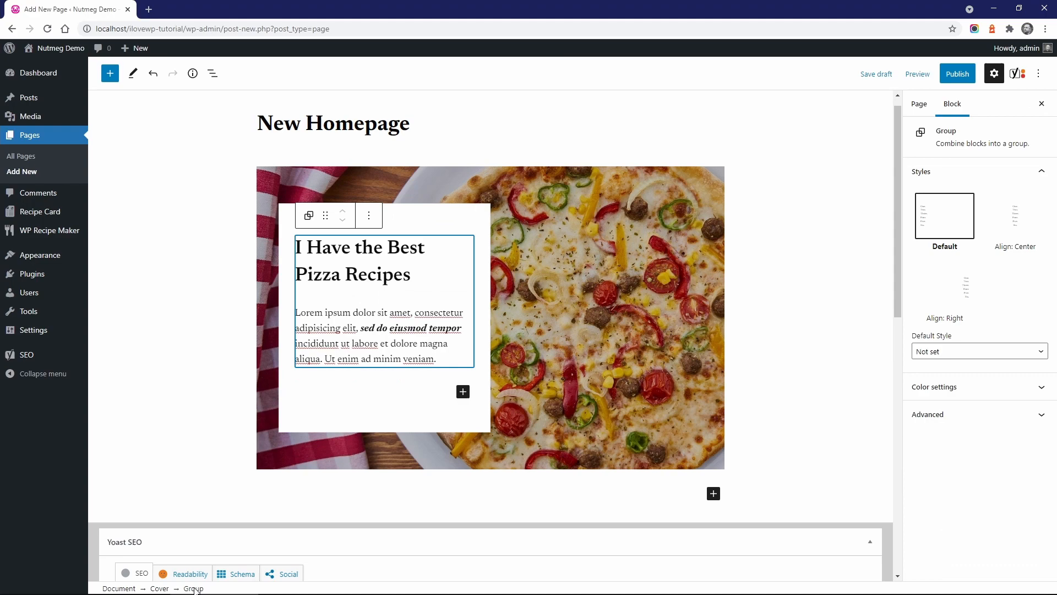
{"action": "left_click", "coordinate": [161, 588]}
{"action": "left_click", "coordinate": [1014, 226]}
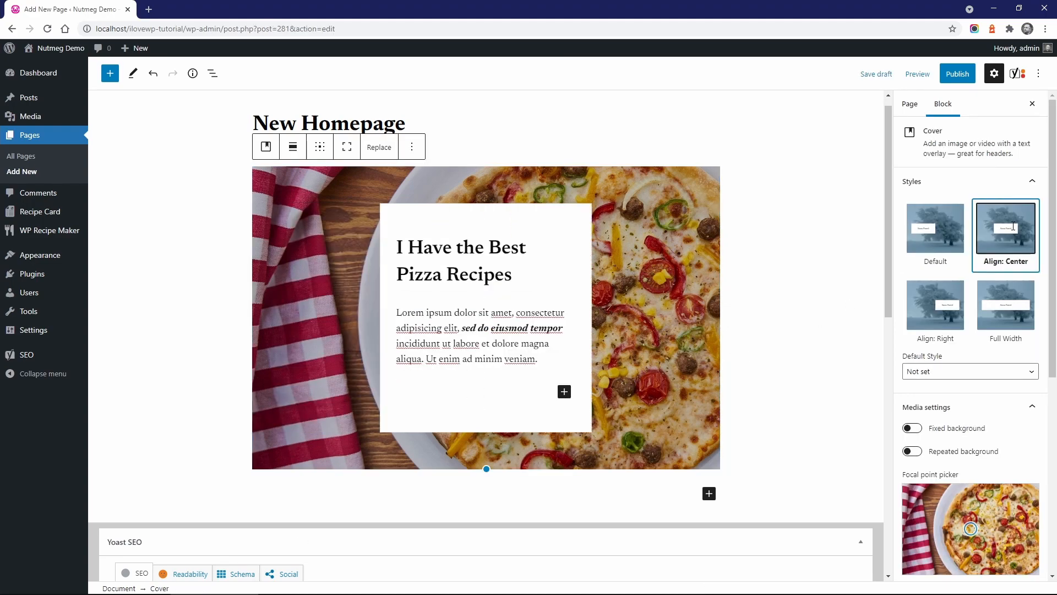
{"action": "left_click", "coordinate": [922, 301]}
{"action": "left_click", "coordinate": [992, 297]}
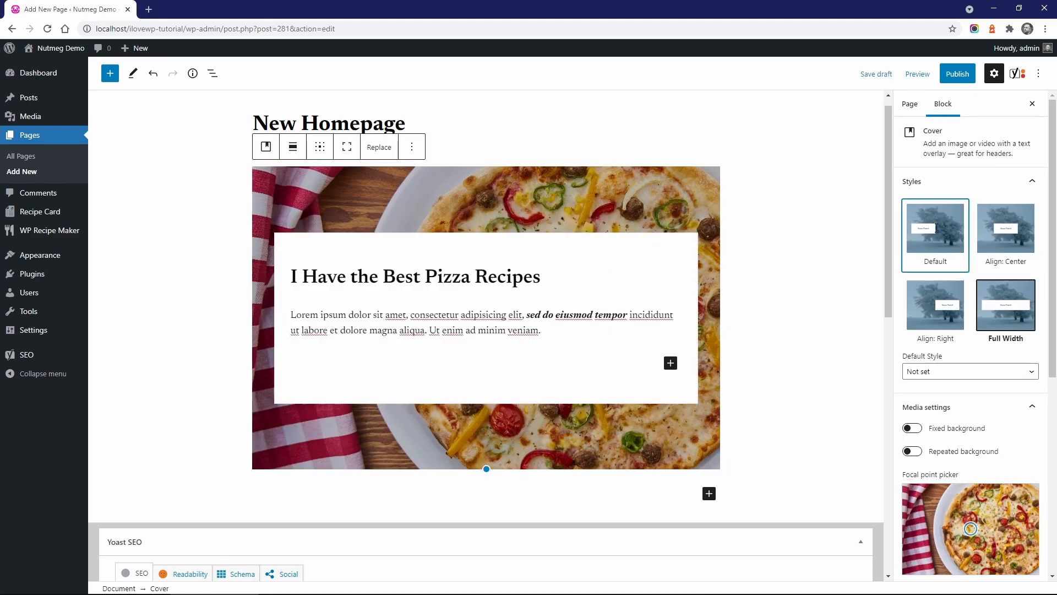
{"action": "left_click", "coordinate": [936, 228]}
Insert the Nutmeg "Opening Message" block pattern below the pizza cover
{"action": "scroll", "coordinate": [492, 286], "scroll_direction": "down", "scroll_amount": 4}
{"action": "left_click", "coordinate": [492, 290]}
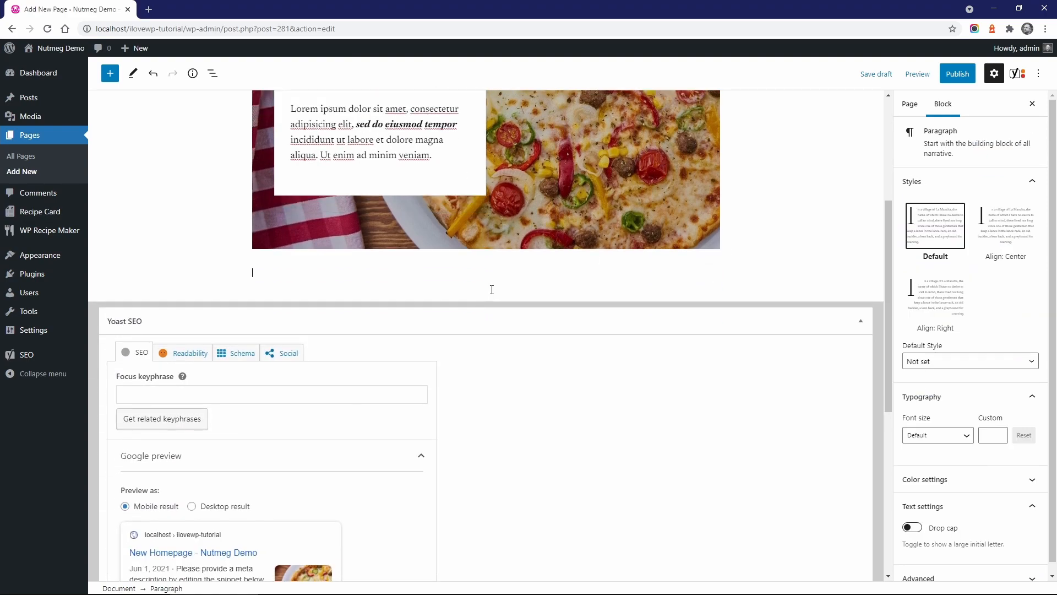
{"action": "left_click", "coordinate": [109, 73]}
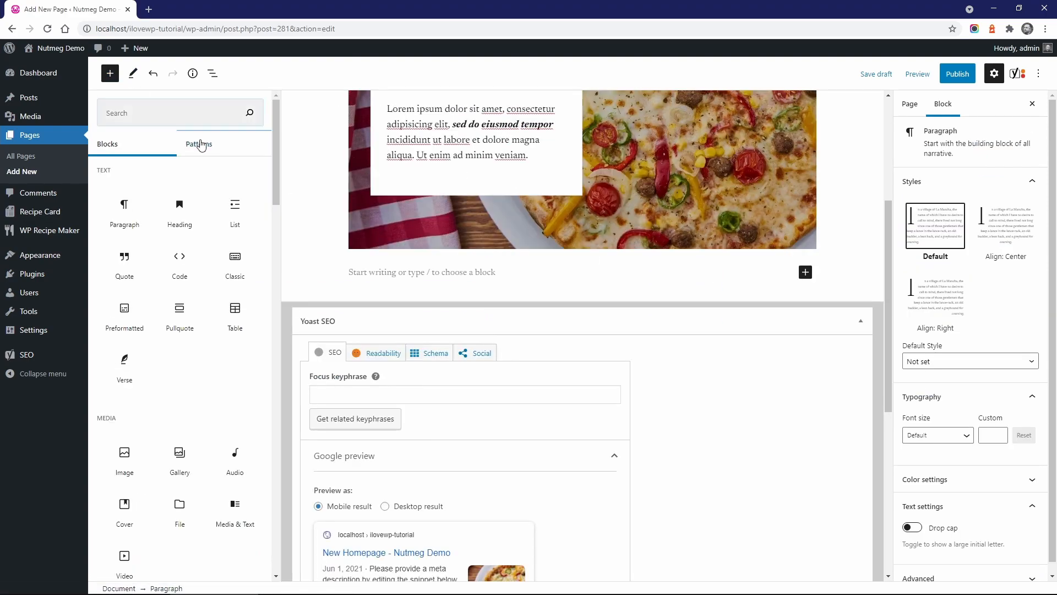
{"action": "left_click", "coordinate": [201, 144]}
{"action": "left_click", "coordinate": [132, 174]}
{"action": "left_click", "coordinate": [115, 236]}
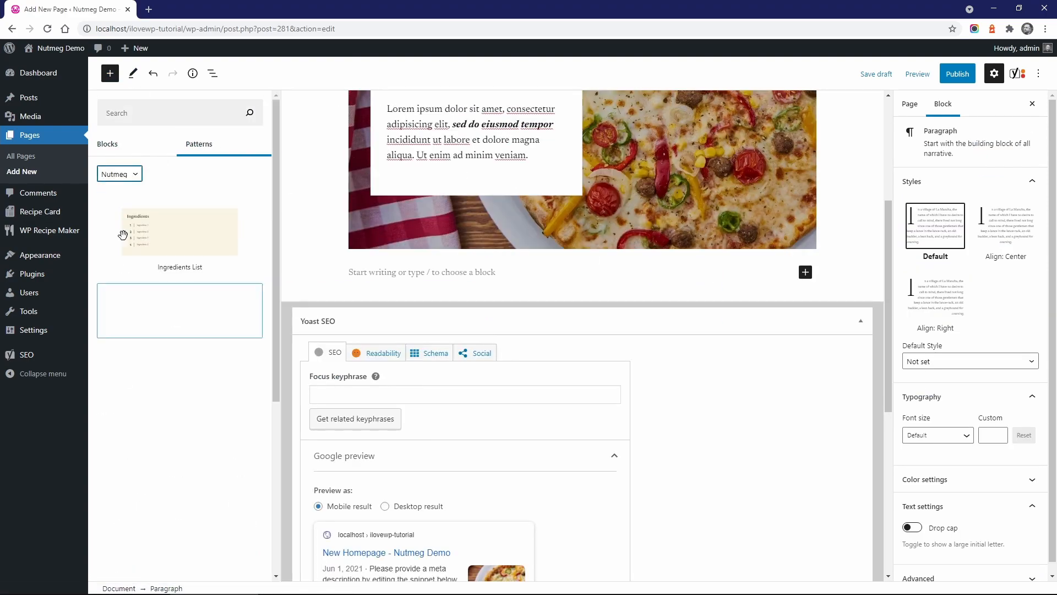
{"action": "scroll", "coordinate": [182, 386], "scroll_direction": "down", "scroll_amount": 5}
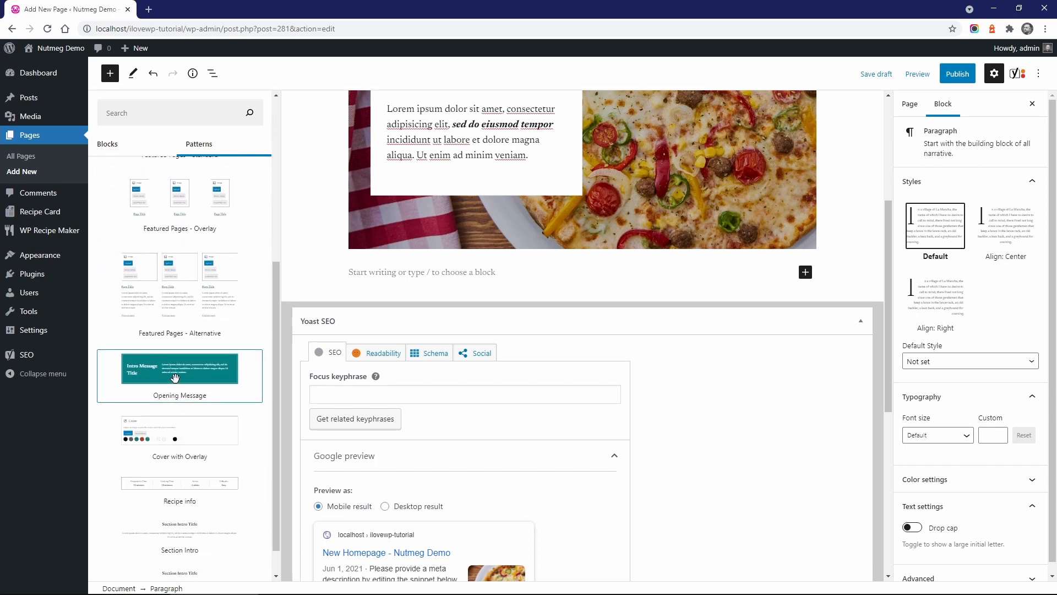
{"action": "left_click", "coordinate": [182, 399]}
Replace the opening message's heading with "Welcome to Jessica's Kitchen"
{"action": "left_click", "coordinate": [328, 346]}
{"action": "key", "text": "BackSpace"}
{"action": "key", "text": "BackSpace"}
{"action": "key", "text": "BackSpace"}
{"action": "key", "text": "BackSpace"}
{"action": "key", "text": "BackSpace"}
{"action": "key", "text": "BackSpace"}
{"action": "key", "text": "BackSpace"}
{"action": "key", "text": "BackSpace"}
{"action": "key", "text": "BackSpace"}
{"action": "key", "text": "BackSpace"}
{"action": "key", "text": "BackSpace"}
{"action": "key", "text": "BackSpace"}
{"action": "key", "text": "BackSpace"}
{"action": "key", "text": "BackSpace"}
{"action": "key", "text": "BackSpace"}
{"action": "key", "text": "BackSpace"}
{"action": "key", "text": "BackSpace"}
{"action": "key", "text": "BackSpace"}
{"action": "key", "text": "BackSpace"}
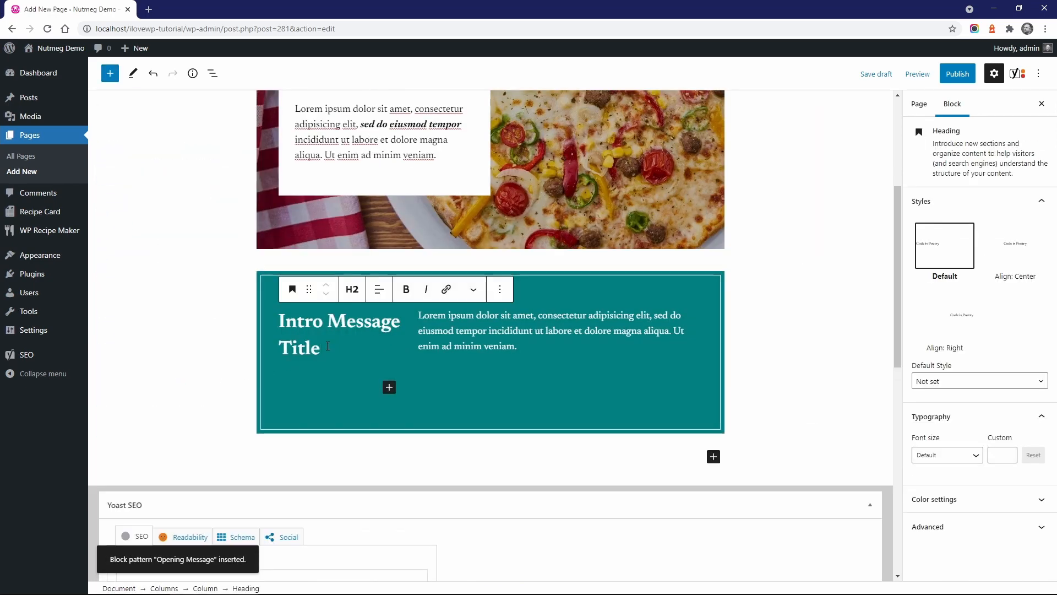
{"action": "type", "text": "Welcome to Jessica's Kitchen"}
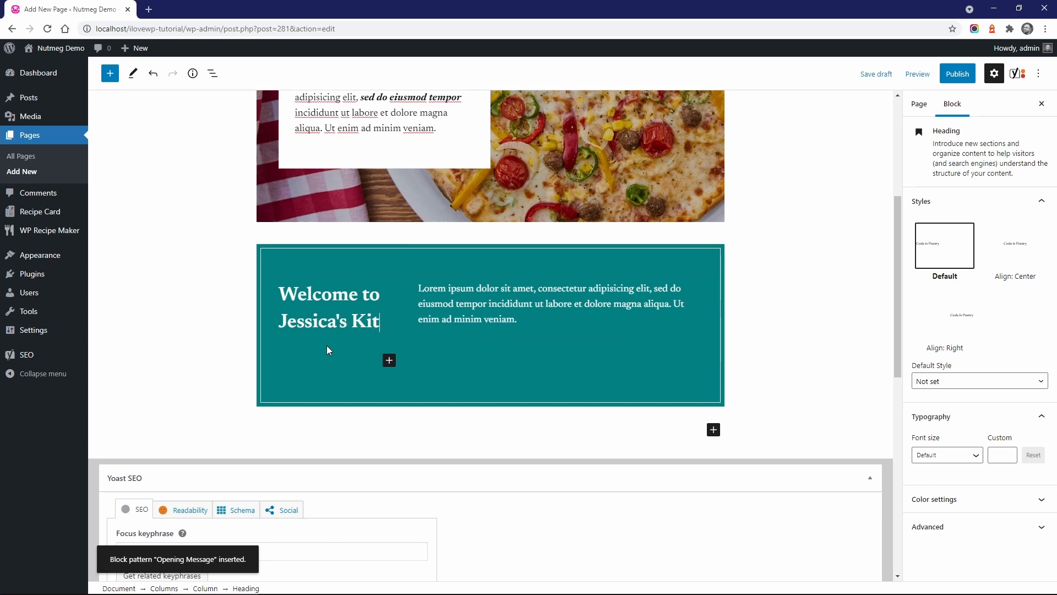
{"action": "left_click", "coordinate": [543, 292]}
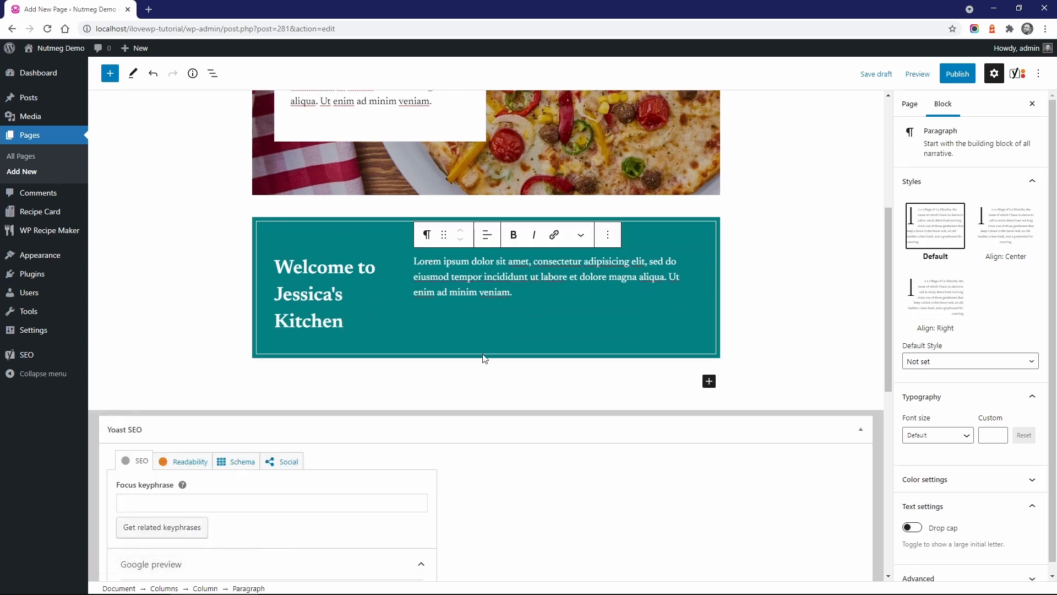
Insert the Nutmeg "Featured Pages - Overlay" block pattern below the opening message
{"action": "left_click", "coordinate": [426, 395]}
{"action": "left_click", "coordinate": [110, 73]}
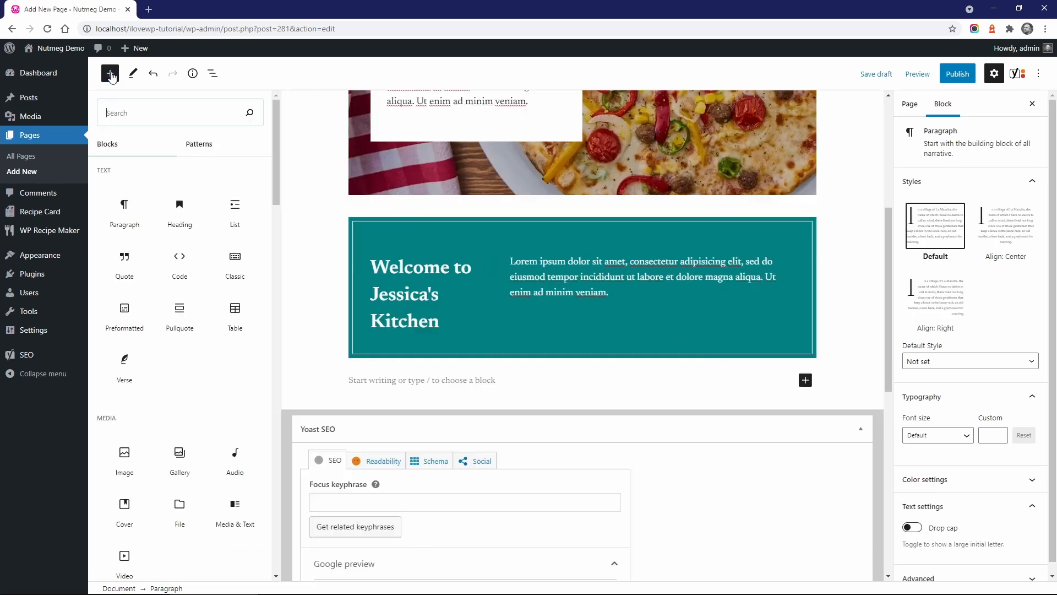
{"action": "left_click", "coordinate": [196, 144]}
{"action": "left_click", "coordinate": [122, 174]}
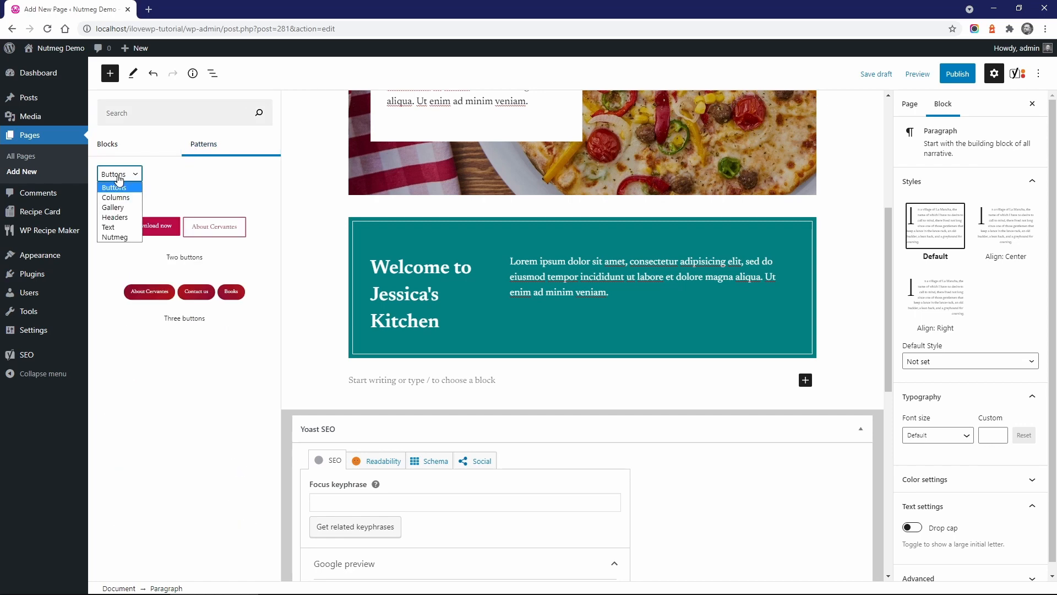
{"action": "left_click", "coordinate": [114, 237]}
{"action": "scroll", "coordinate": [176, 264], "scroll_direction": "down", "scroll_amount": 5}
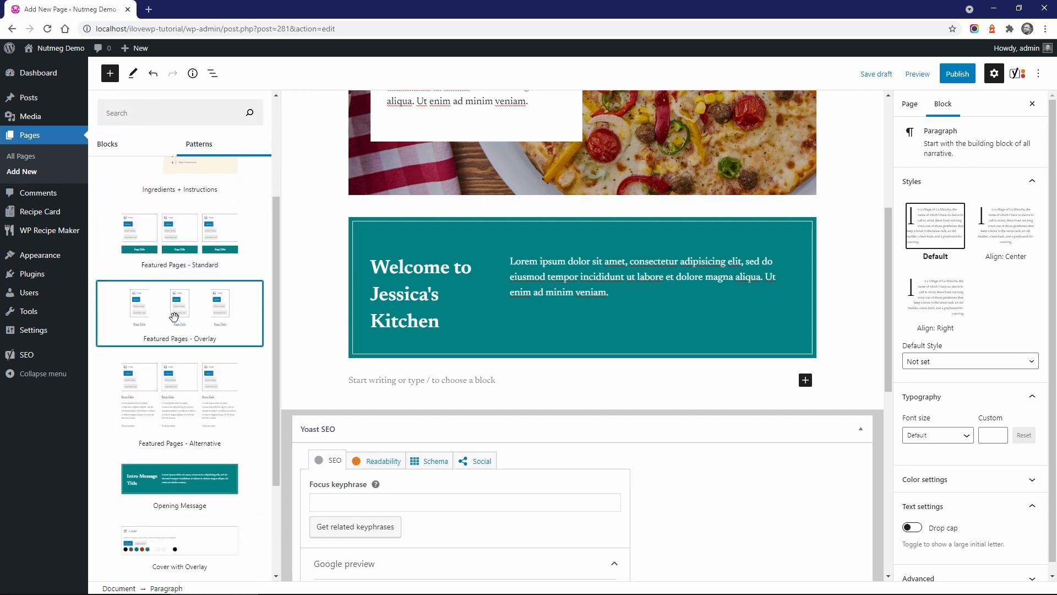
{"action": "left_click", "coordinate": [174, 317]}
Fill the three featured-page image placeholders, in order, with the skillet dish, wrap and seafood photos from the media library
{"action": "scroll", "coordinate": [427, 358], "scroll_direction": "down", "scroll_amount": 3}
{"action": "left_click", "coordinate": [329, 307]}
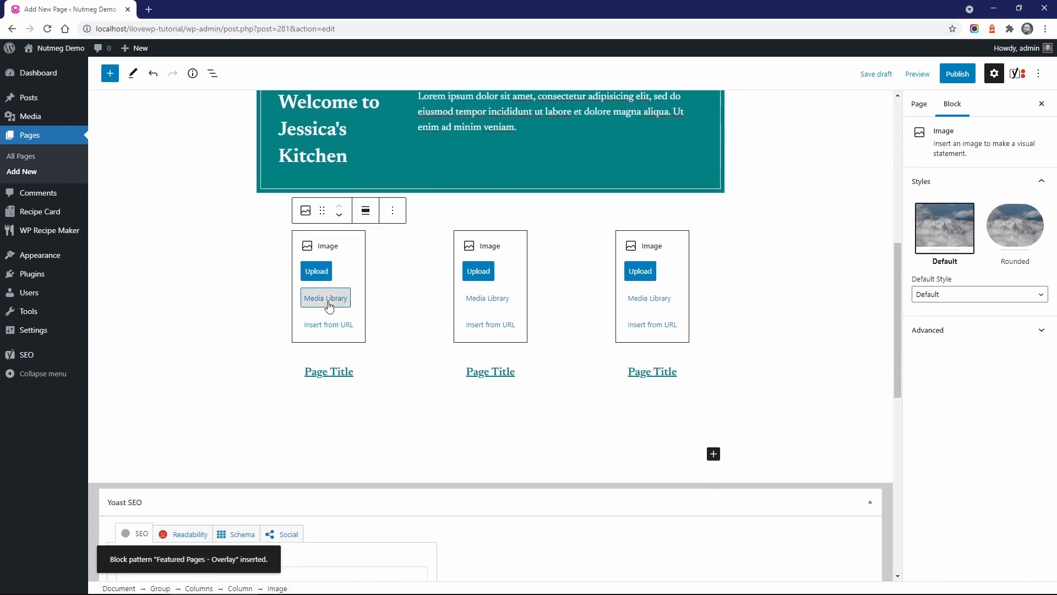
{"action": "left_click", "coordinate": [330, 298]}
{"action": "left_click", "coordinate": [318, 291]}
{"action": "left_click", "coordinate": [1015, 563]}
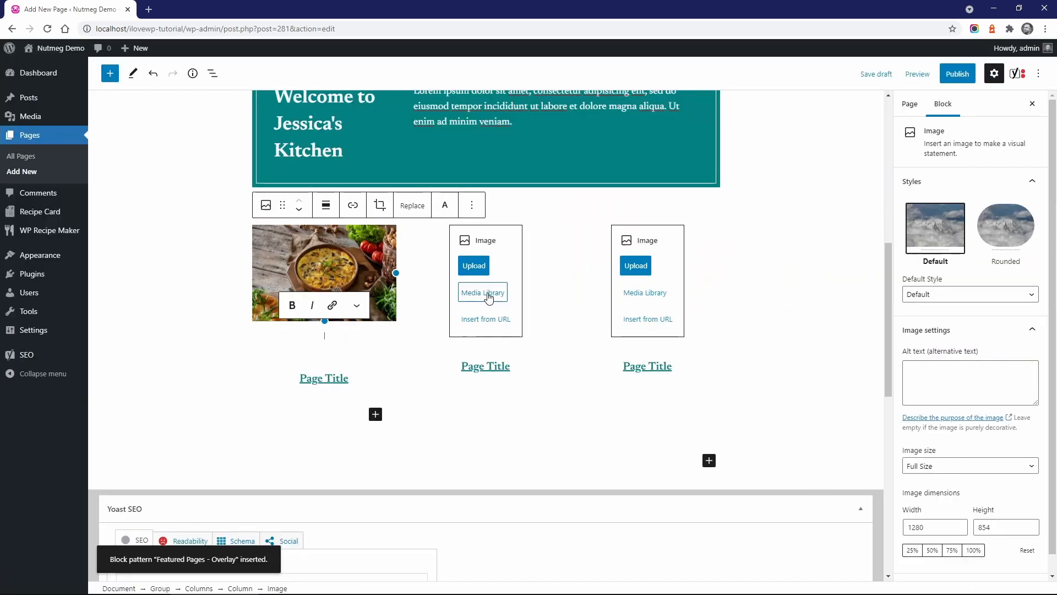
{"action": "left_click", "coordinate": [488, 295]}
{"action": "left_click", "coordinate": [147, 270]}
{"action": "left_click", "coordinate": [1015, 563]}
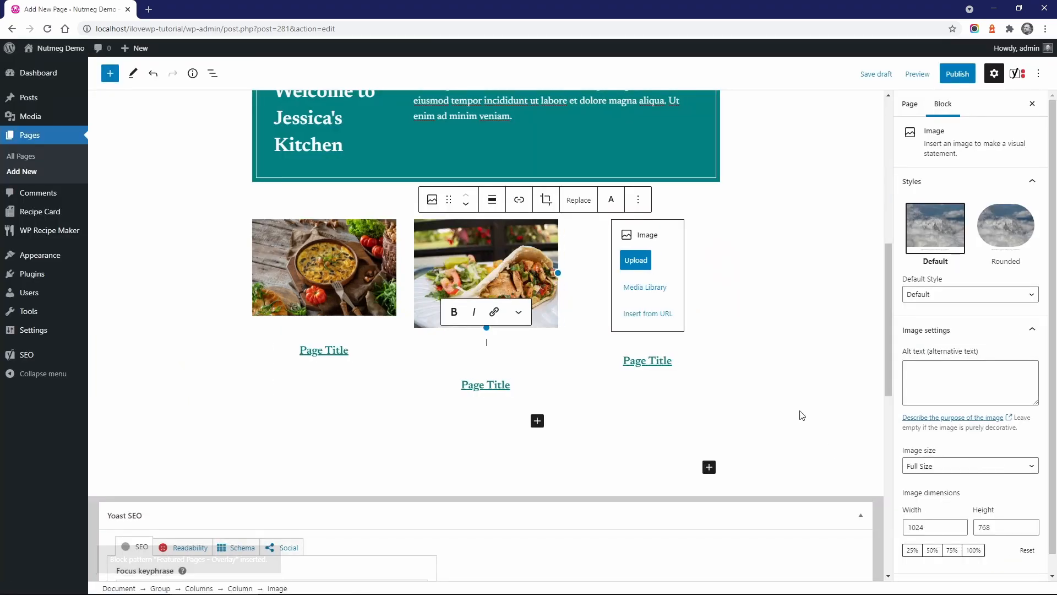
{"action": "left_click", "coordinate": [645, 287]}
{"action": "left_click", "coordinate": [573, 185]}
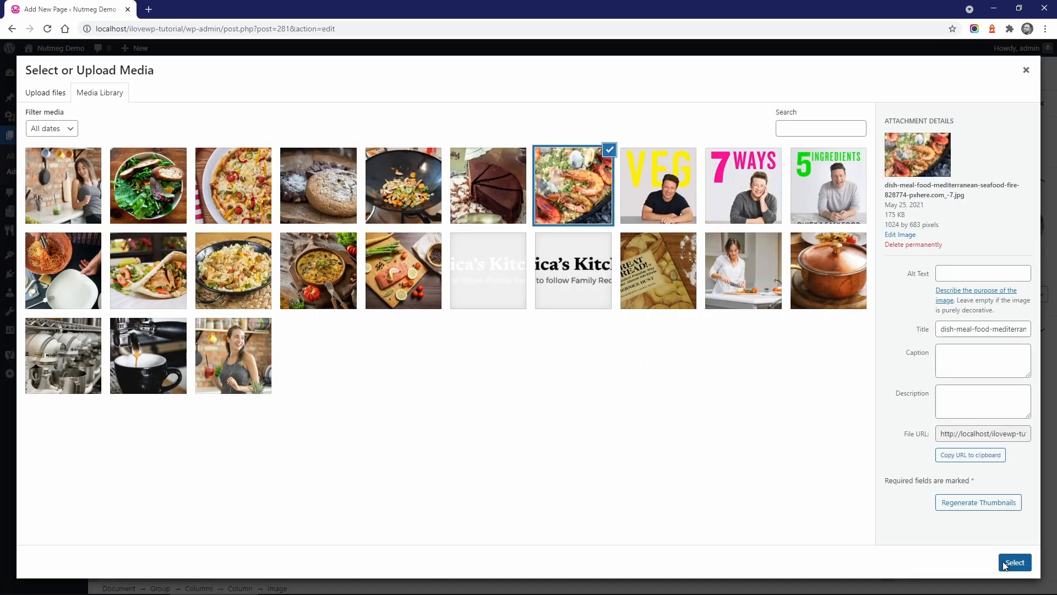
{"action": "left_click", "coordinate": [1015, 563]}
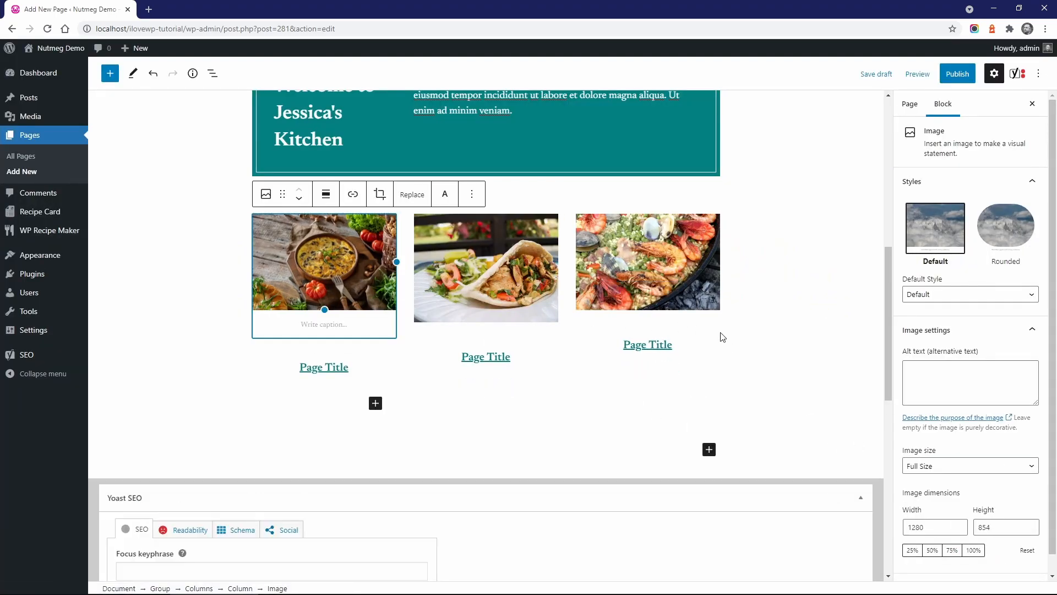
Set the image size of all three featured-page photos to "Featured Image: Square (410x410)"
{"action": "scroll", "coordinate": [969, 330], "scroll_direction": "down", "scroll_amount": 1}
{"action": "left_click", "coordinate": [936, 446]}
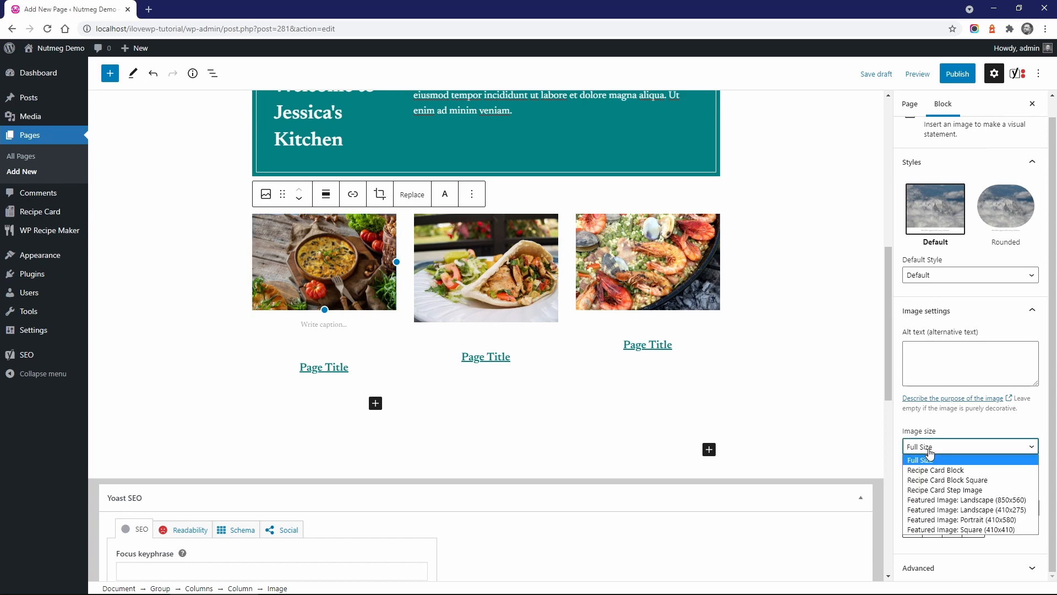
{"action": "left_click", "coordinate": [969, 529]}
{"action": "left_click", "coordinate": [498, 267]}
{"action": "left_click", "coordinate": [970, 466]}
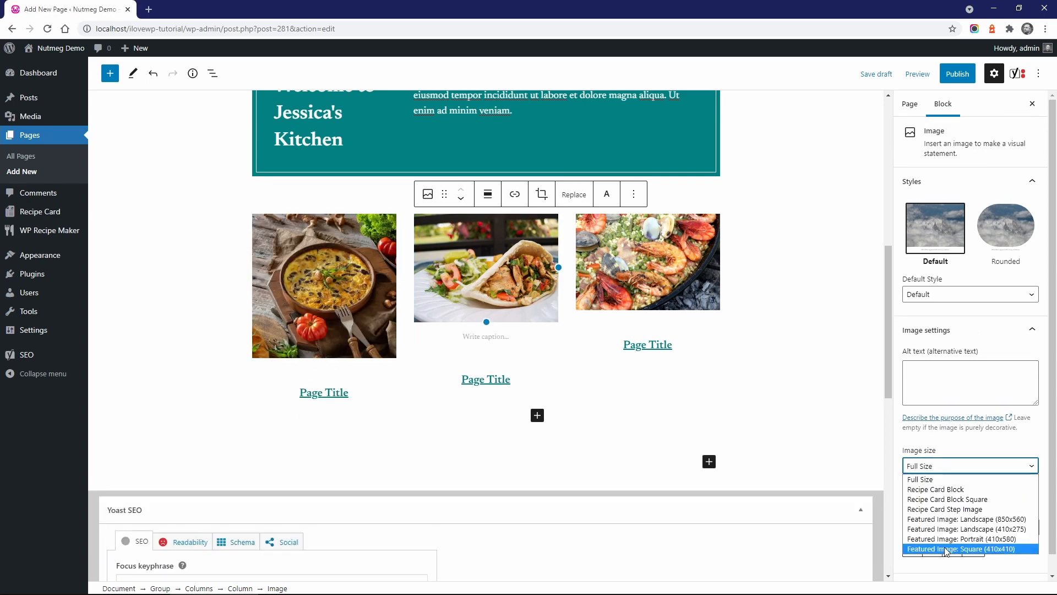
{"action": "left_click", "coordinate": [946, 549]}
{"action": "left_click", "coordinate": [648, 262]}
{"action": "left_click", "coordinate": [970, 465]}
{"action": "left_click", "coordinate": [974, 549]}
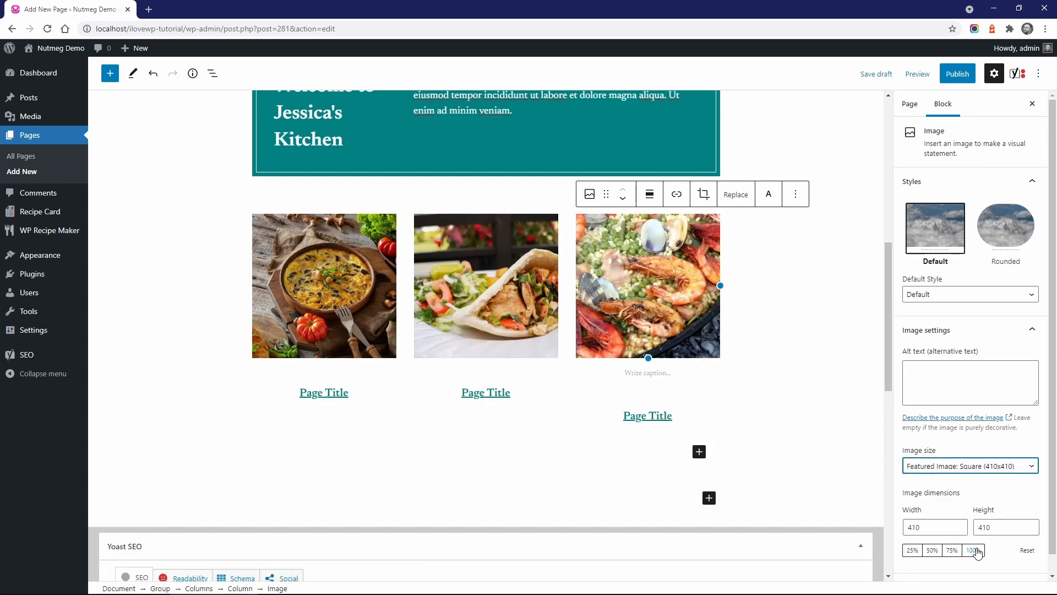
Replace the first featured page's title with "Frittata Recipes" and search for "Frittata" as its link target
{"action": "triple_click", "coordinate": [349, 394]}
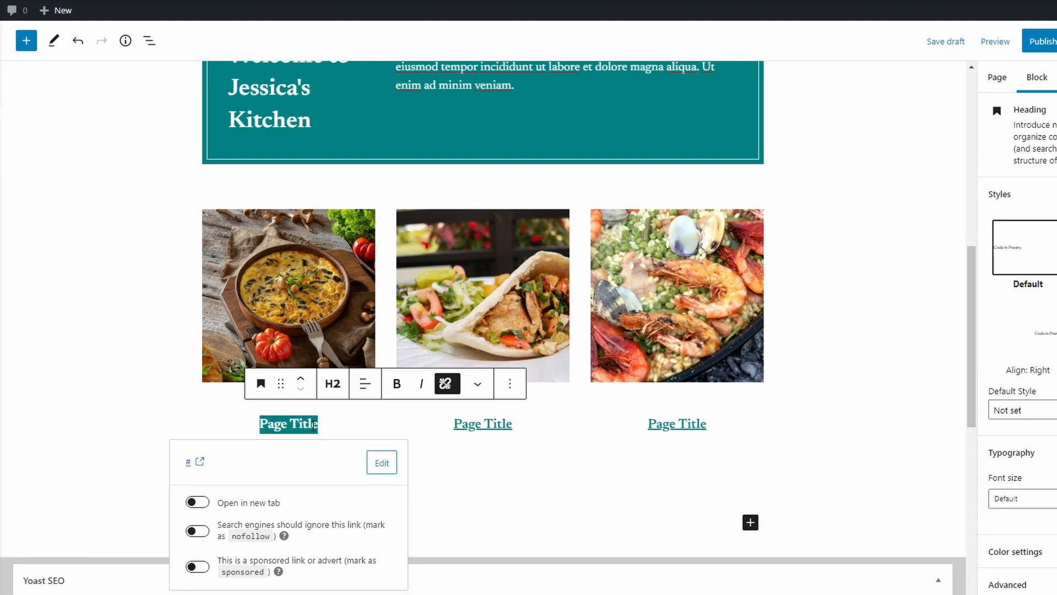
{"action": "type", "text": "Frittata Recipes"}
{"action": "left_click", "coordinate": [370, 458]}
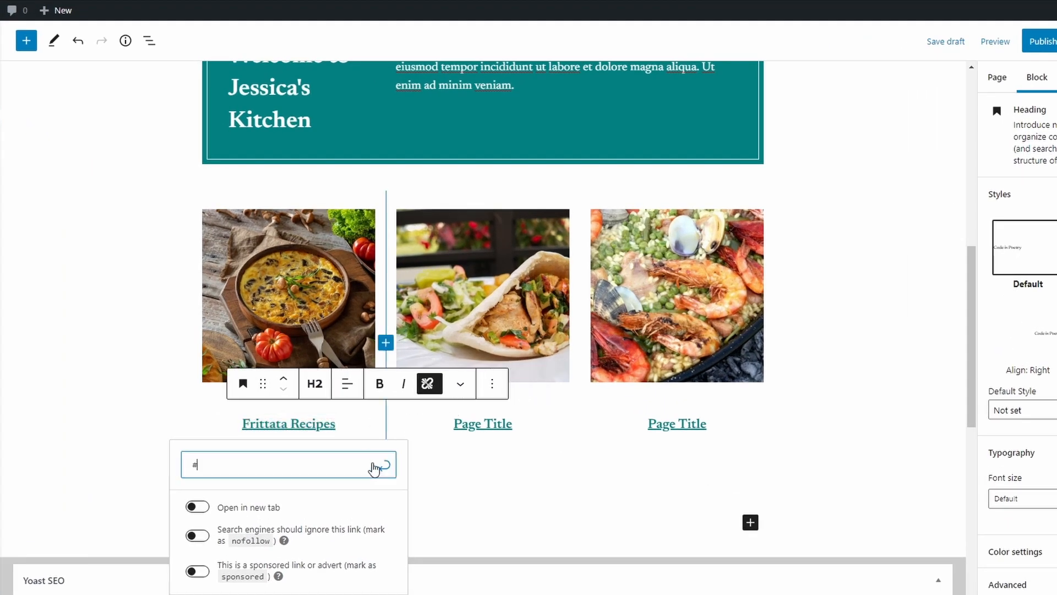
{"action": "type", "text": "Frittata"}
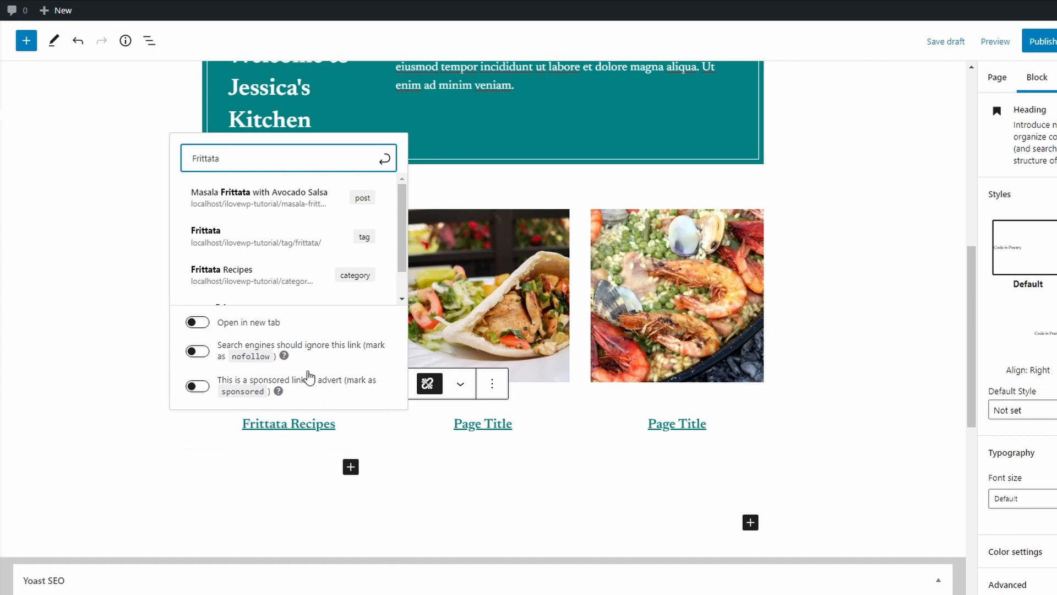
{"action": "scroll", "coordinate": [264, 231], "scroll_direction": "down", "scroll_amount": 1}
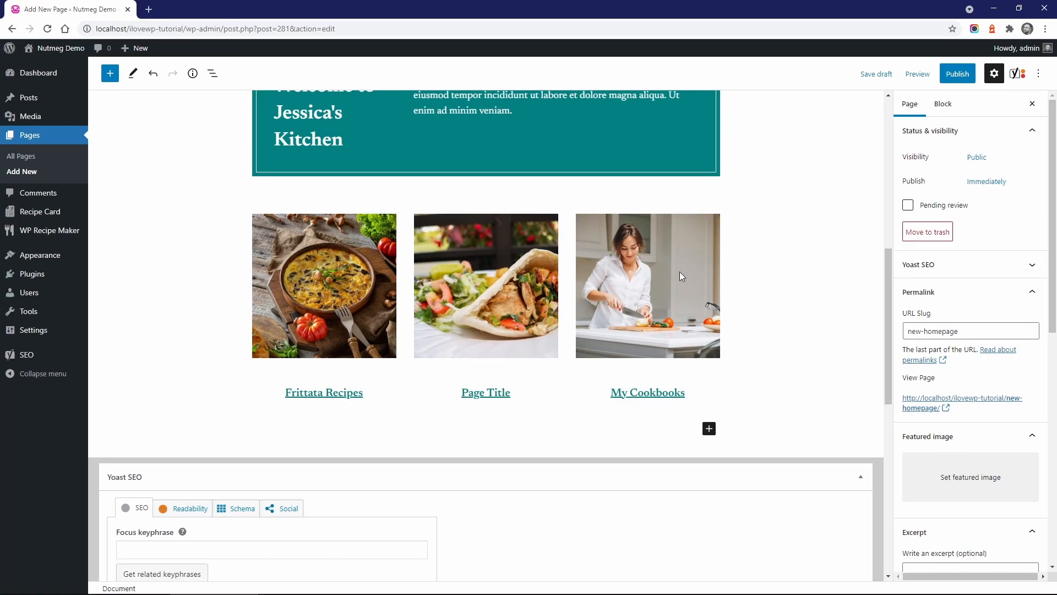
Move the My Cookbooks column one place earlier among the featured pages, and return it to the last place
{"action": "left_click", "coordinate": [702, 281]}
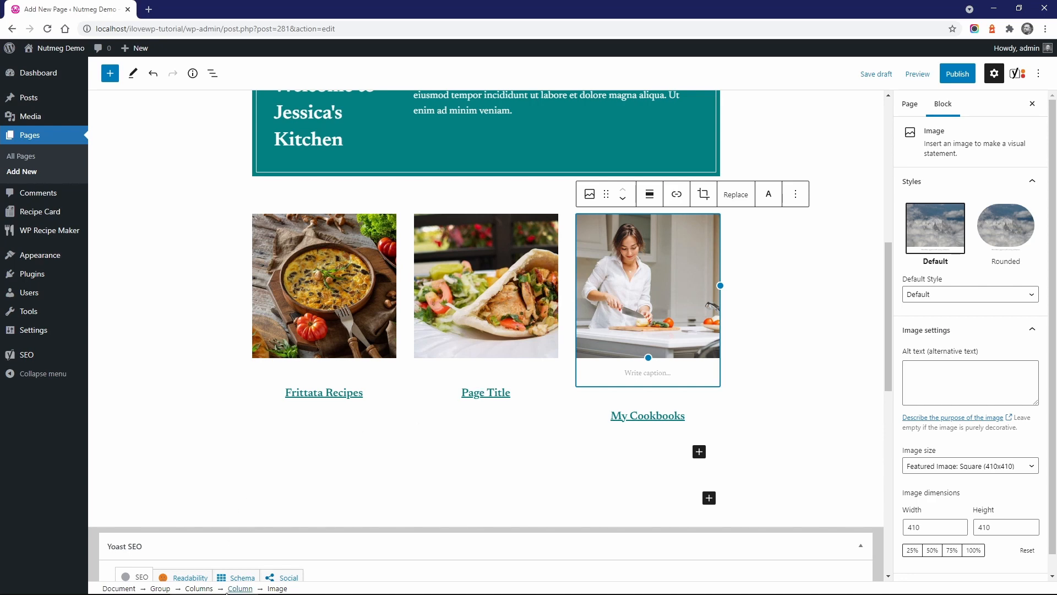
{"action": "left_click", "coordinate": [237, 589]}
{"action": "left_click", "coordinate": [628, 179]}
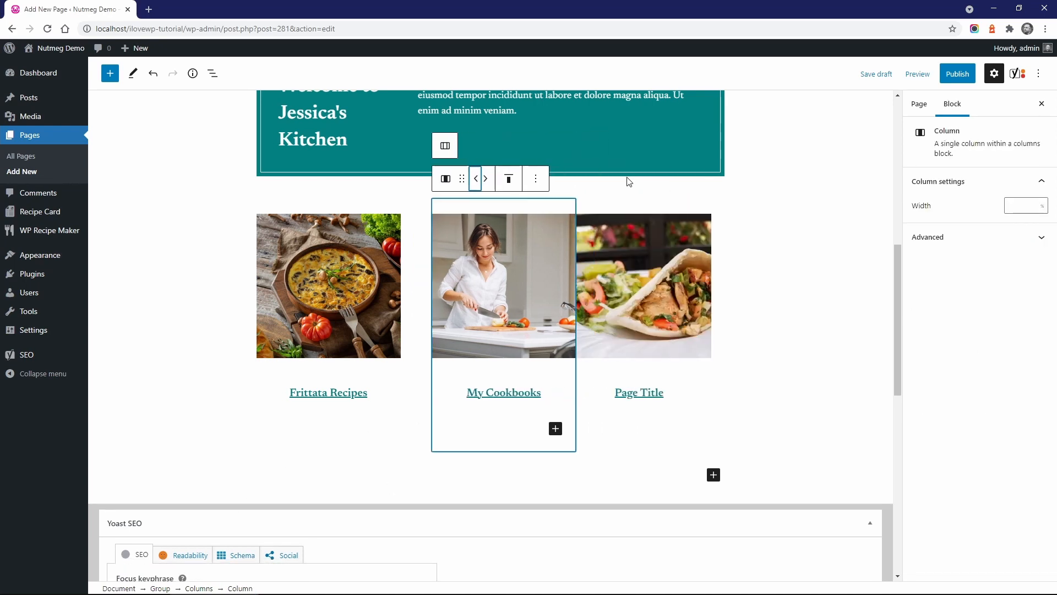
{"action": "left_click", "coordinate": [477, 180]}
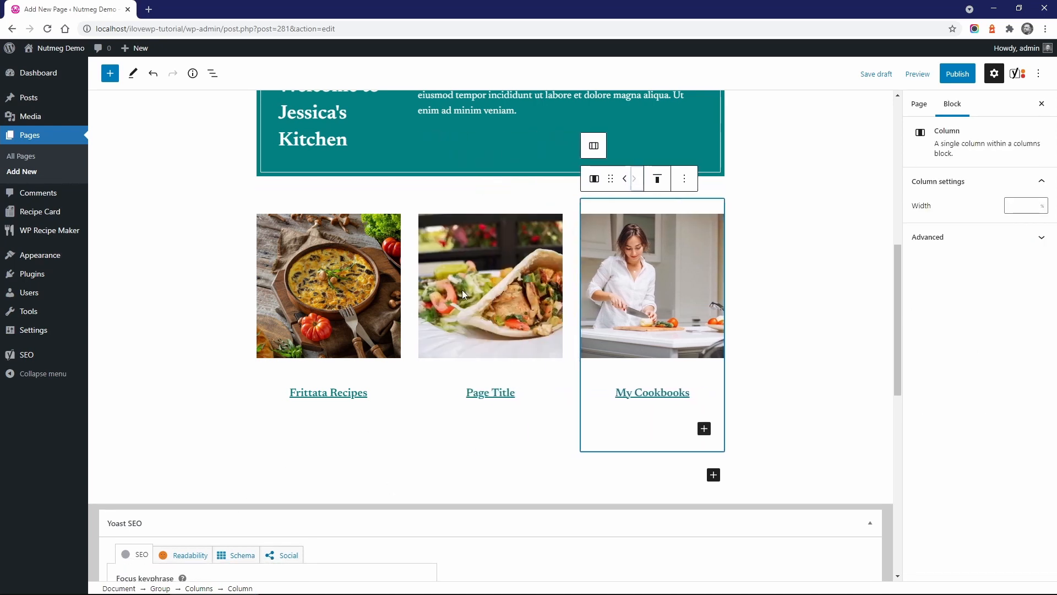
Duplicate the middle featured-page column with the wrap photo
{"action": "left_click", "coordinate": [466, 294]}
{"action": "left_click", "coordinate": [241, 588]}
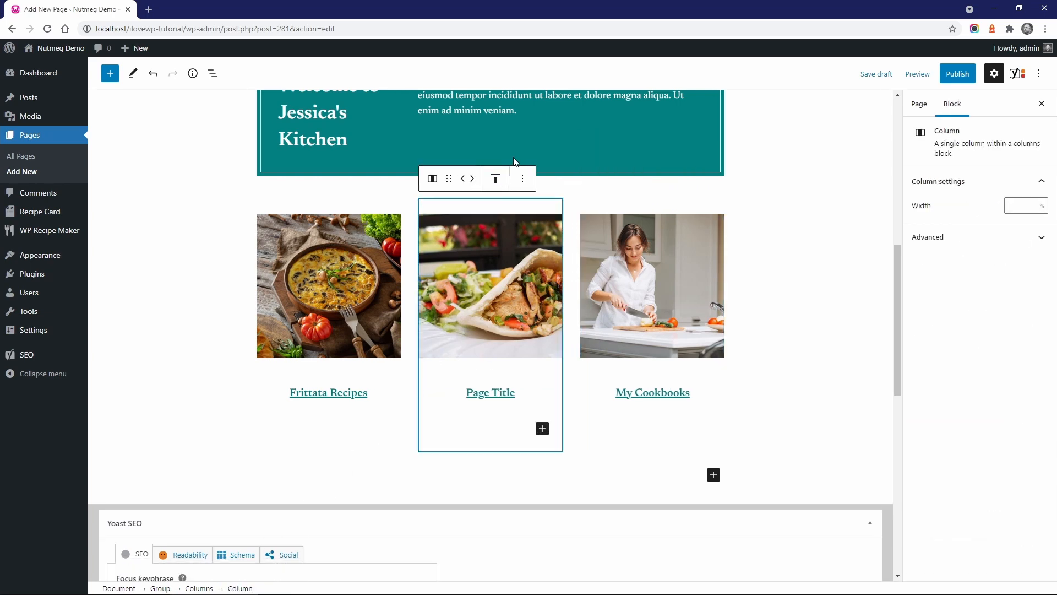
{"action": "left_click", "coordinate": [522, 179]}
{"action": "left_click", "coordinate": [534, 254]}
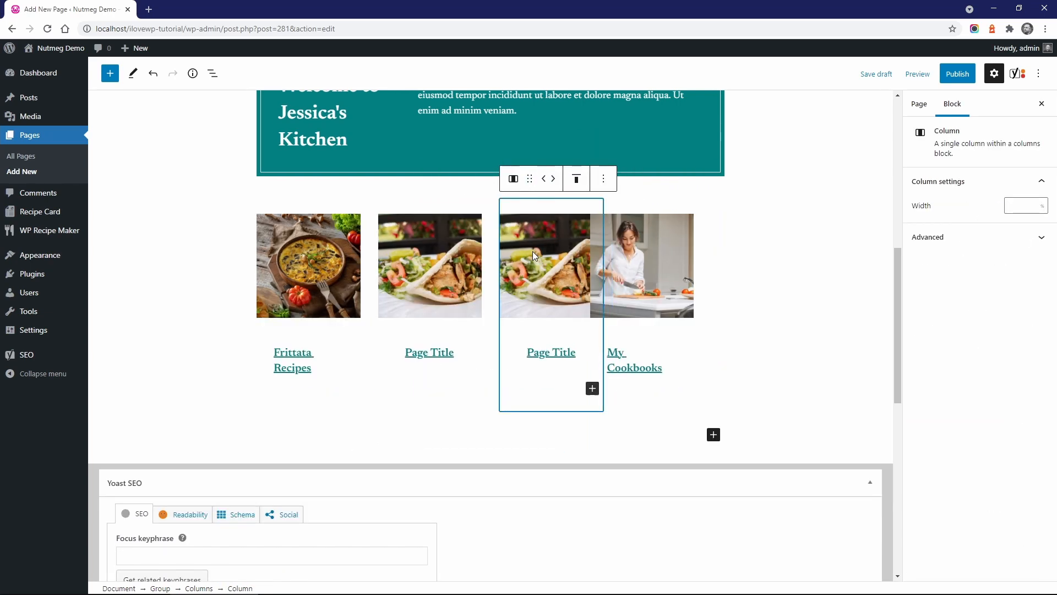
Remove the duplicated wrap column from the featured pages
{"action": "left_click", "coordinate": [543, 273]}
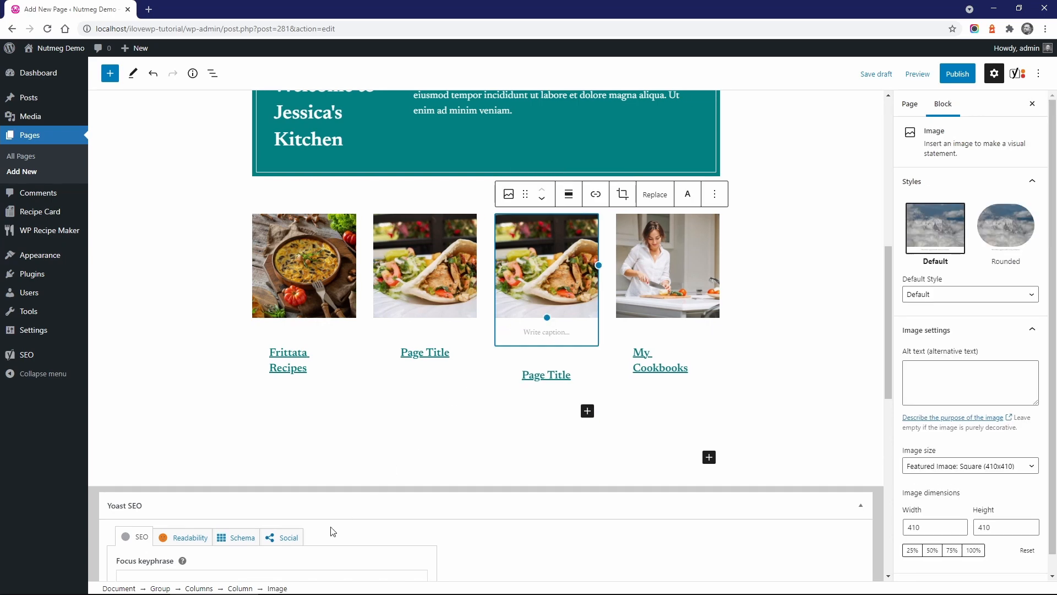
{"action": "left_click", "coordinate": [240, 589]}
{"action": "left_click", "coordinate": [604, 178]}
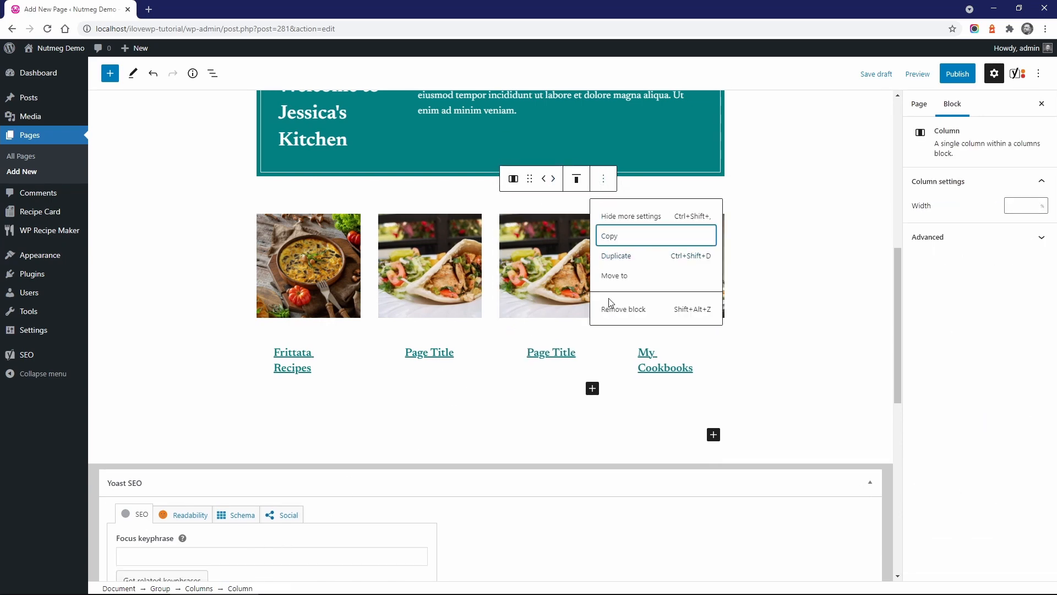
{"action": "left_click", "coordinate": [610, 303]}
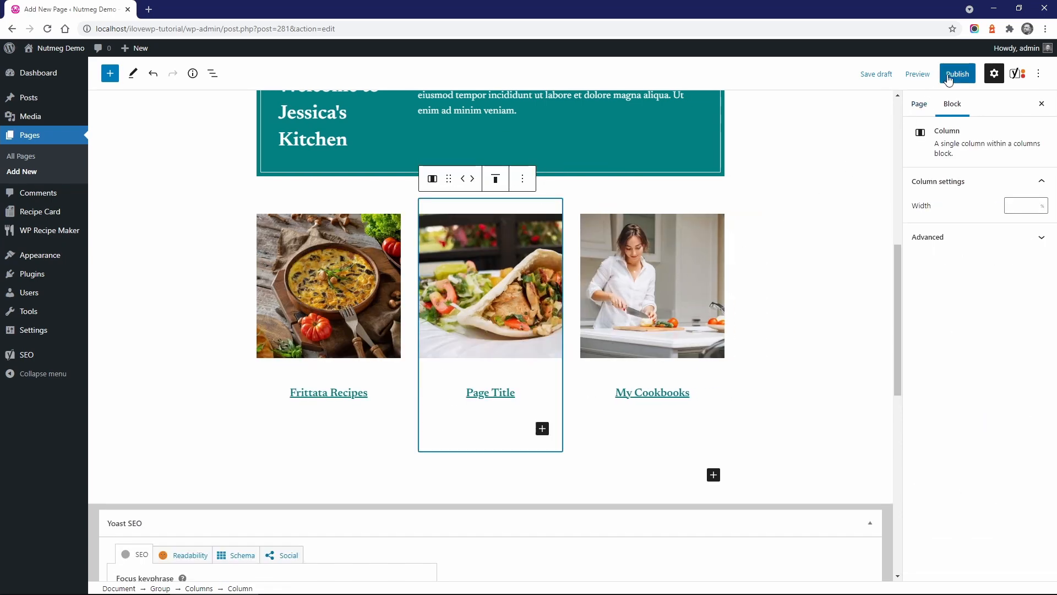
Publish the new homepage and review the live page, including its cover, welcome message and featured pages
{"action": "left_click", "coordinate": [948, 79]}
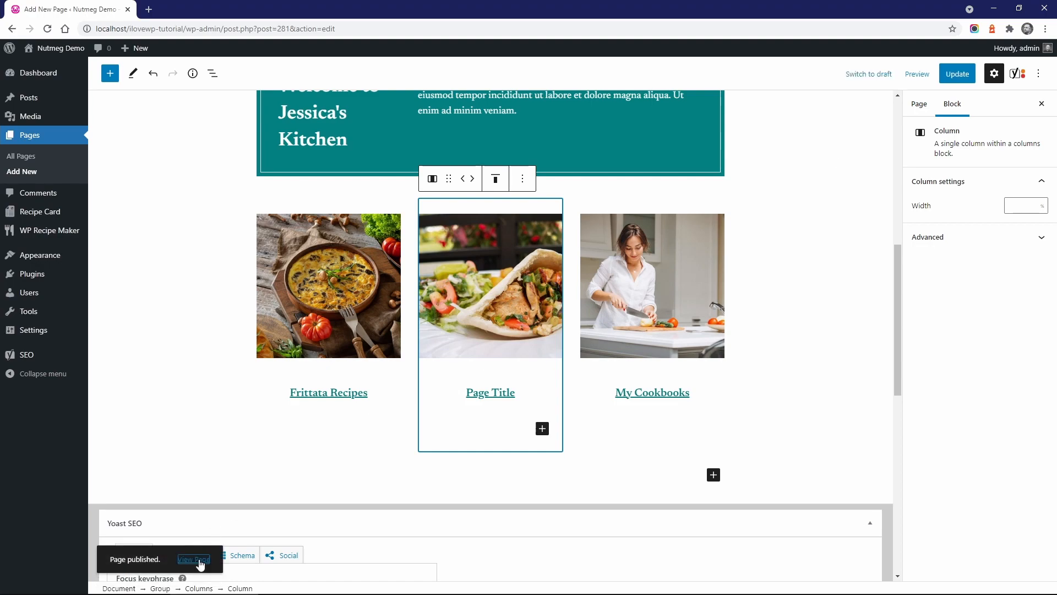
{"action": "left_click", "coordinate": [194, 560]}
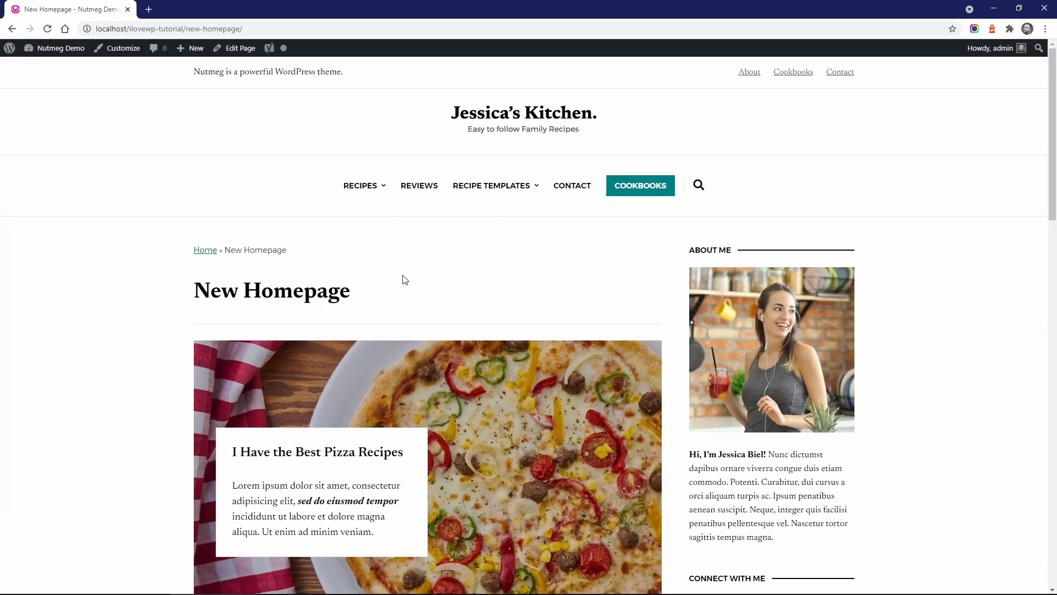
{"action": "scroll", "coordinate": [405, 280], "scroll_direction": "down", "scroll_amount": 2}
{"action": "scroll", "coordinate": [509, 300], "scroll_direction": "down", "scroll_amount": 6}
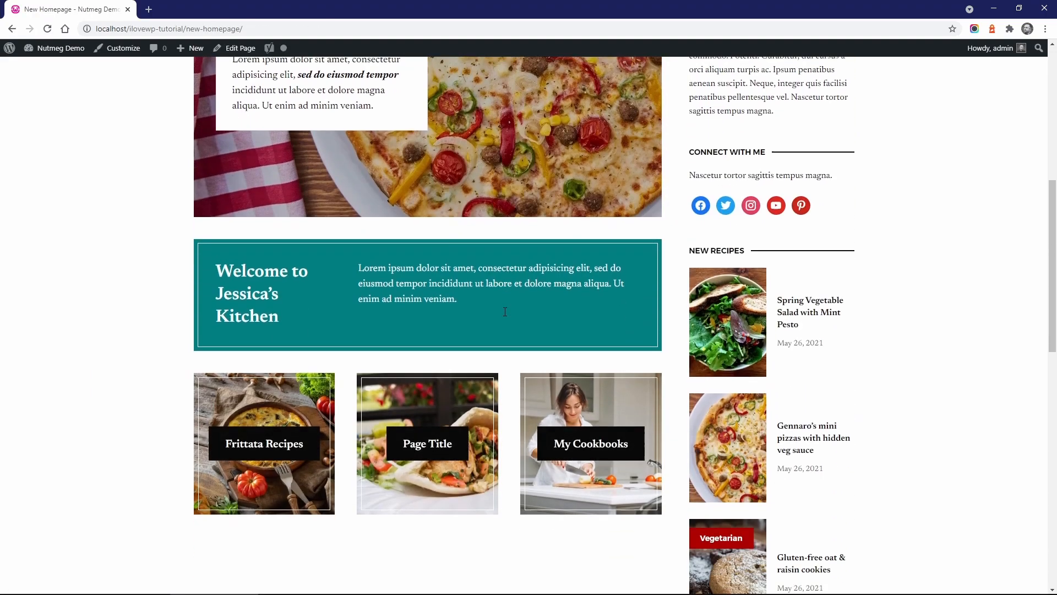
{"action": "scroll", "coordinate": [485, 353], "scroll_direction": "down", "scroll_amount": 7}
{"action": "scroll", "coordinate": [472, 336], "scroll_direction": "up", "scroll_amount": 13}
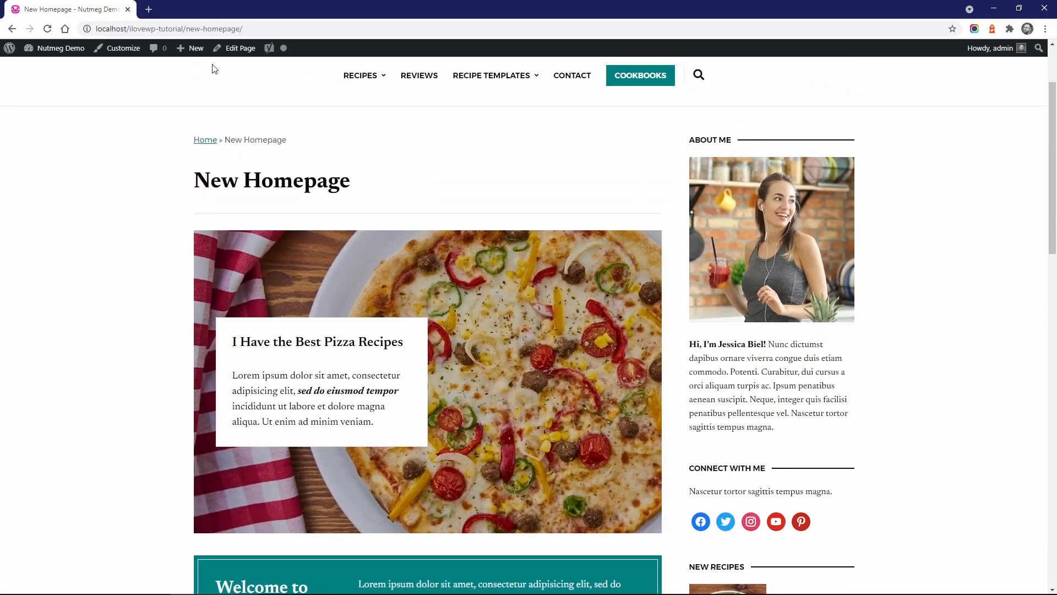
Reopen the page for editing, set its template to "Homepage + Posts" and update it
{"action": "left_click", "coordinate": [232, 49]}
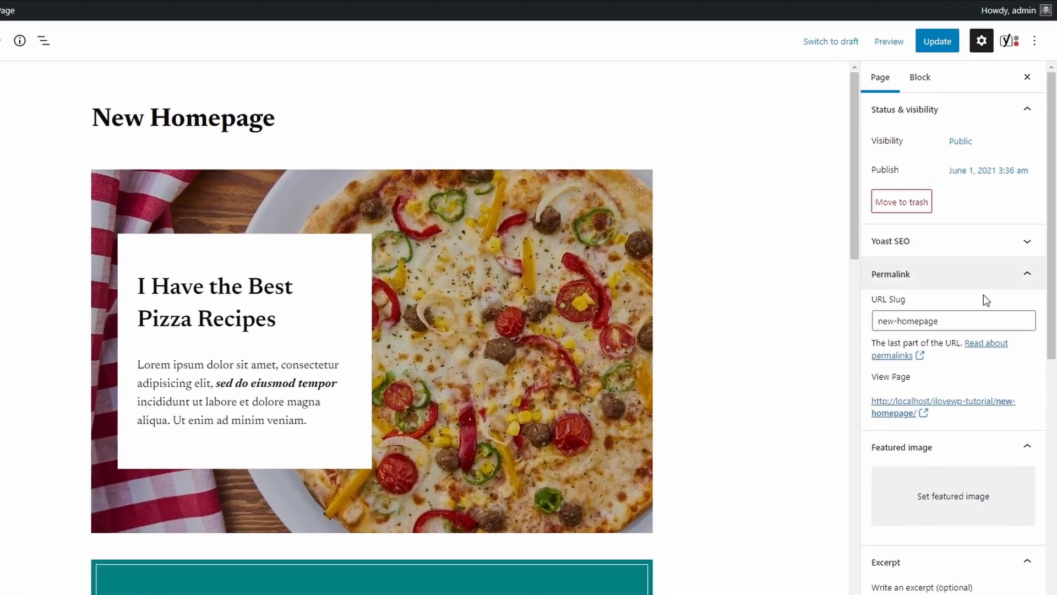
{"action": "scroll", "coordinate": [983, 300], "scroll_direction": "down", "scroll_amount": 6}
{"action": "left_click", "coordinate": [931, 382]}
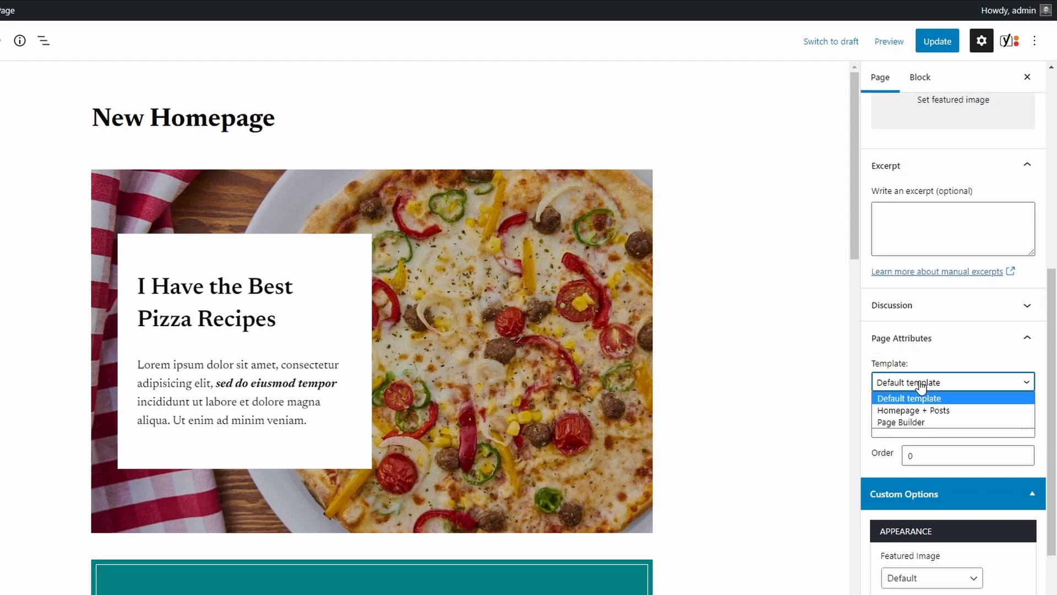
{"action": "left_click", "coordinate": [913, 410]}
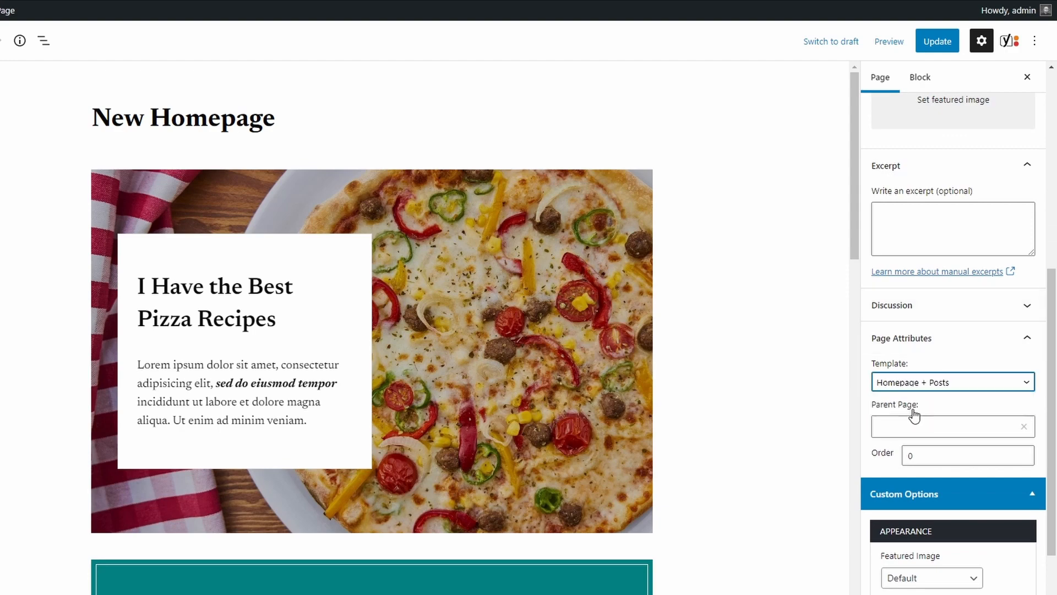
{"action": "left_click", "coordinate": [931, 42]}
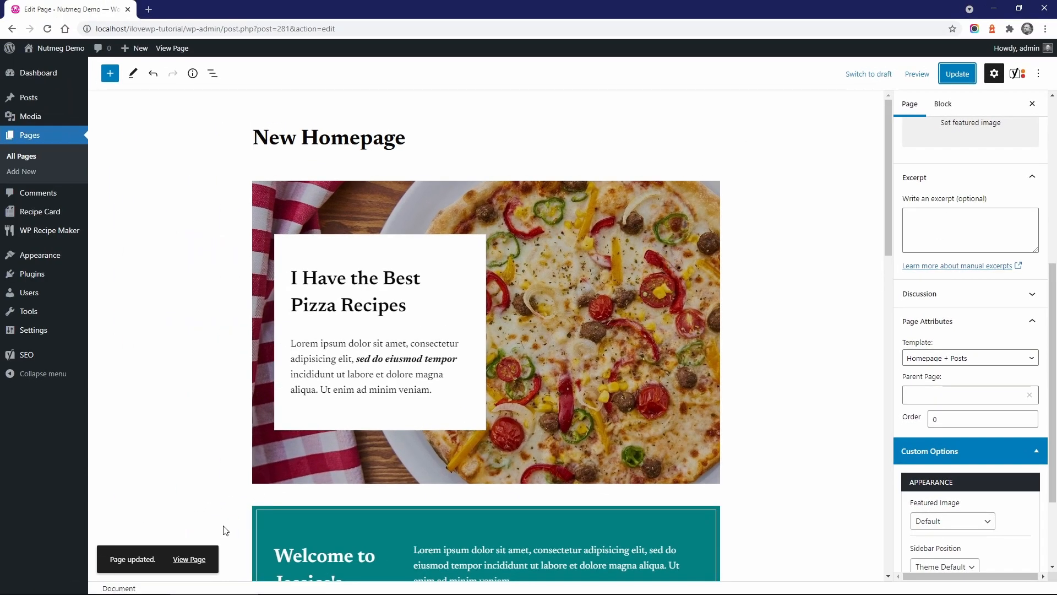
View the updated page on the site and examine its full-width content and the recipe posts below
{"action": "left_click", "coordinate": [188, 559]}
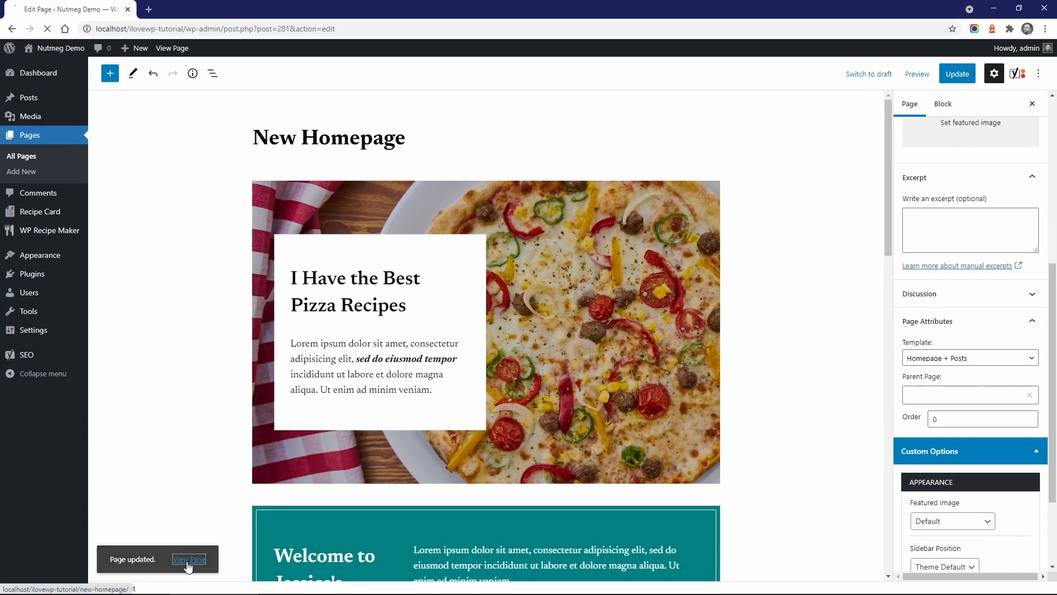
{"action": "scroll", "coordinate": [221, 504], "scroll_direction": "down", "scroll_amount": 9}
{"action": "scroll", "coordinate": [501, 329], "scroll_direction": "down", "scroll_amount": 2}
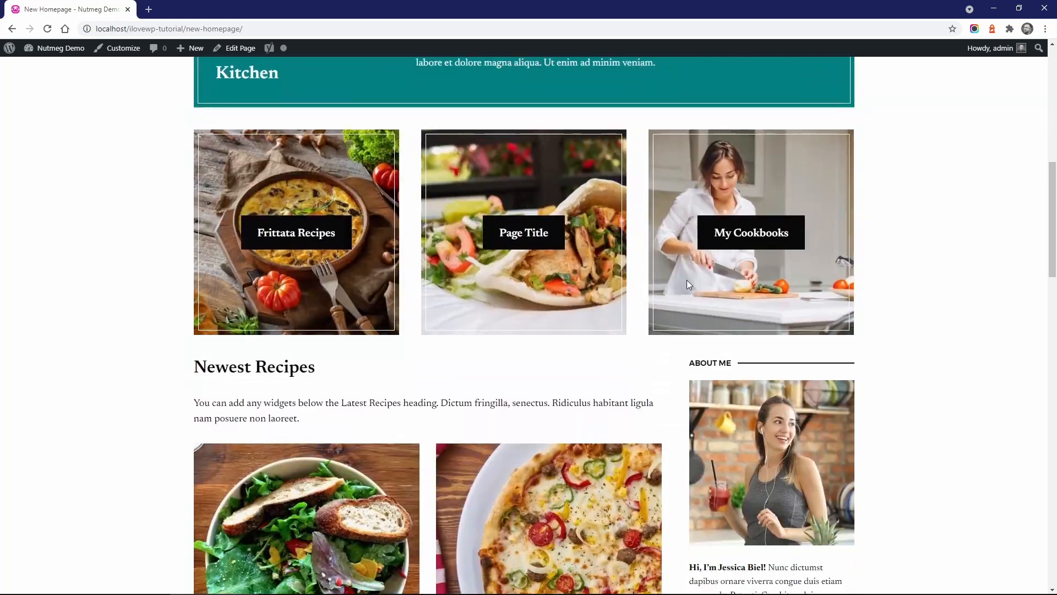
{"action": "scroll", "coordinate": [446, 327], "scroll_direction": "down", "scroll_amount": 1}
{"action": "scroll", "coordinate": [447, 326], "scroll_direction": "down", "scroll_amount": 10}
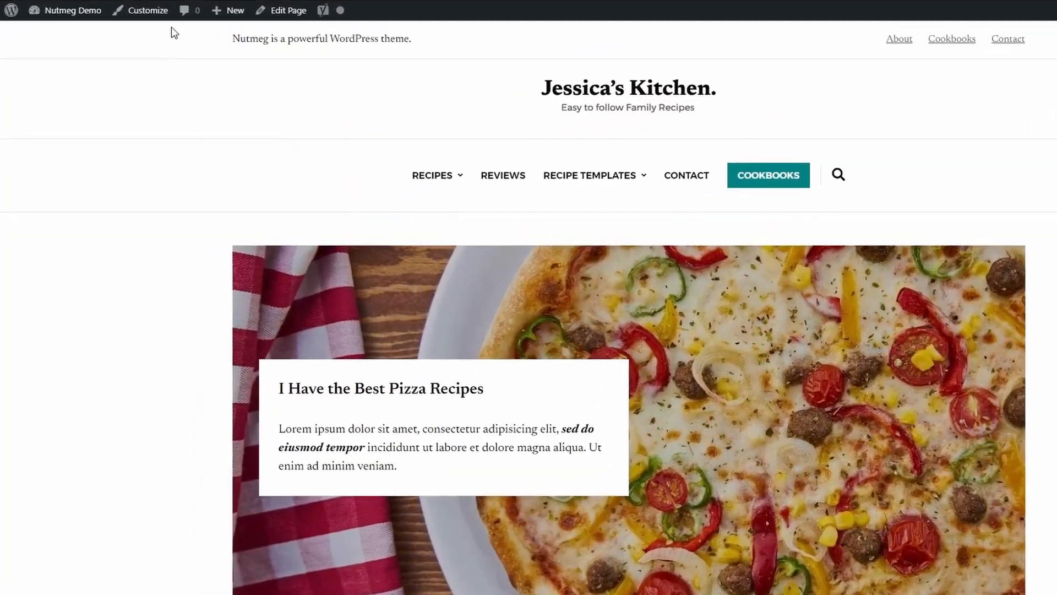
In the site's Reading settings, set the static homepage to "New Homepage" and save the changes
{"action": "mouse_move", "coordinate": [76, 22]}
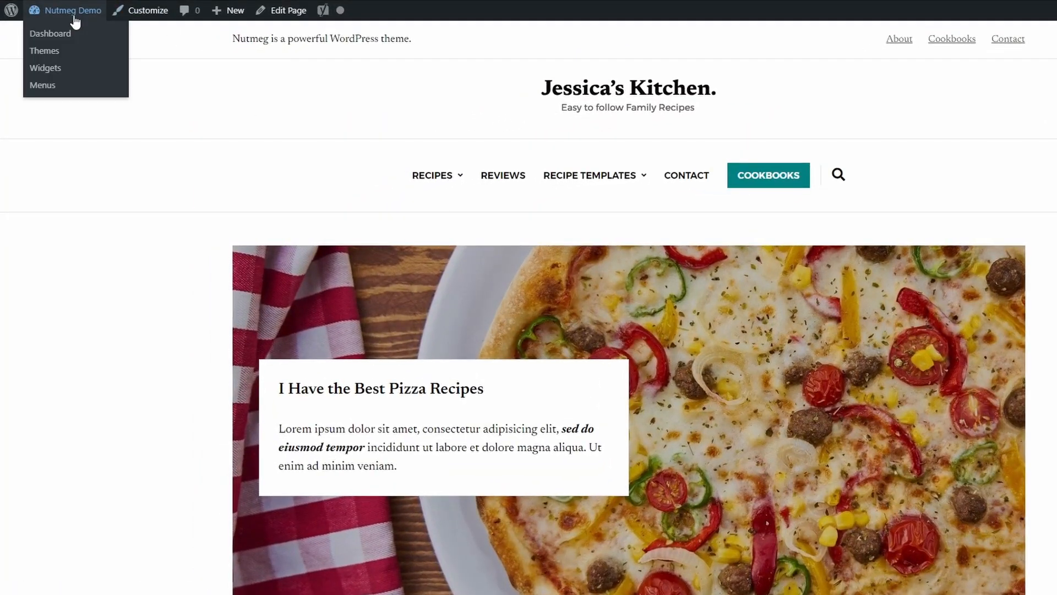
{"action": "left_click", "coordinate": [51, 34]}
{"action": "mouse_move", "coordinate": [48, 358]}
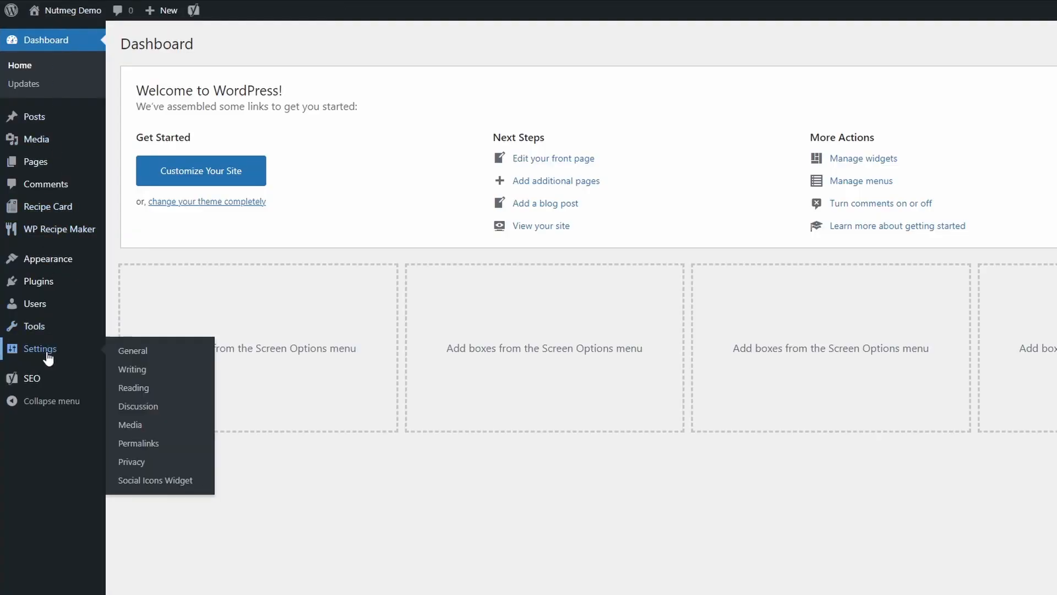
{"action": "left_click", "coordinate": [128, 389]}
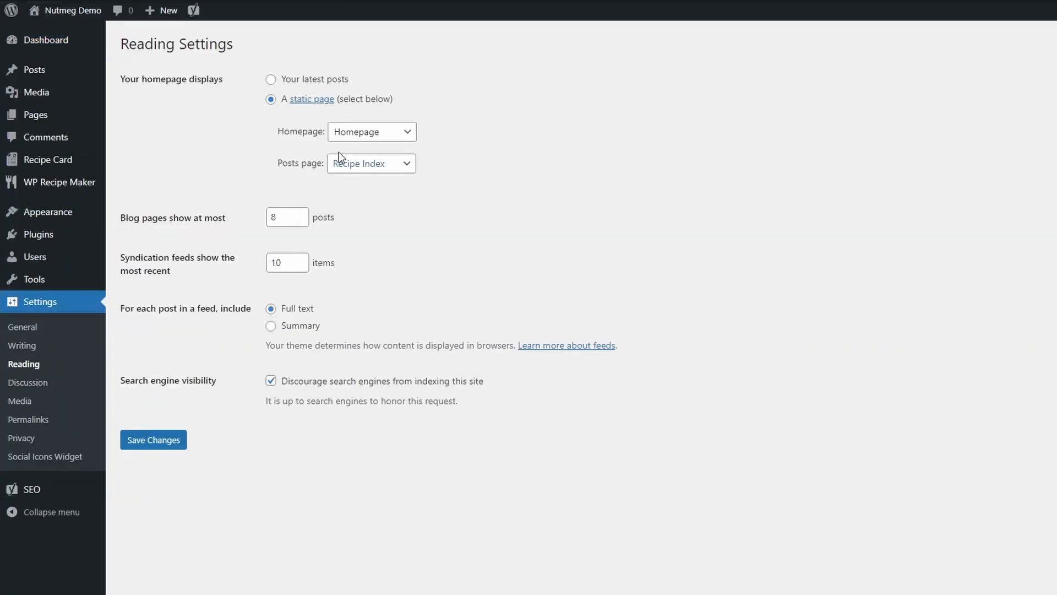
{"action": "left_click", "coordinate": [364, 135]}
{"action": "left_click", "coordinate": [367, 217]}
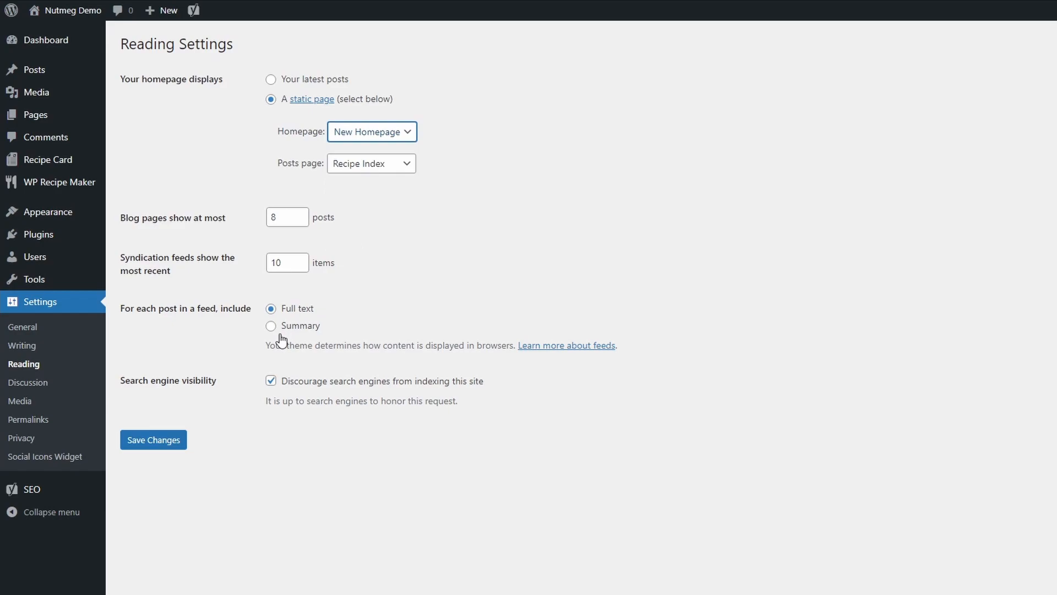
{"action": "left_click", "coordinate": [157, 444]}
Visit the site's front page and examine the new homepage layout with its featured pages and newest recipes
{"action": "left_click", "coordinate": [73, 12]}
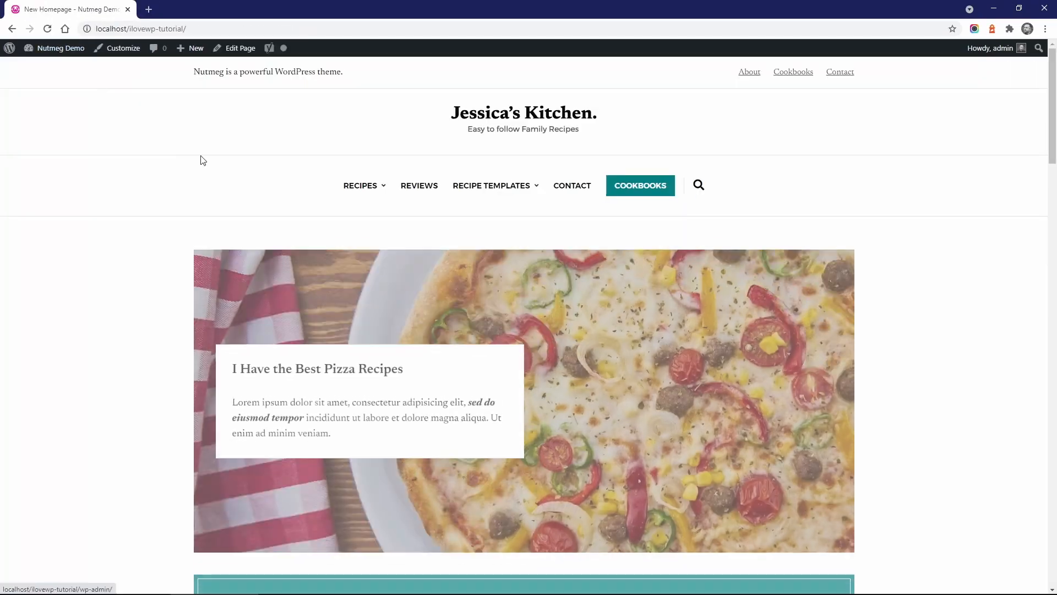
{"action": "scroll", "coordinate": [142, 239], "scroll_direction": "down", "scroll_amount": 15}
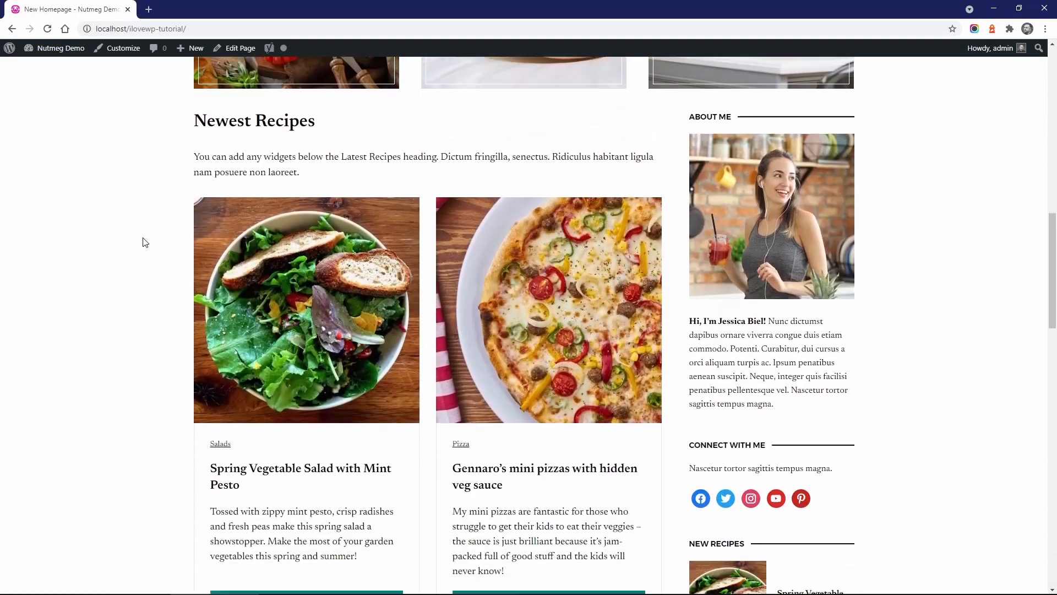
{"action": "scroll", "coordinate": [143, 239], "scroll_direction": "up", "scroll_amount": 9}
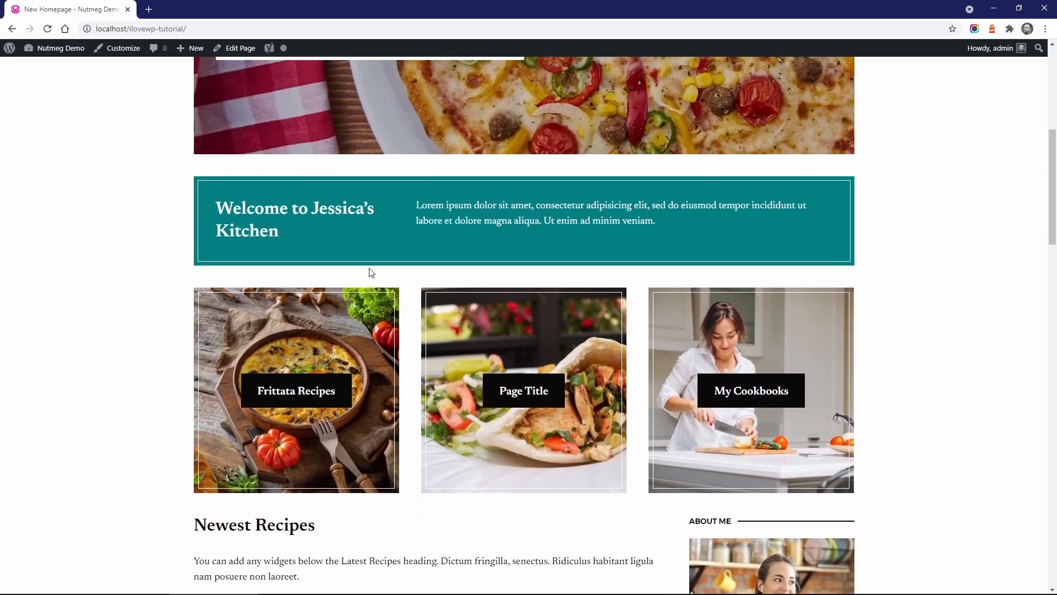
Follow the My Cookbooks featured page and look through the Cookbooks page's cover, book columns and text
{"action": "left_click", "coordinate": [752, 390]}
{"action": "scroll", "coordinate": [606, 242], "scroll_direction": "down", "scroll_amount": 4}
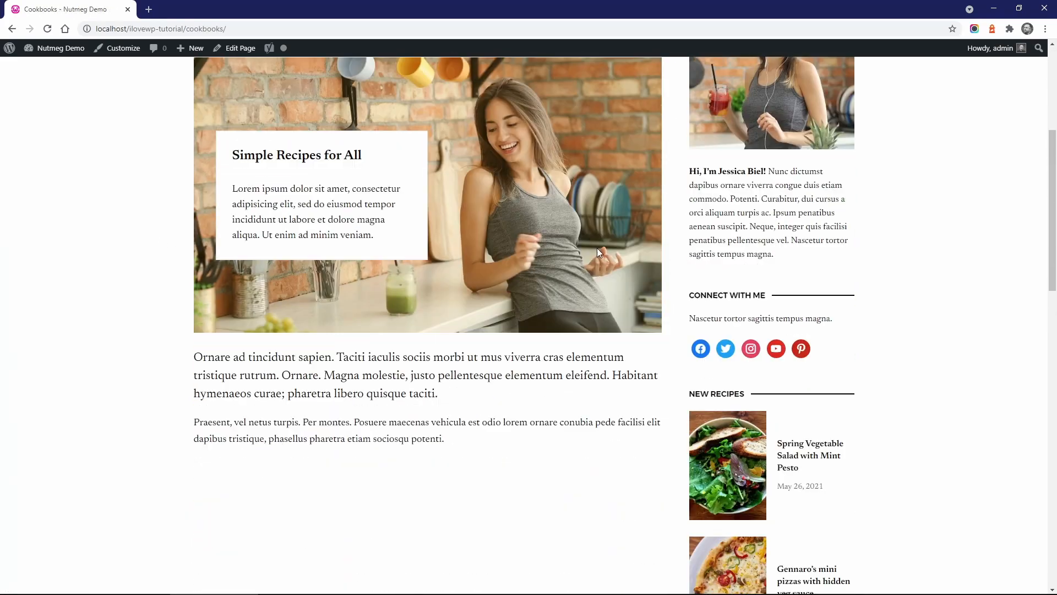
{"action": "scroll", "coordinate": [520, 234], "scroll_direction": "down", "scroll_amount": 1}
{"action": "scroll", "coordinate": [505, 220], "scroll_direction": "down", "scroll_amount": 6}
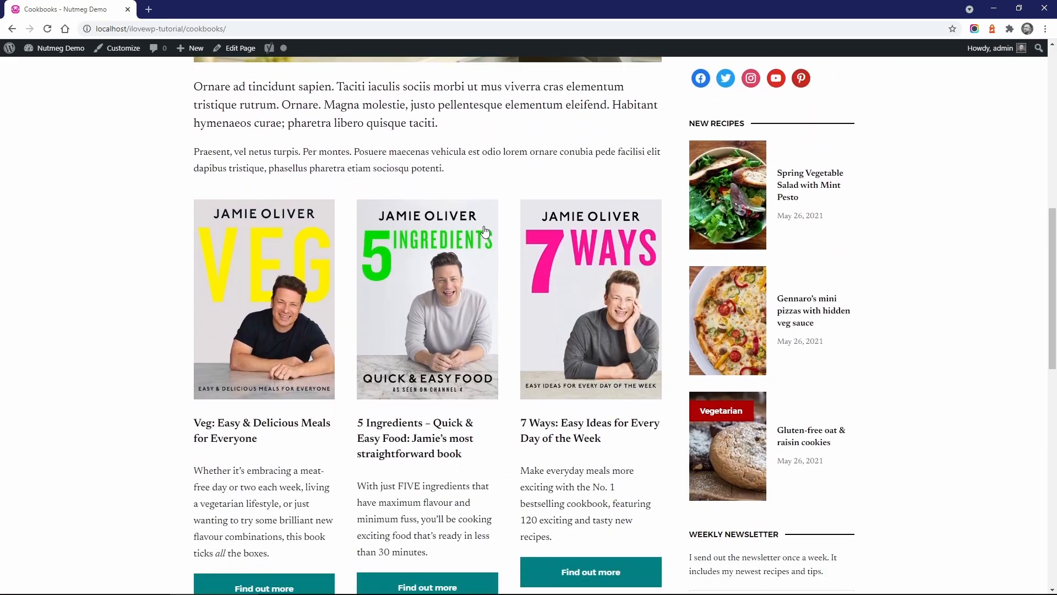
{"action": "scroll", "coordinate": [498, 252], "scroll_direction": "down", "scroll_amount": 5}
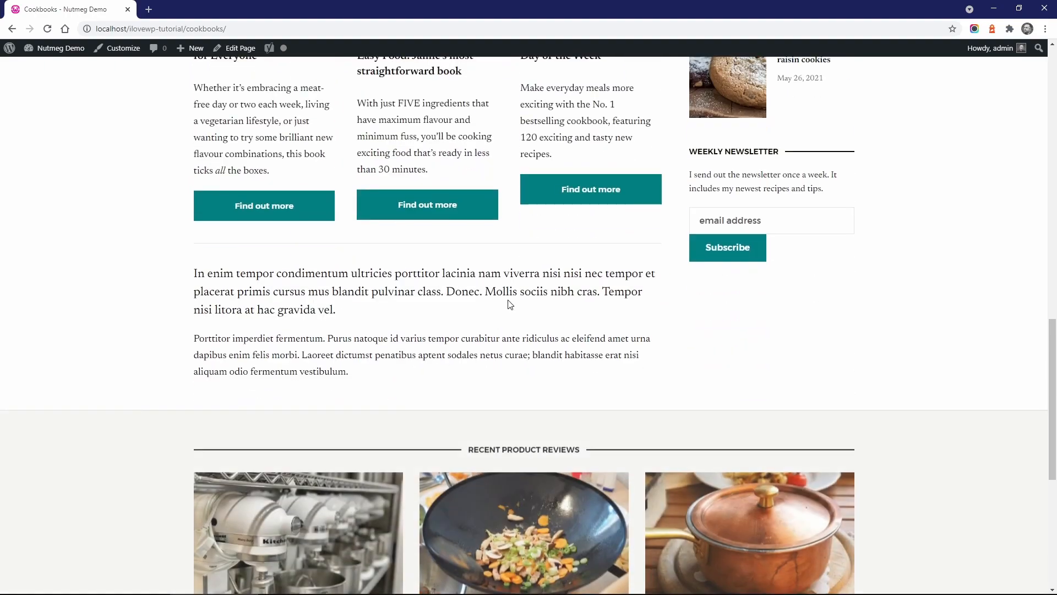
{"action": "scroll", "coordinate": [507, 292], "scroll_direction": "up", "scroll_amount": 14}
{"action": "scroll", "coordinate": [508, 291], "scroll_direction": "up", "scroll_amount": 3}
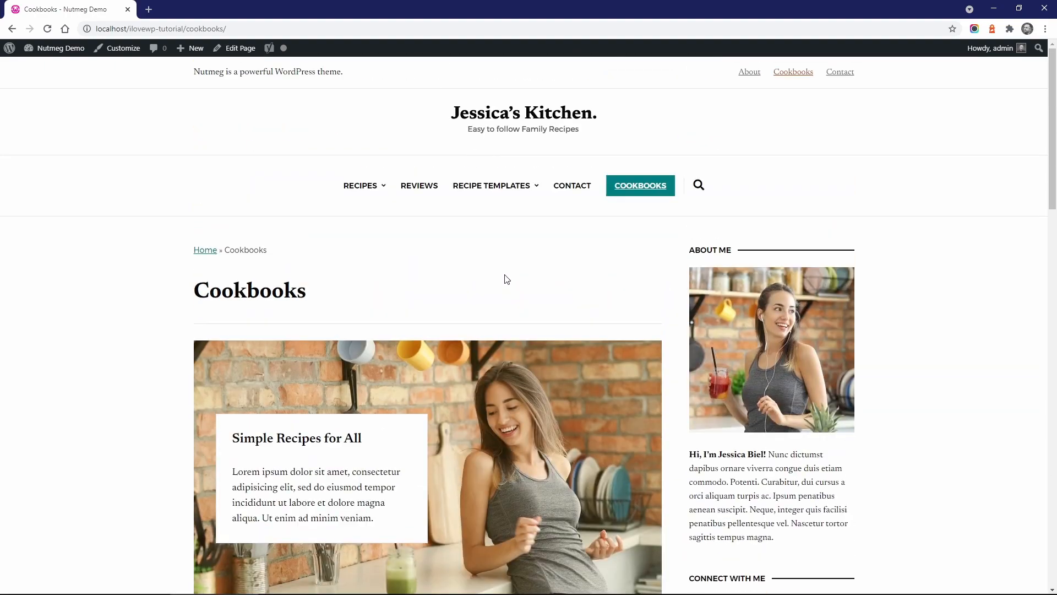
Visit the Standard Recipe (No Plugin) template and examine the recipe's intro, details table, ingredients and instructions
{"action": "mouse_move", "coordinate": [491, 192]}
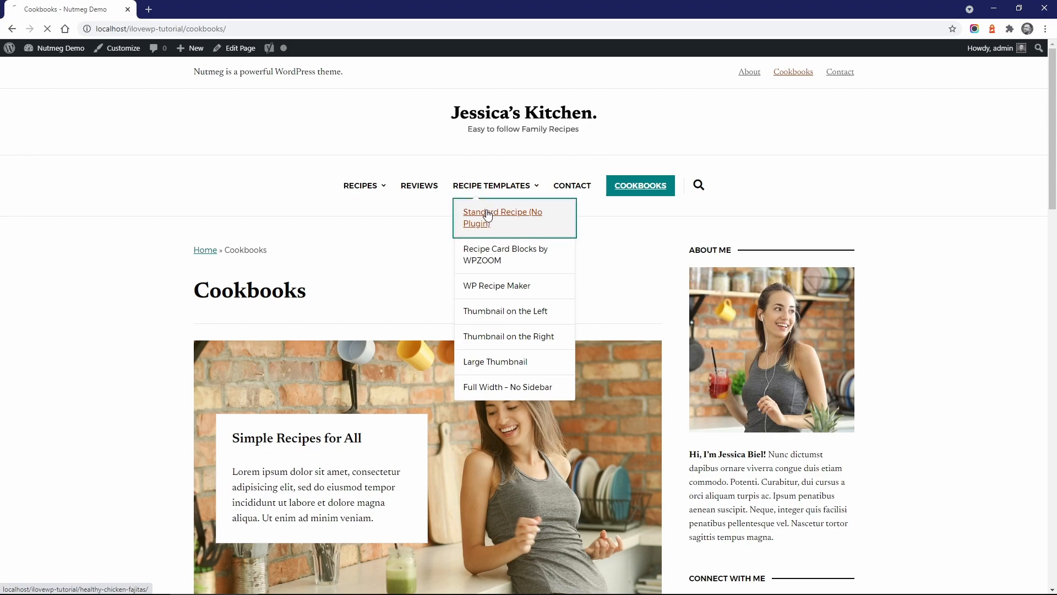
{"action": "scroll", "coordinate": [495, 248], "scroll_direction": "down", "scroll_amount": 3}
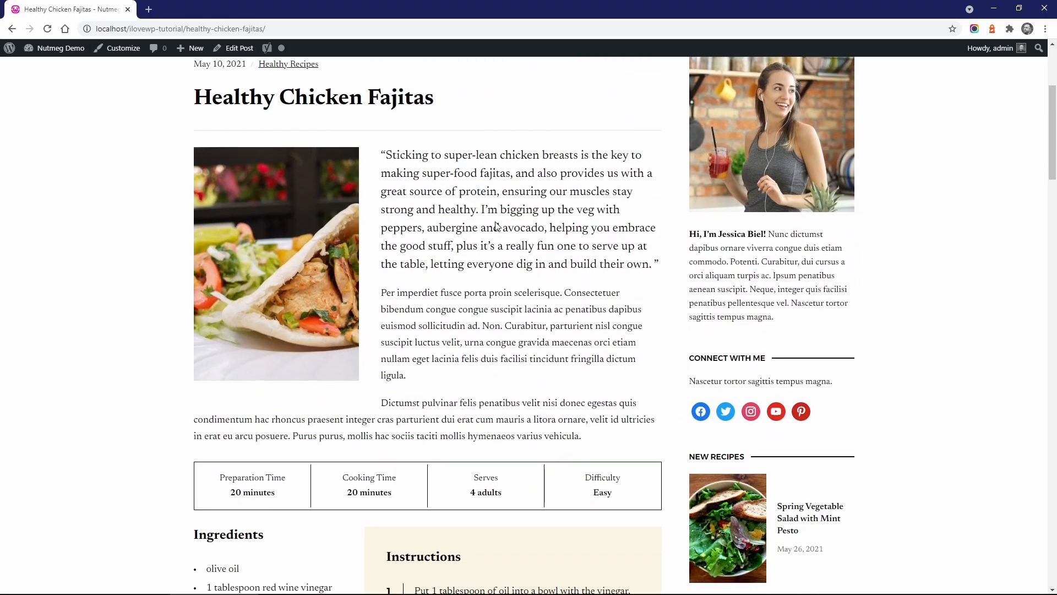
{"action": "scroll", "coordinate": [496, 225], "scroll_direction": "down", "scroll_amount": 5}
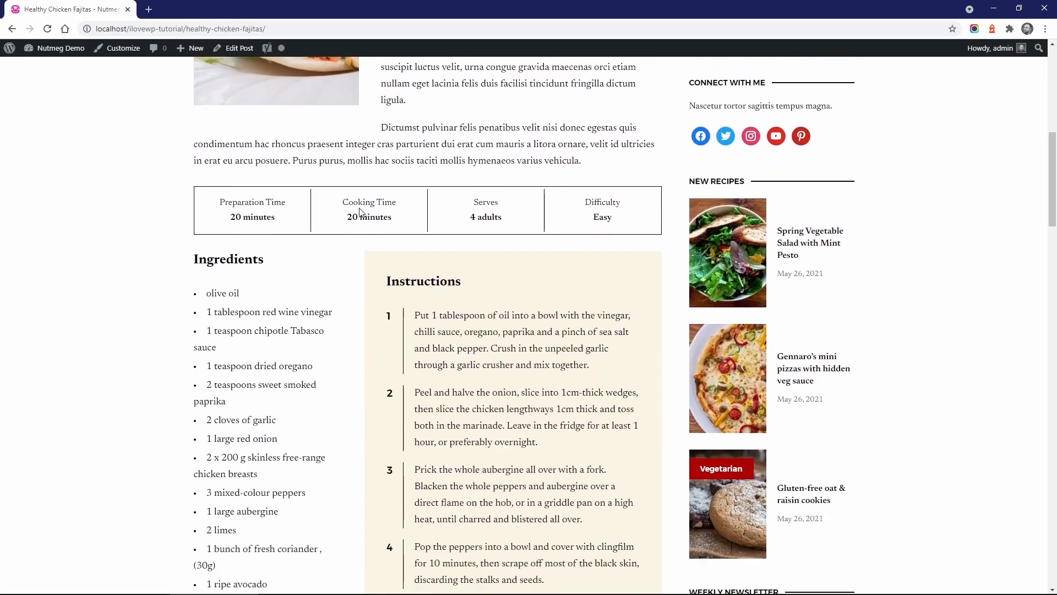
Open the Healthy Chicken Fajitas post for editing and select its preparation and cooking details list
{"action": "left_click", "coordinate": [235, 49]}
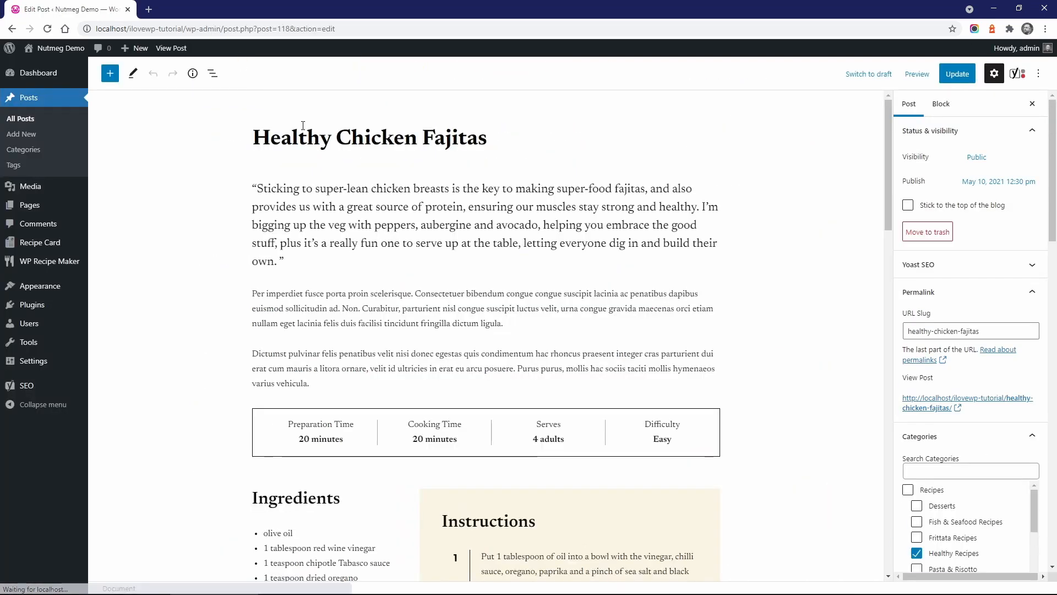
{"action": "left_click", "coordinate": [325, 426]}
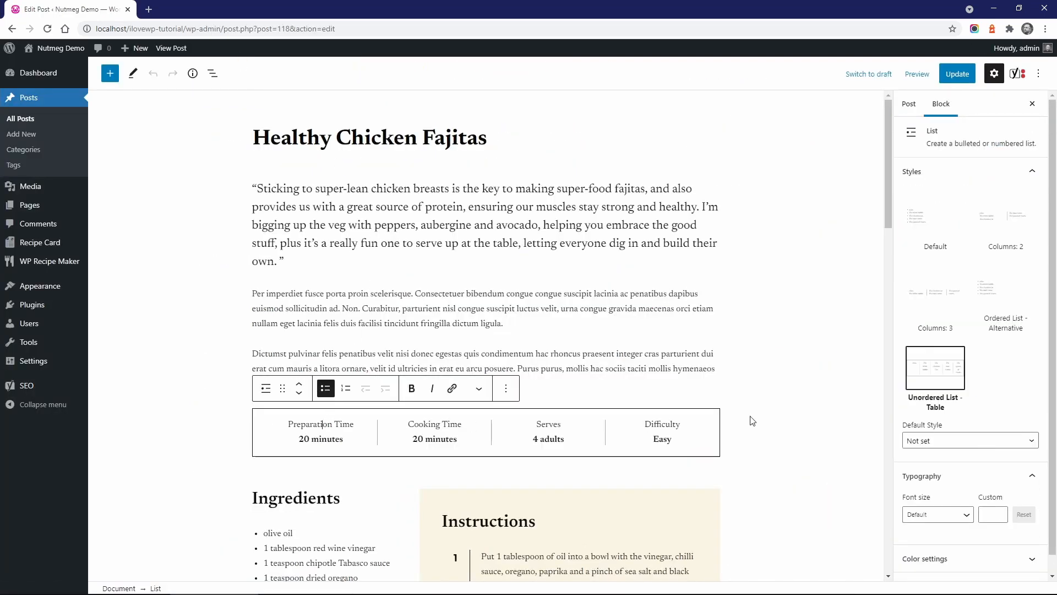
Try the Columns: 3, Columns: 2 and Default styles on the recipe details list, and restore the Unordered List - Table style
{"action": "left_click", "coordinate": [942, 292]}
{"action": "left_click", "coordinate": [1006, 215]}
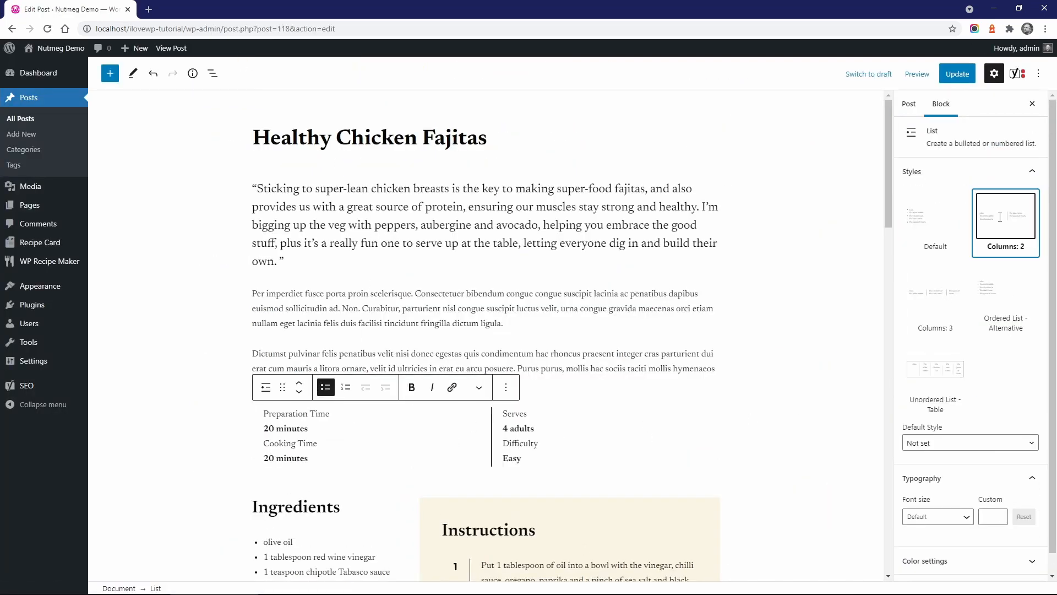
{"action": "left_click", "coordinate": [934, 210]}
{"action": "left_click", "coordinate": [934, 368]}
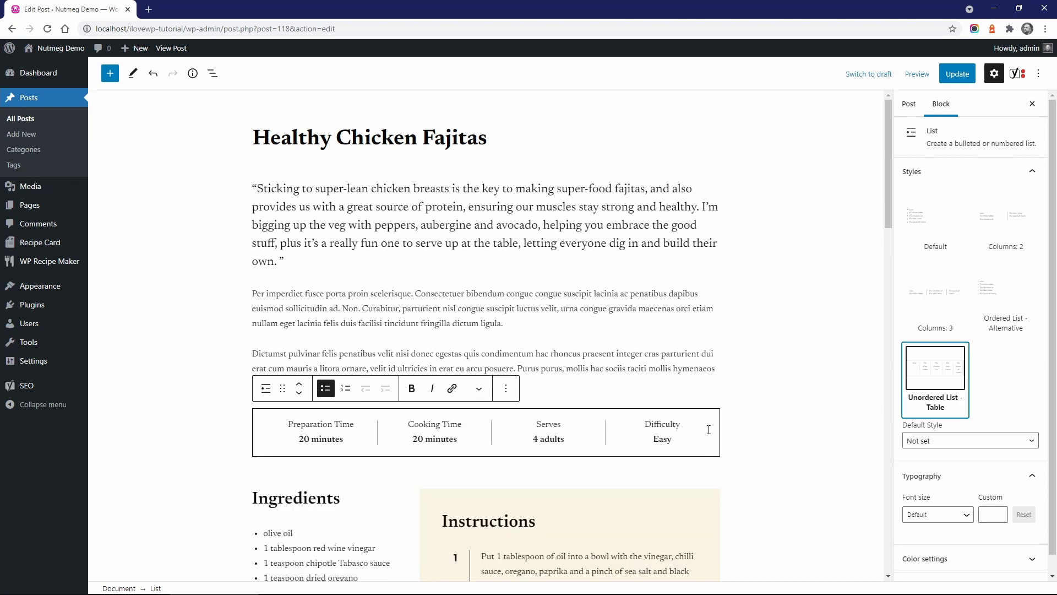
Add a Cost entry with a bold value of $15 after Difficulty in the recipe details list
{"action": "left_click", "coordinate": [690, 436]}
{"action": "key", "text": "Return"}
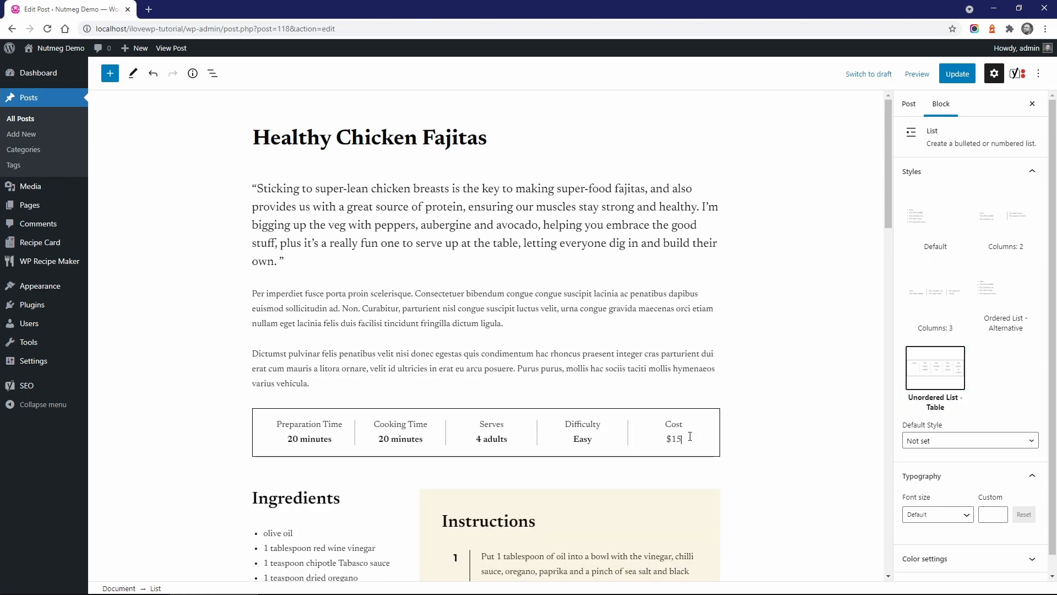
{"action": "key", "text": "shift+Home"}
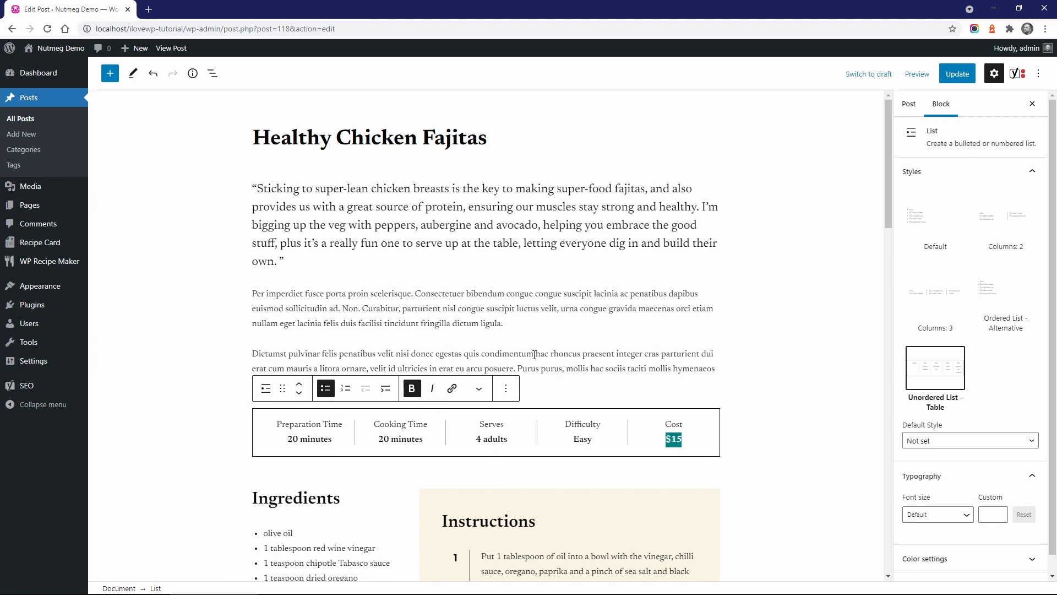
{"action": "left_click", "coordinate": [534, 355]}
Try the Columns: 3 and Default styles on the numbered instructions list, and restore the Ordered List - Alternative style
{"action": "scroll", "coordinate": [536, 347], "scroll_direction": "down", "scroll_amount": 5}
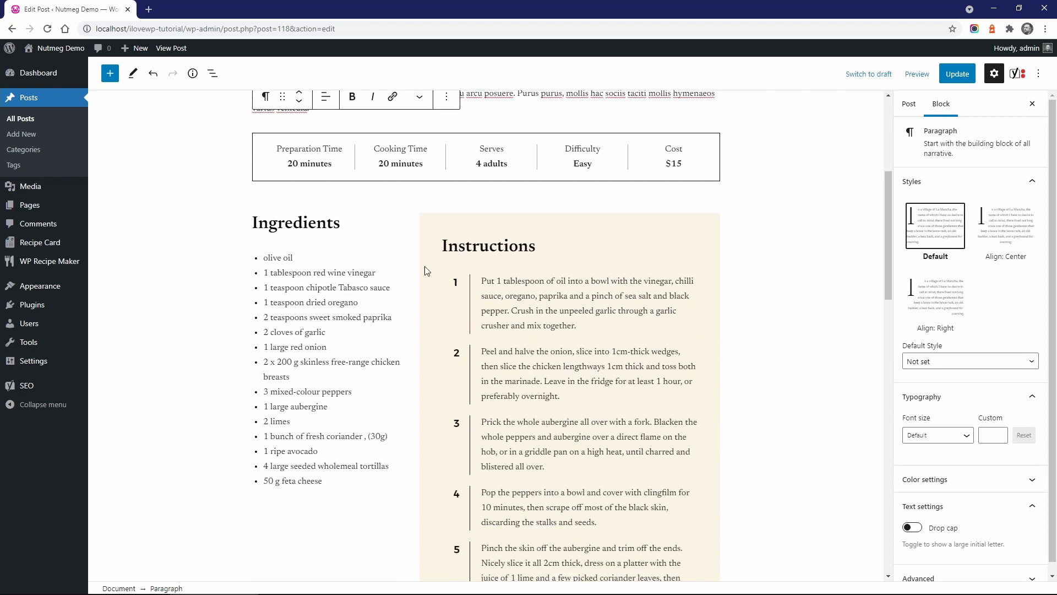
{"action": "left_click", "coordinate": [300, 229]}
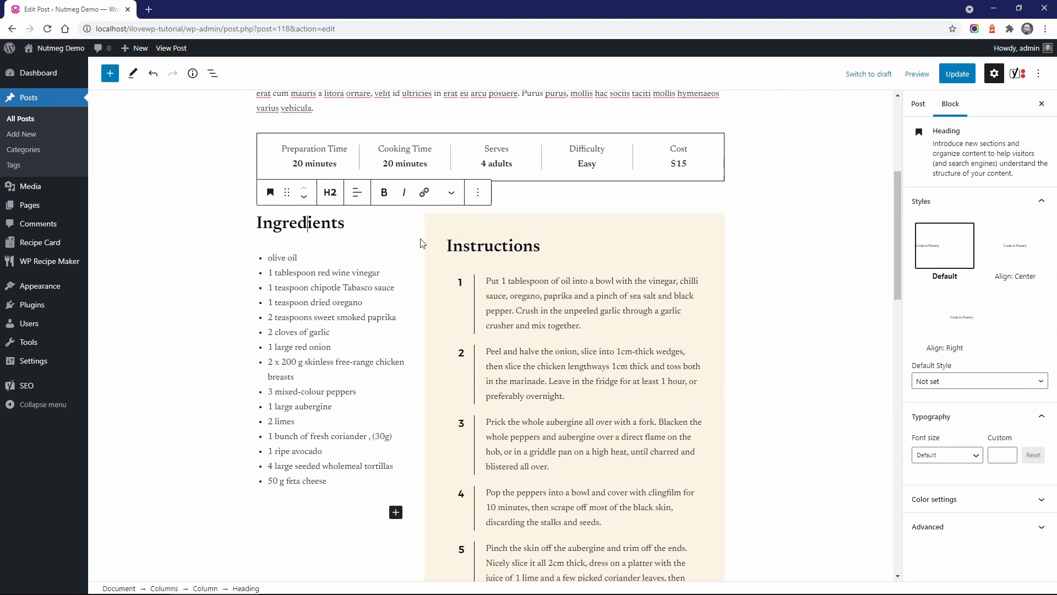
{"action": "left_click", "coordinate": [505, 280]}
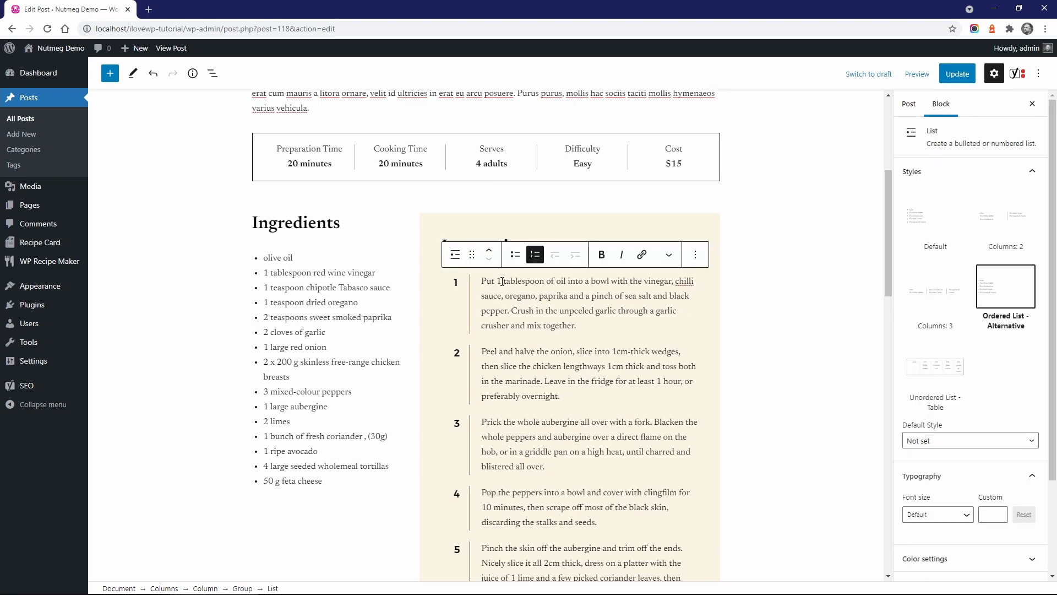
{"action": "left_click", "coordinate": [935, 292]}
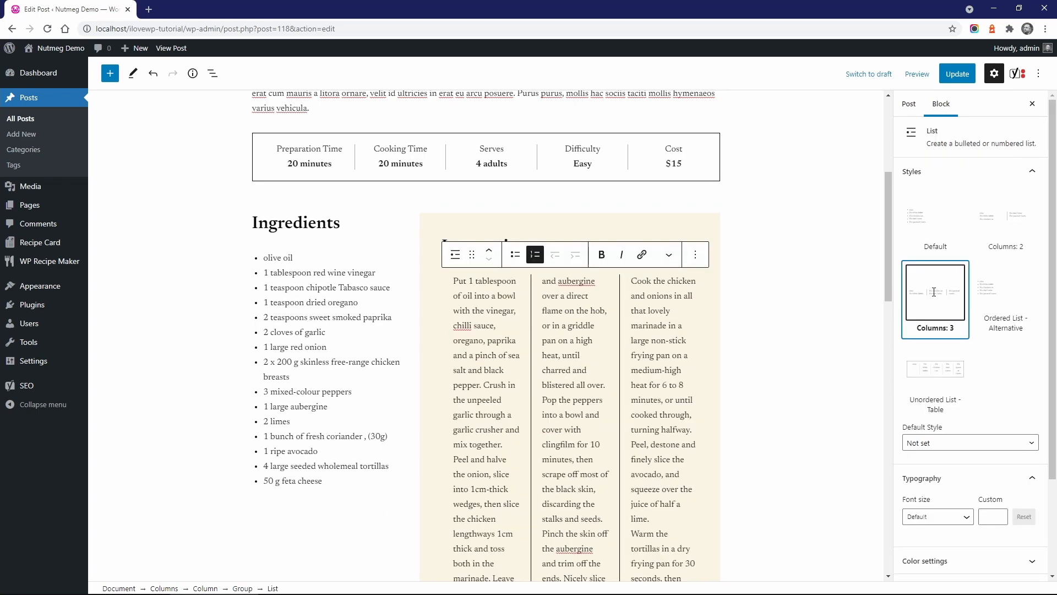
{"action": "left_click", "coordinate": [996, 234]}
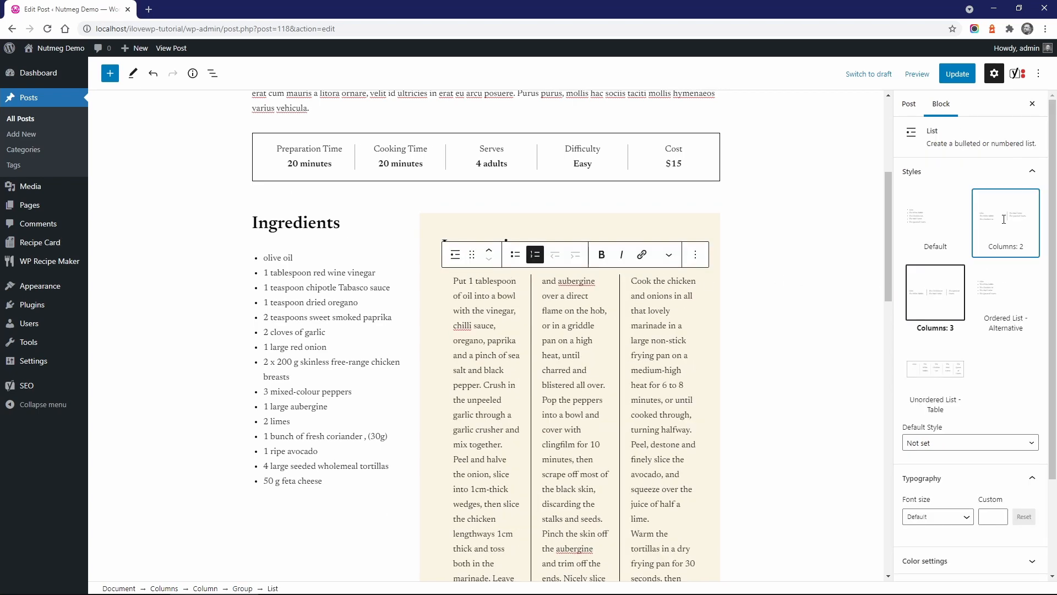
{"action": "left_click", "coordinate": [932, 212]}
{"action": "left_click", "coordinate": [1003, 306]}
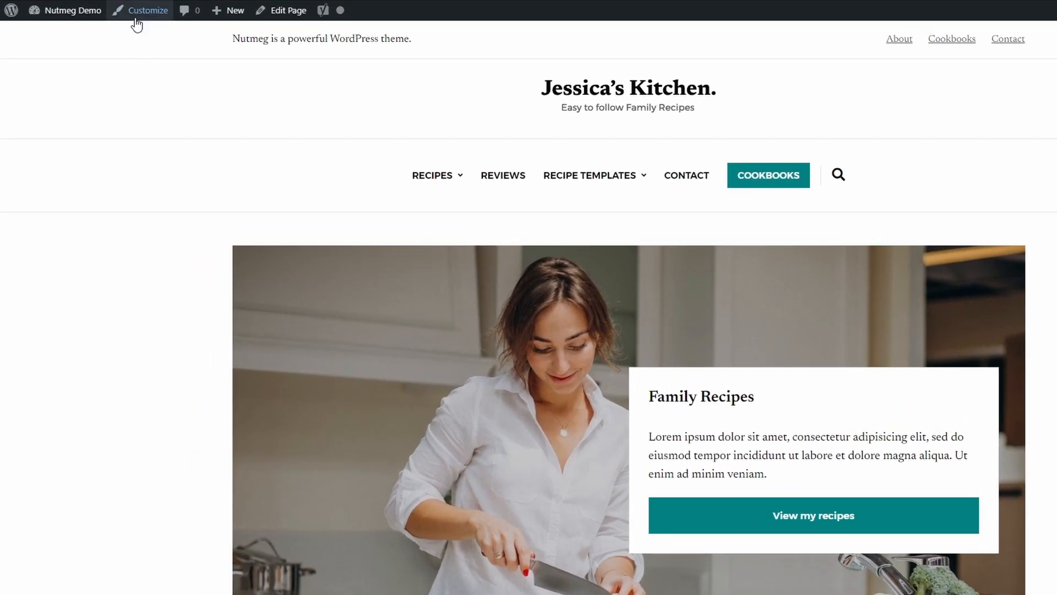
Open the site customizer from the homepage and look over the Site Identity options for logo, title, tagline and icon
{"action": "left_click", "coordinate": [137, 11]}
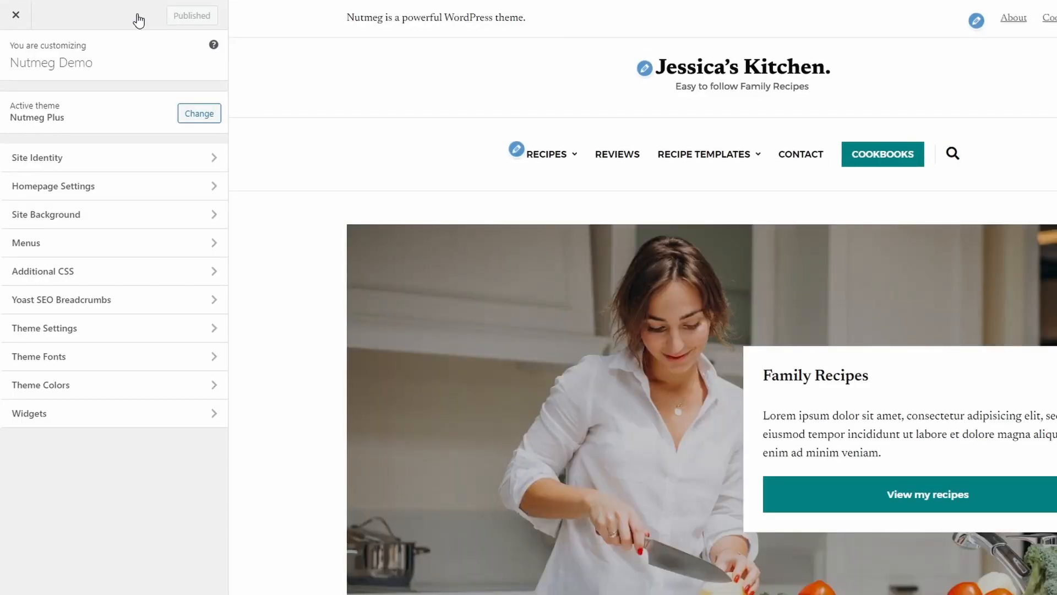
{"action": "left_click", "coordinate": [100, 170]}
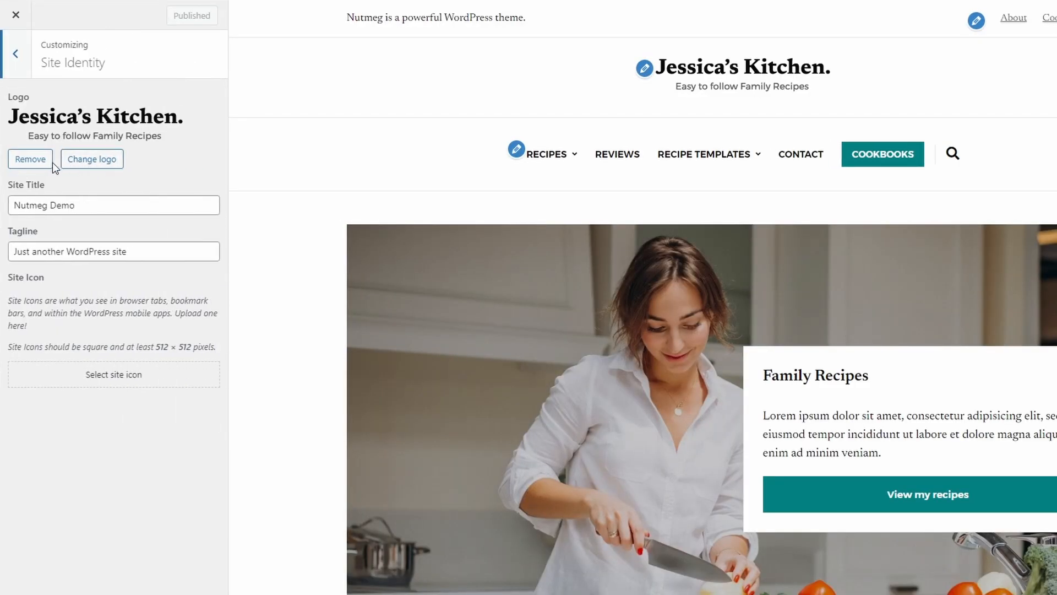
{"action": "left_click", "coordinate": [11, 62]}
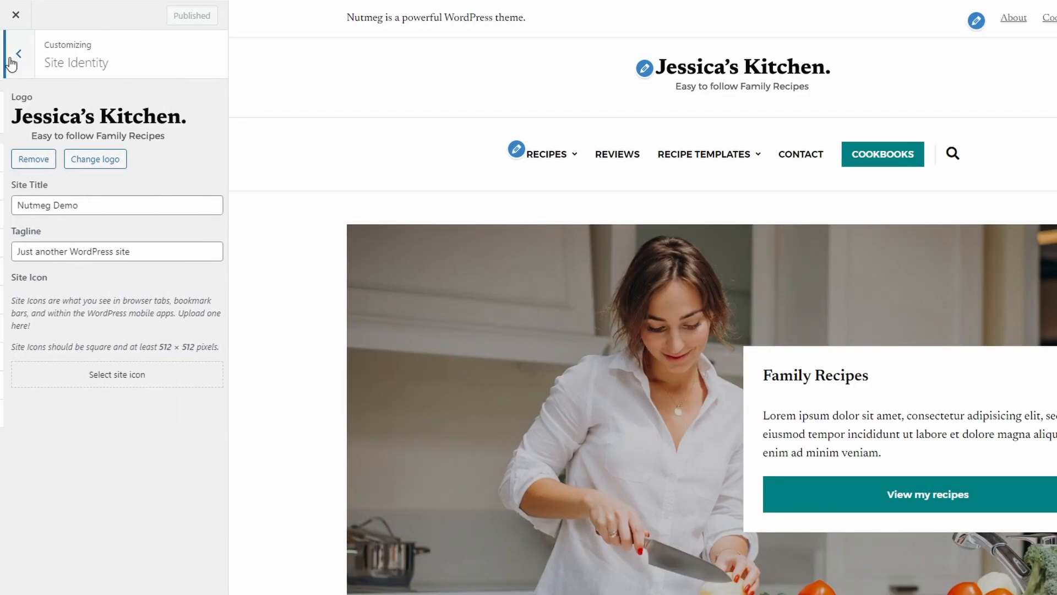
In the theme's General Options, try the Honey, Pepper, Thyme and Spica style templates and return to Defaults
{"action": "left_click", "coordinate": [46, 332]}
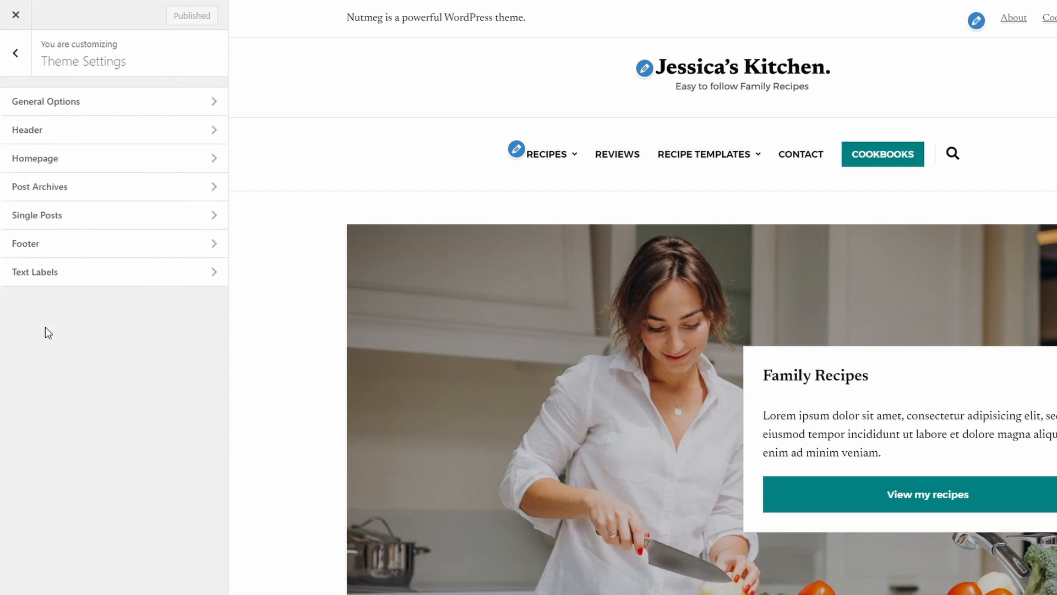
{"action": "left_click", "coordinate": [40, 111]}
{"action": "left_click", "coordinate": [39, 144]}
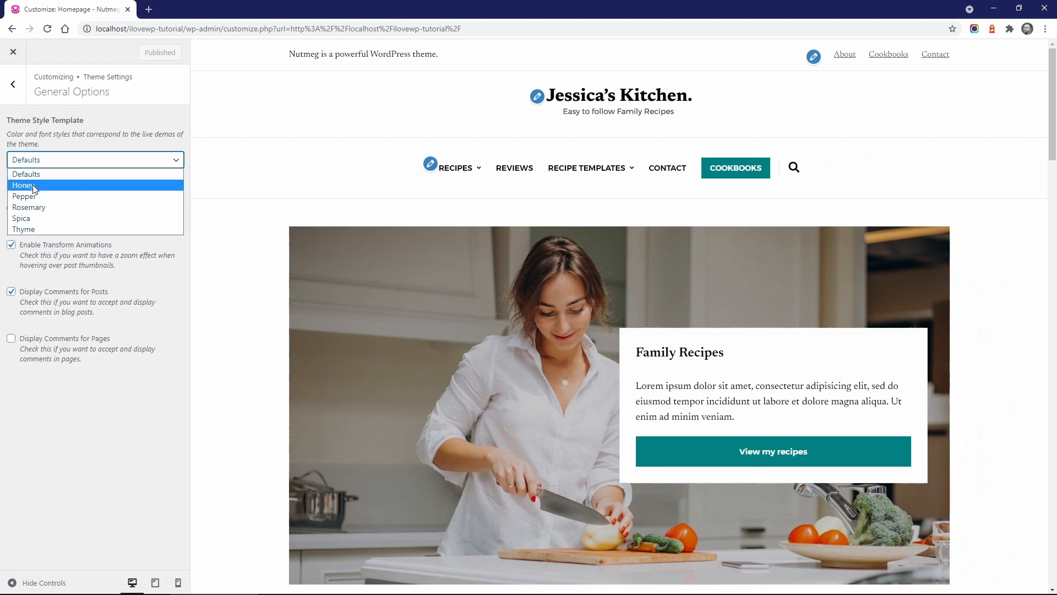
{"action": "left_click", "coordinate": [33, 186]}
{"action": "left_click", "coordinate": [33, 161]}
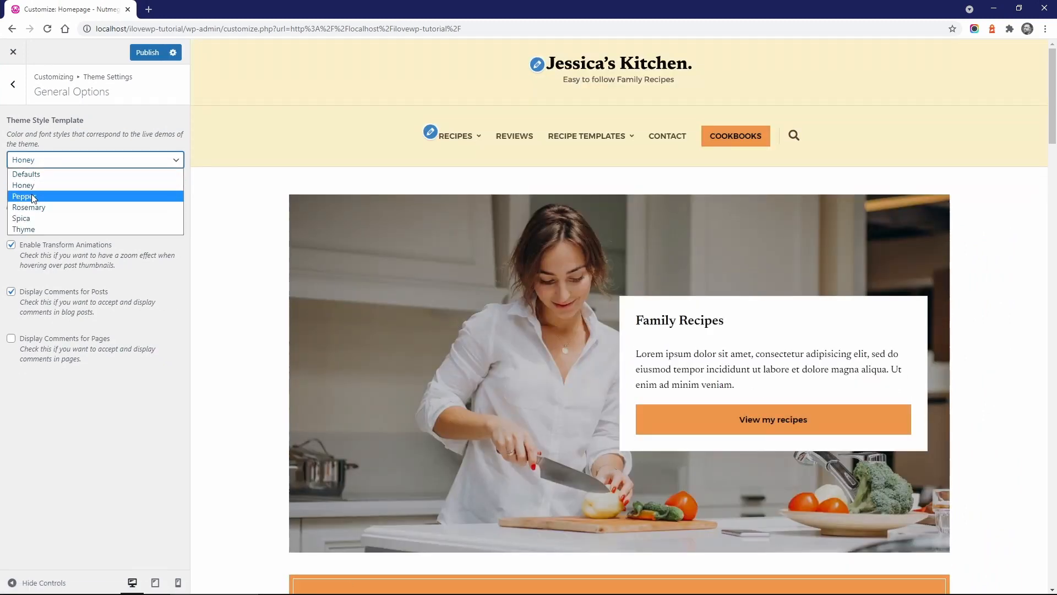
{"action": "left_click", "coordinate": [33, 197]}
{"action": "left_click", "coordinate": [32, 161]}
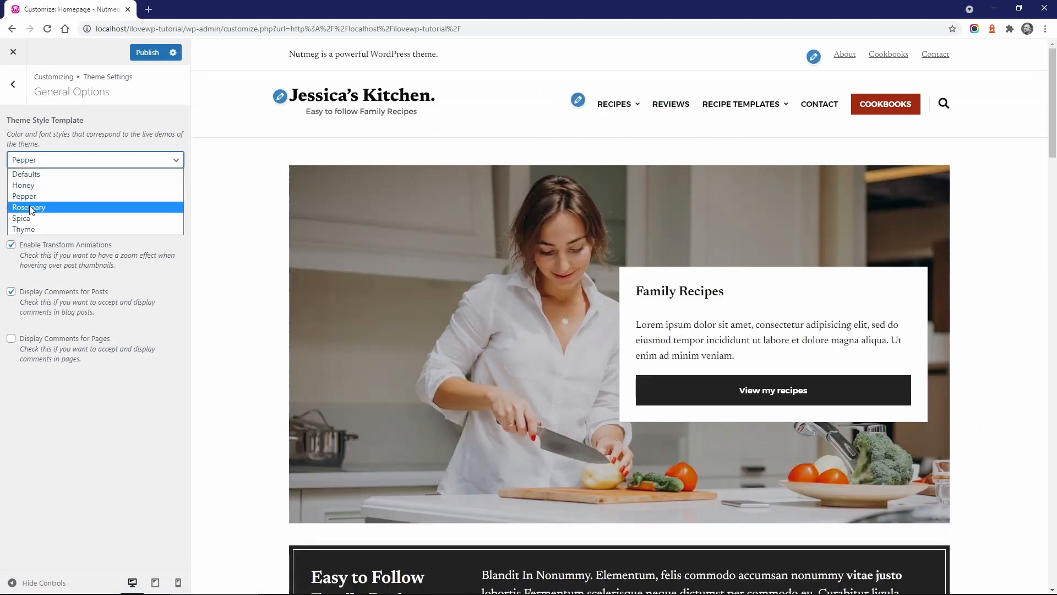
{"action": "left_click", "coordinate": [25, 229]}
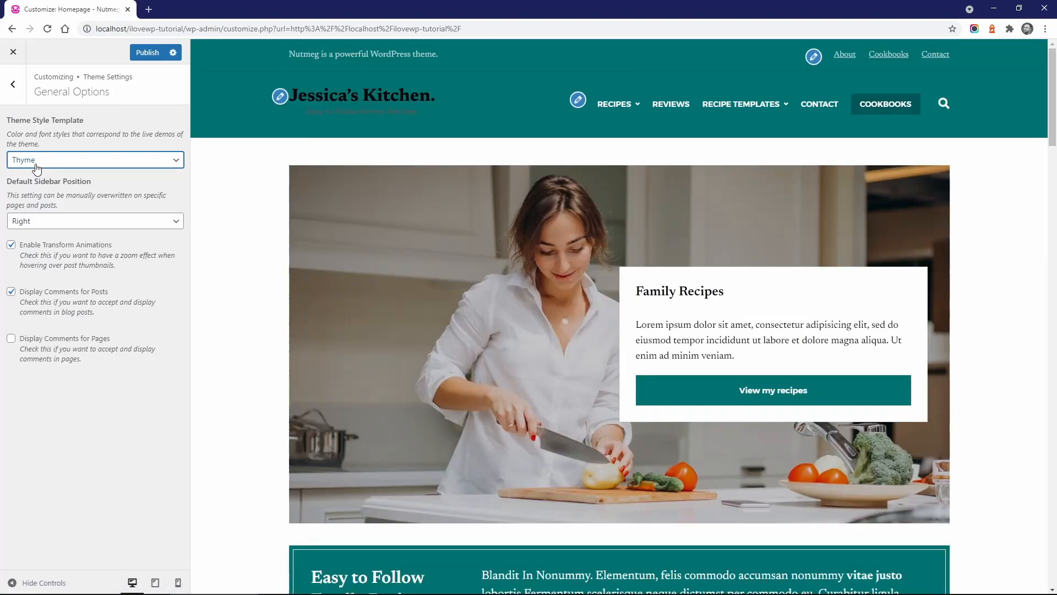
{"action": "left_click", "coordinate": [28, 161]}
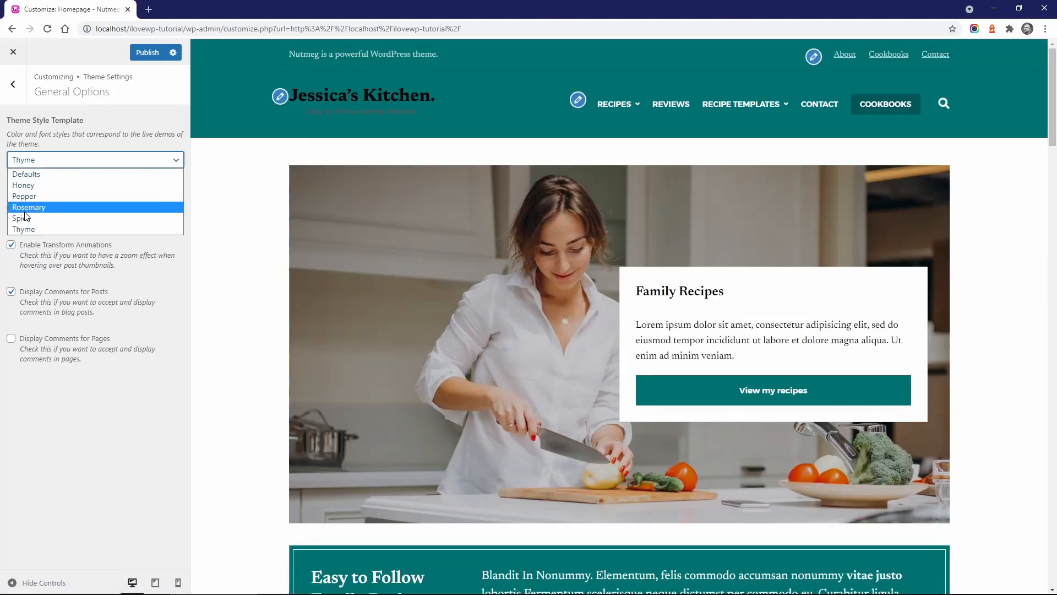
{"action": "left_click", "coordinate": [22, 218]}
{"action": "left_click", "coordinate": [30, 173]}
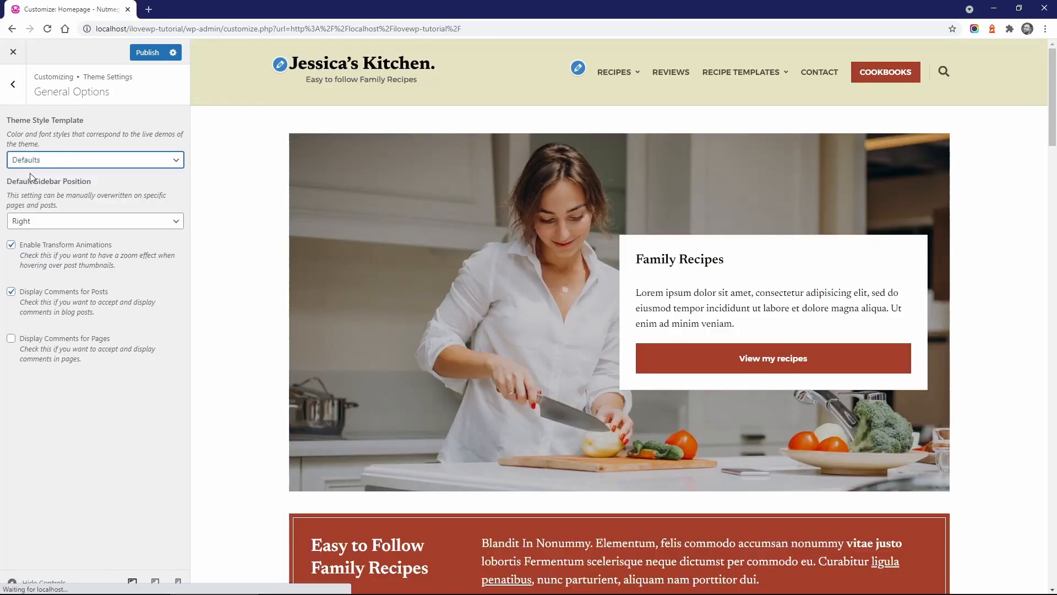
Try the Left default sidebar position, set it back to Right, and switch transform animations off and on again
{"action": "scroll", "coordinate": [472, 266], "scroll_direction": "down", "scroll_amount": 15}
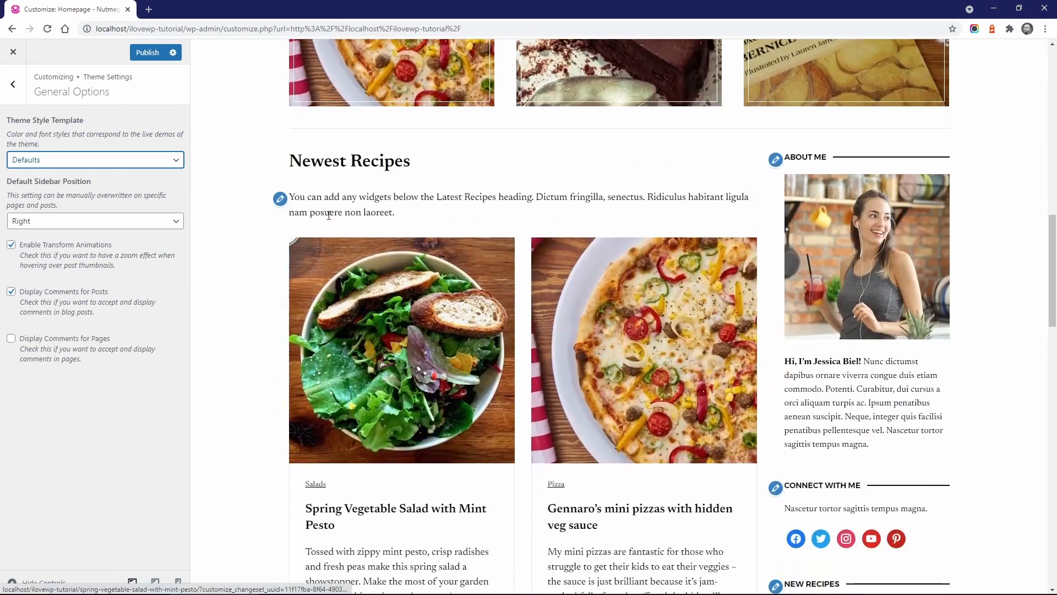
{"action": "left_click", "coordinate": [82, 221]}
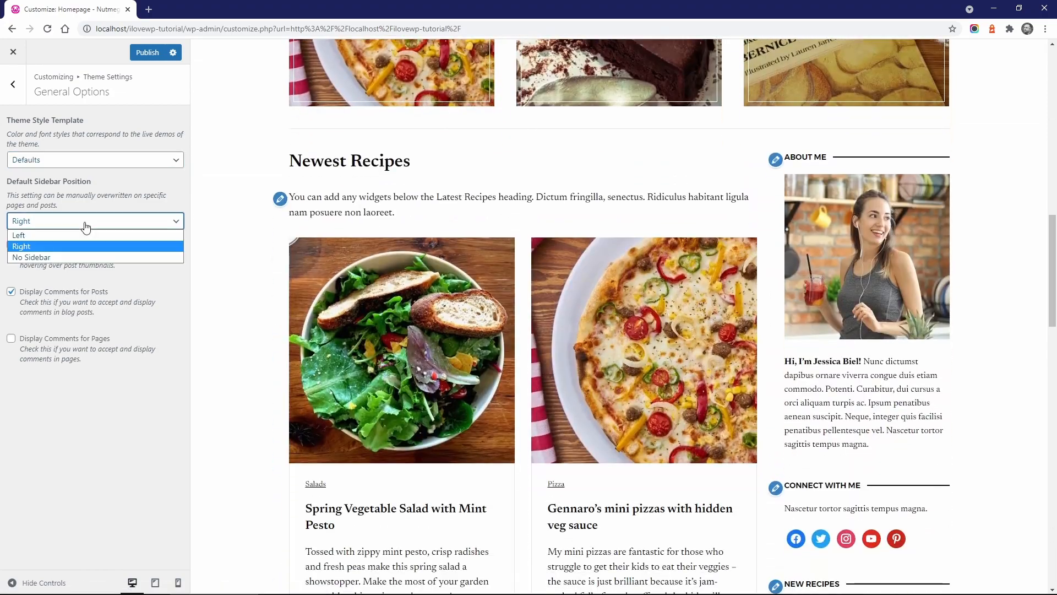
{"action": "left_click", "coordinate": [42, 237]}
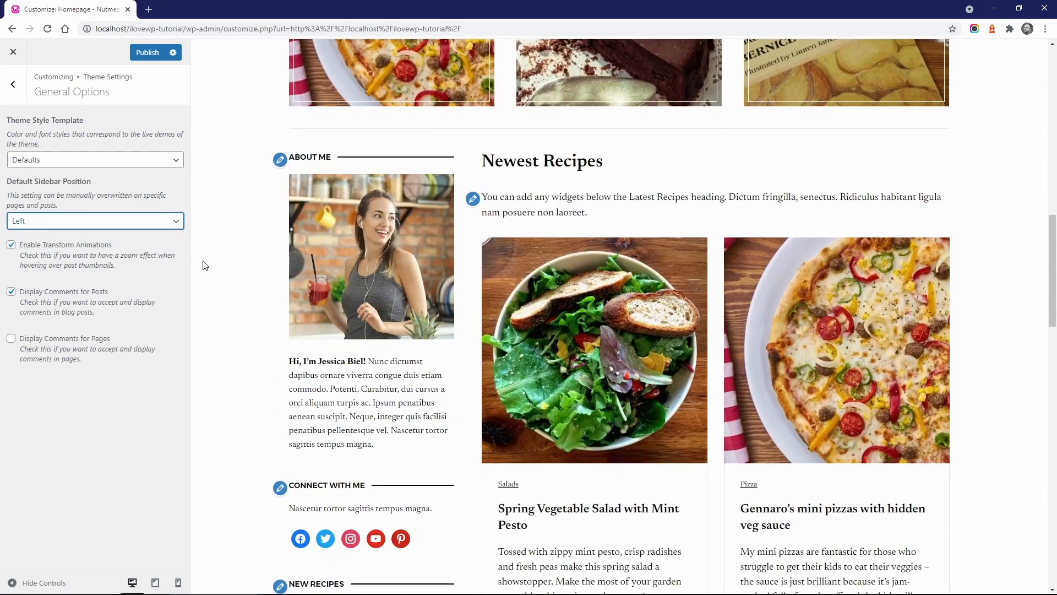
{"action": "left_click", "coordinate": [58, 228]}
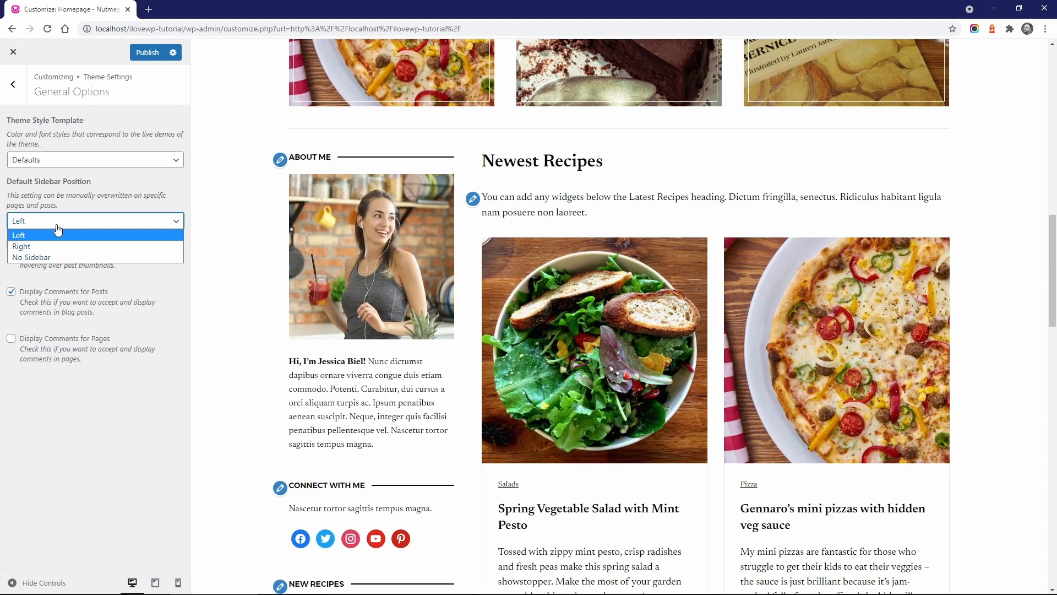
{"action": "left_click", "coordinate": [45, 247]}
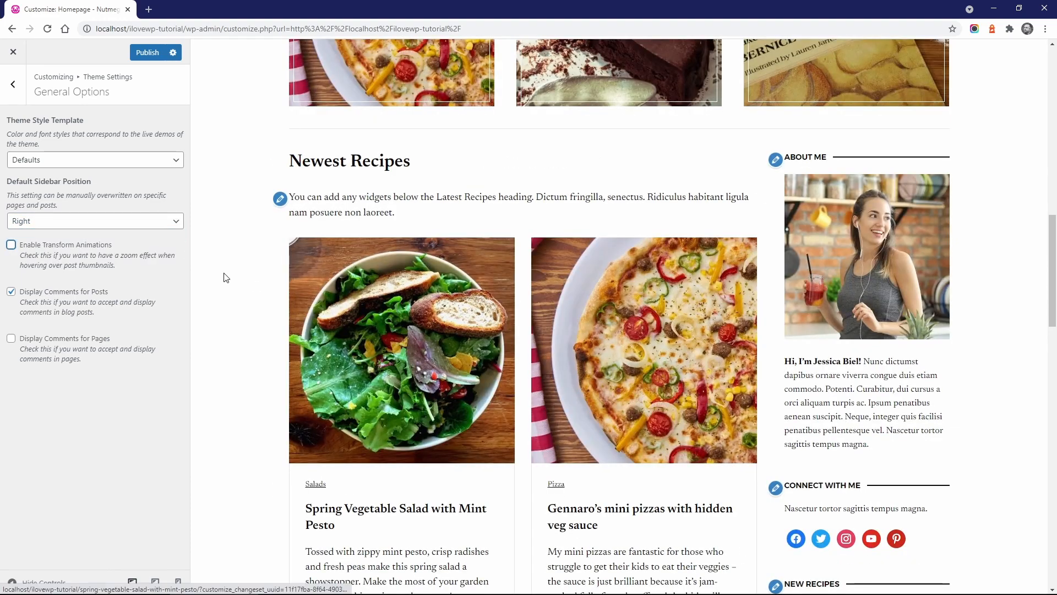
{"action": "left_click", "coordinate": [88, 246]}
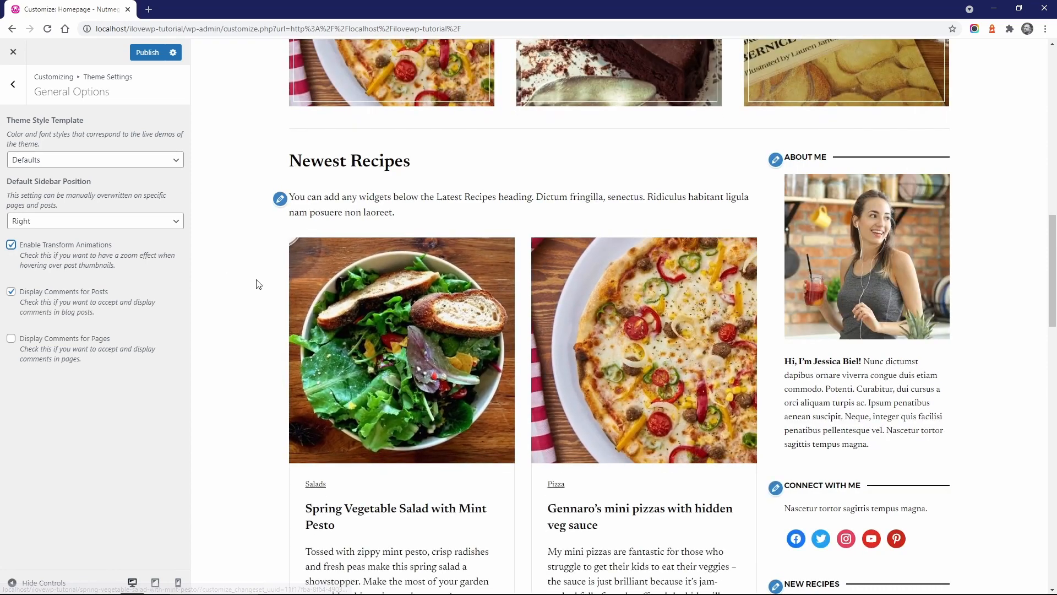
In the theme's Header settings, try the Version 1 and Version 2 header layouts and return to Version 3
{"action": "left_click", "coordinate": [12, 88]}
{"action": "left_click", "coordinate": [33, 148]}
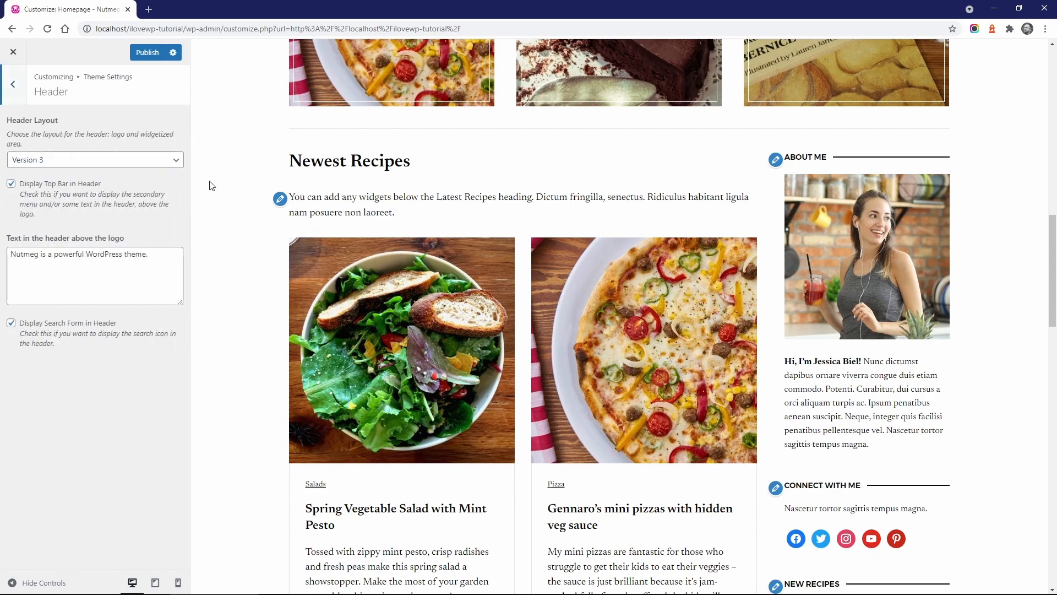
{"action": "left_click", "coordinate": [96, 160]}
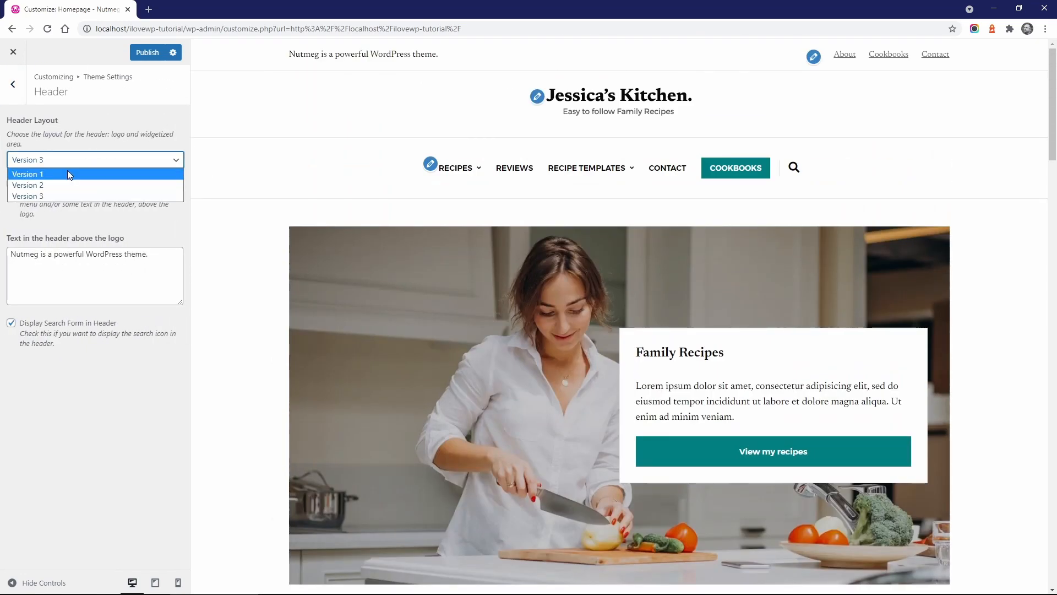
{"action": "left_click", "coordinate": [67, 173]}
{"action": "left_click", "coordinate": [72, 164]}
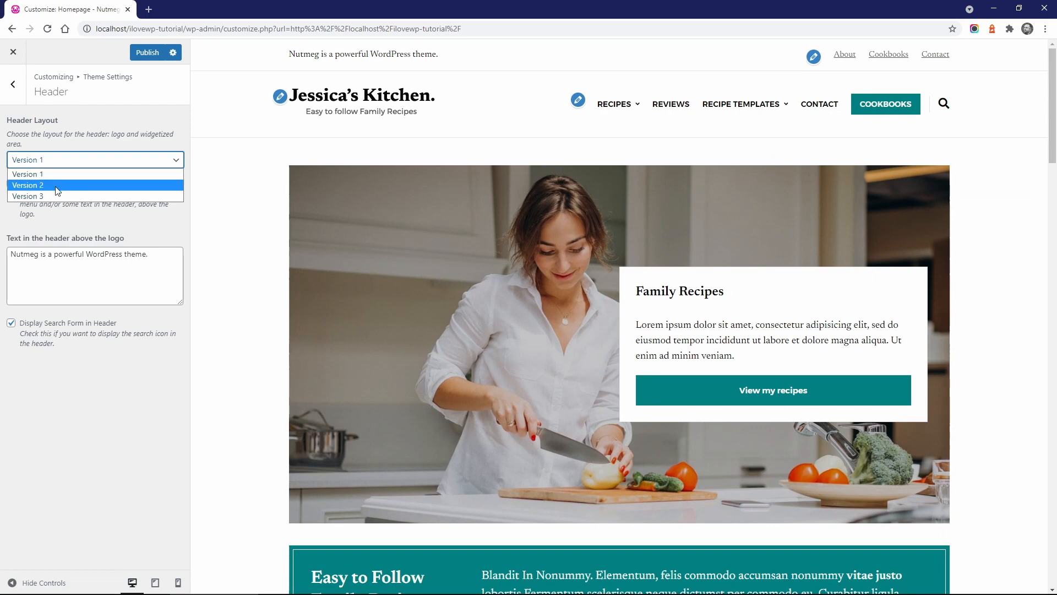
{"action": "left_click", "coordinate": [60, 185]}
{"action": "left_click", "coordinate": [61, 166]}
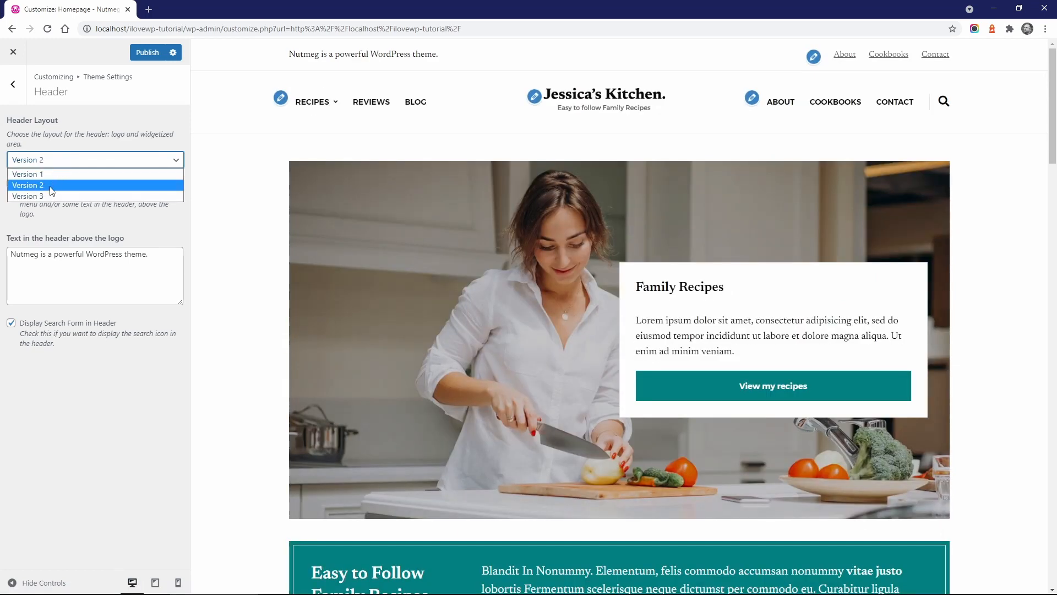
{"action": "left_click", "coordinate": [46, 197]}
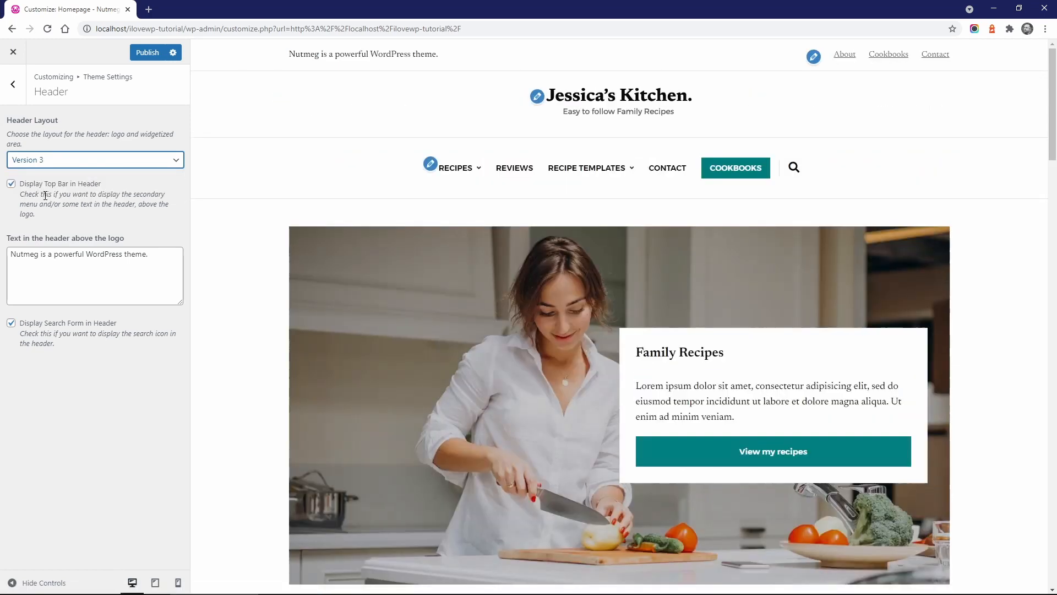
Turn the header's top bar off and on again, and do the same for the header search form
{"action": "left_click", "coordinate": [48, 187]}
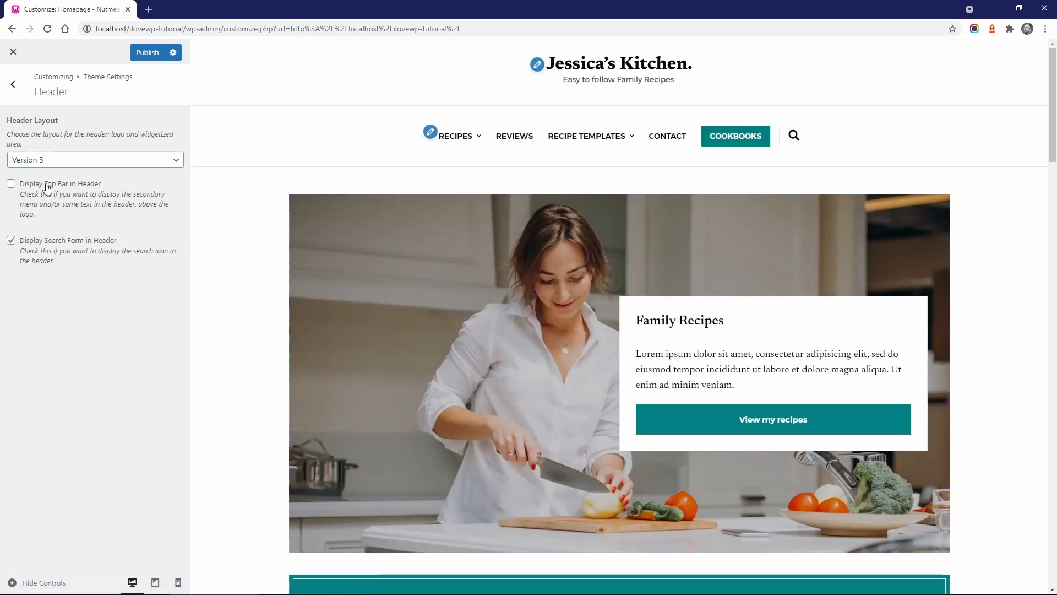
{"action": "left_click", "coordinate": [48, 187]}
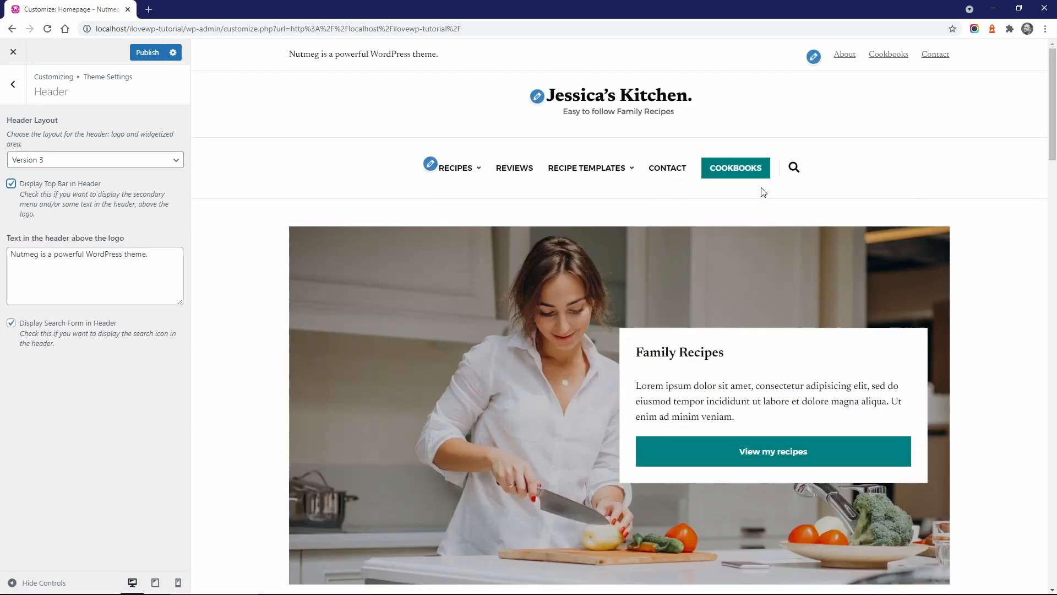
{"action": "left_click", "coordinate": [794, 169]}
{"action": "left_click", "coordinate": [788, 176]}
{"action": "left_click", "coordinate": [69, 324]}
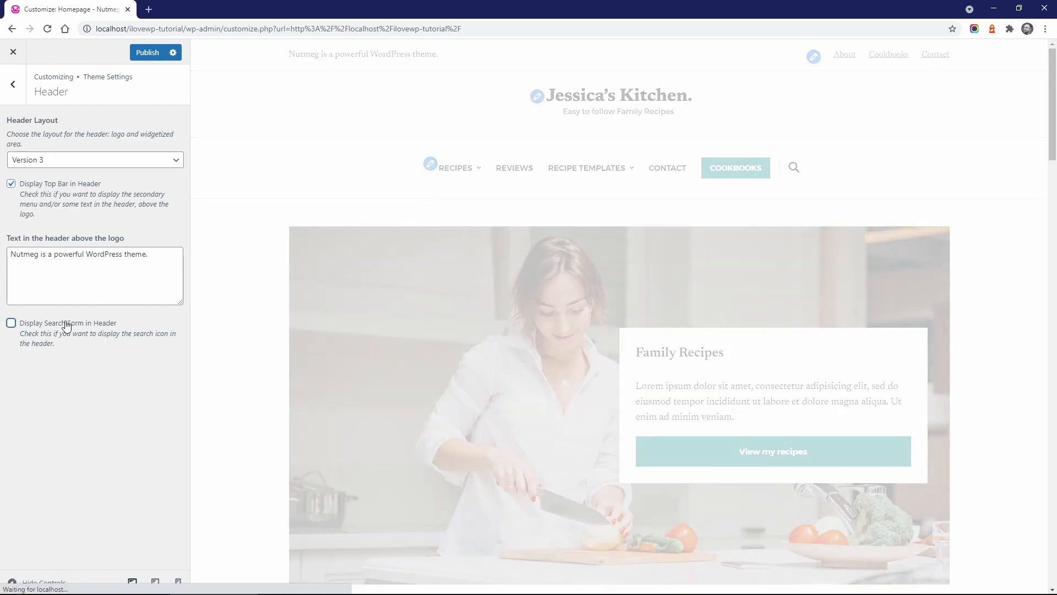
{"action": "left_click", "coordinate": [66, 325]}
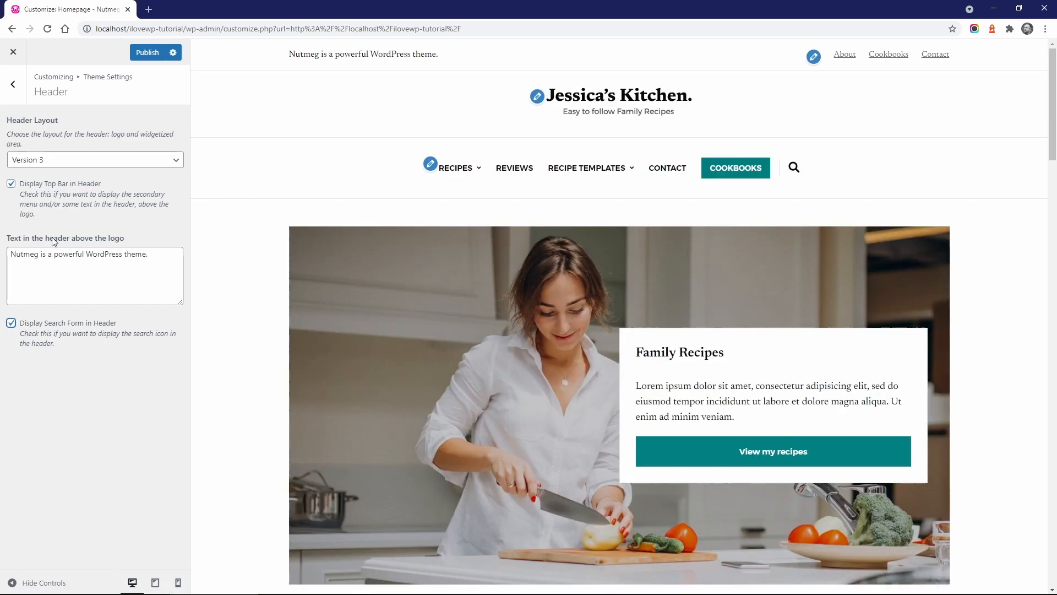
In the theme's Homepage settings, try Reviews as the posts category and set it back to Recipes
{"action": "left_click", "coordinate": [14, 93]}
{"action": "left_click", "coordinate": [33, 168]}
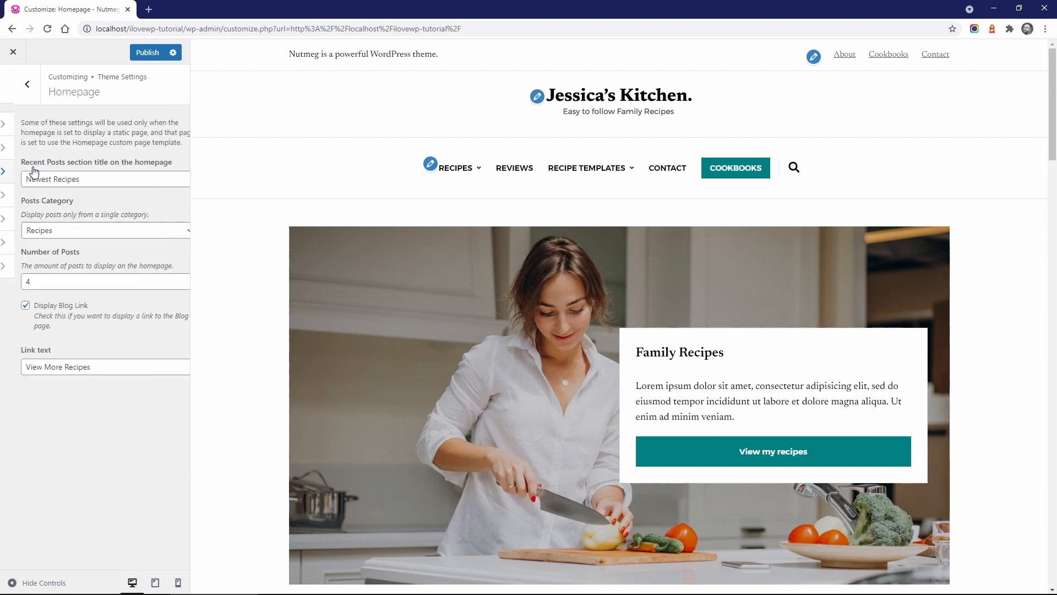
{"action": "scroll", "coordinate": [315, 263], "scroll_direction": "down", "scroll_amount": 10}
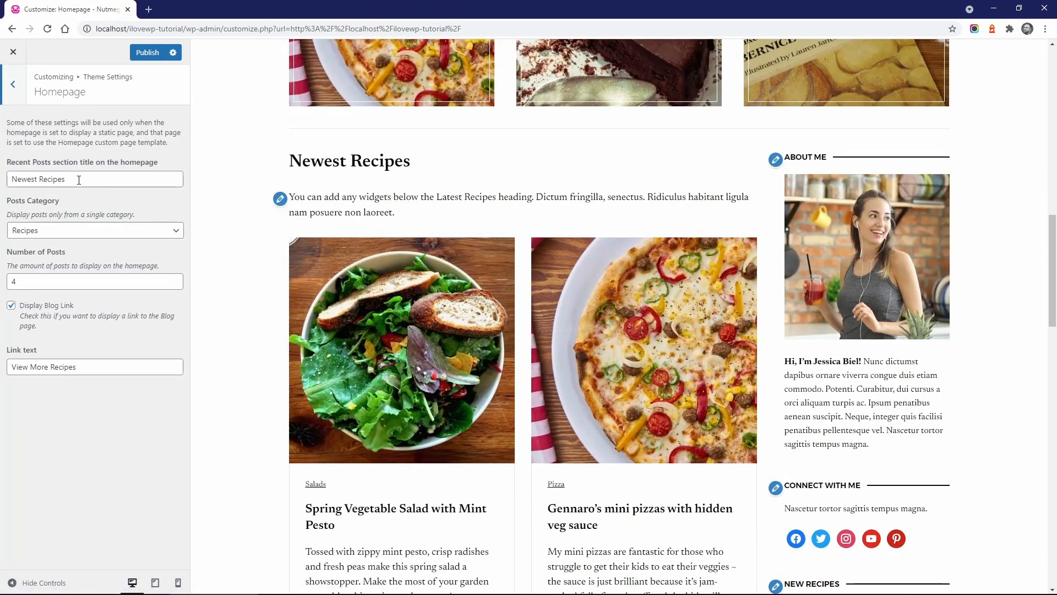
{"action": "left_click", "coordinate": [59, 231]}
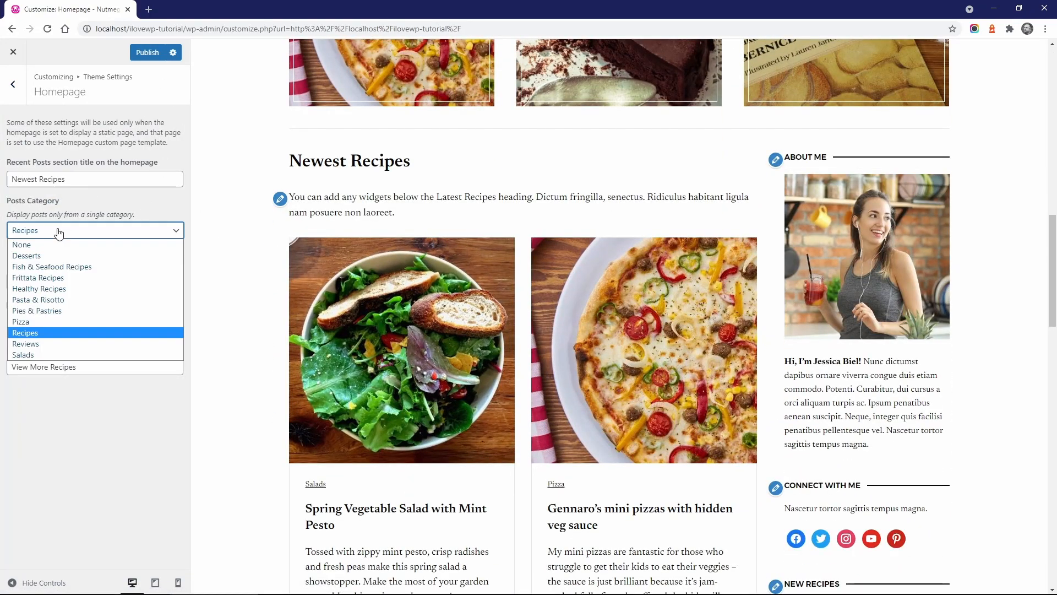
{"action": "left_click", "coordinate": [44, 343]}
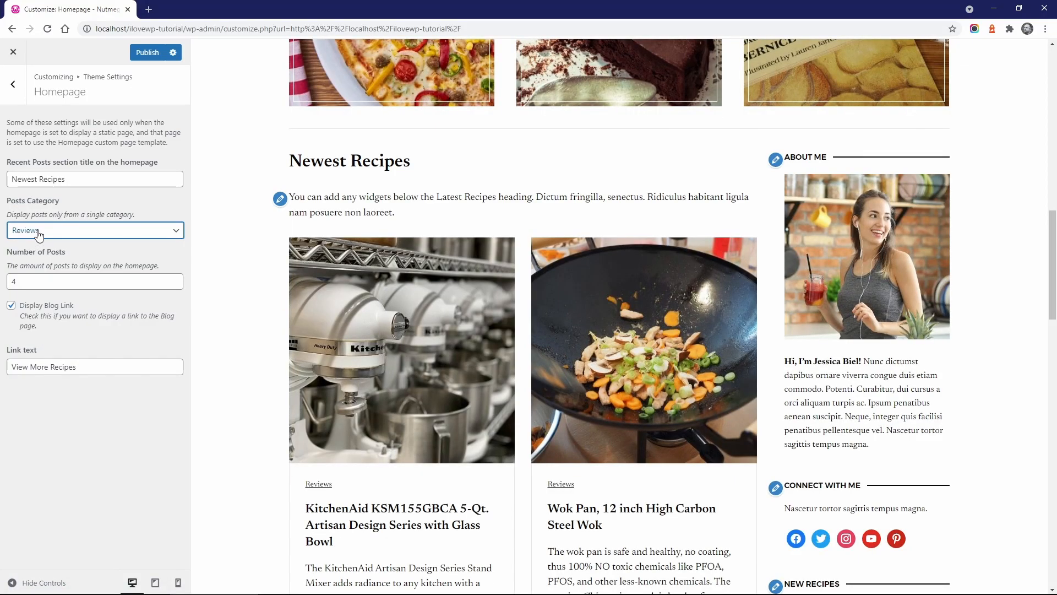
{"action": "left_click", "coordinate": [35, 232]}
{"action": "left_click", "coordinate": [30, 332]}
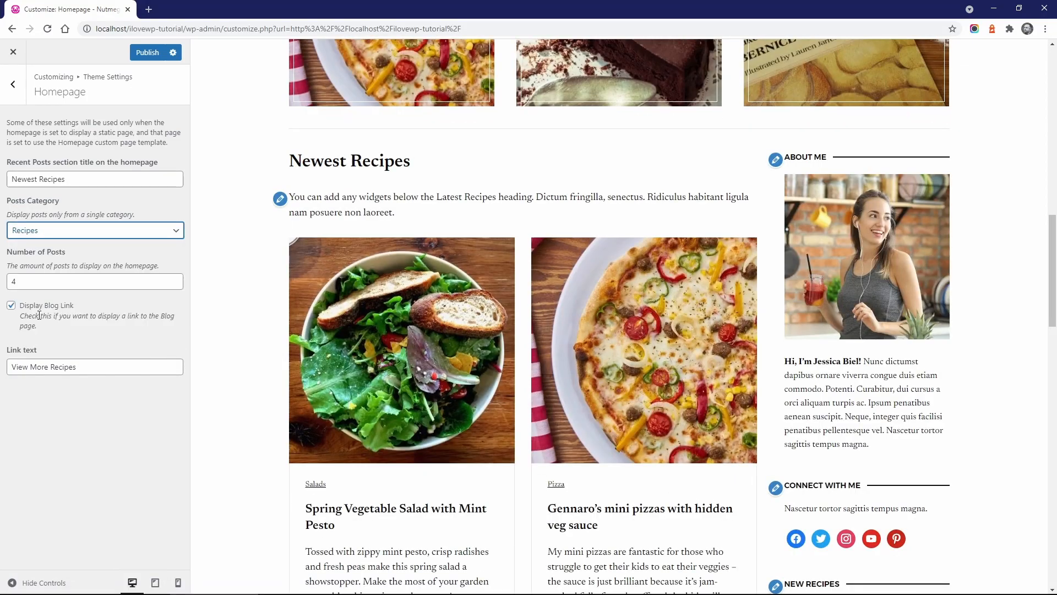
Turn the homepage's blog link off and on again, and check the Posts page choice in Reading Settings
{"action": "scroll", "coordinate": [385, 363], "scroll_direction": "down", "scroll_amount": 15}
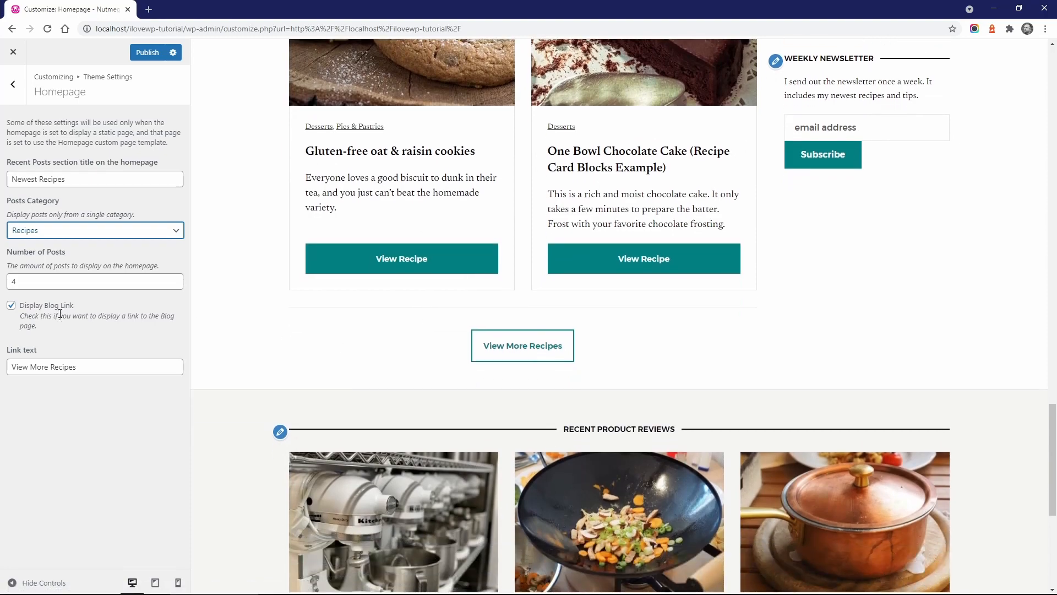
{"action": "left_click", "coordinate": [52, 307]}
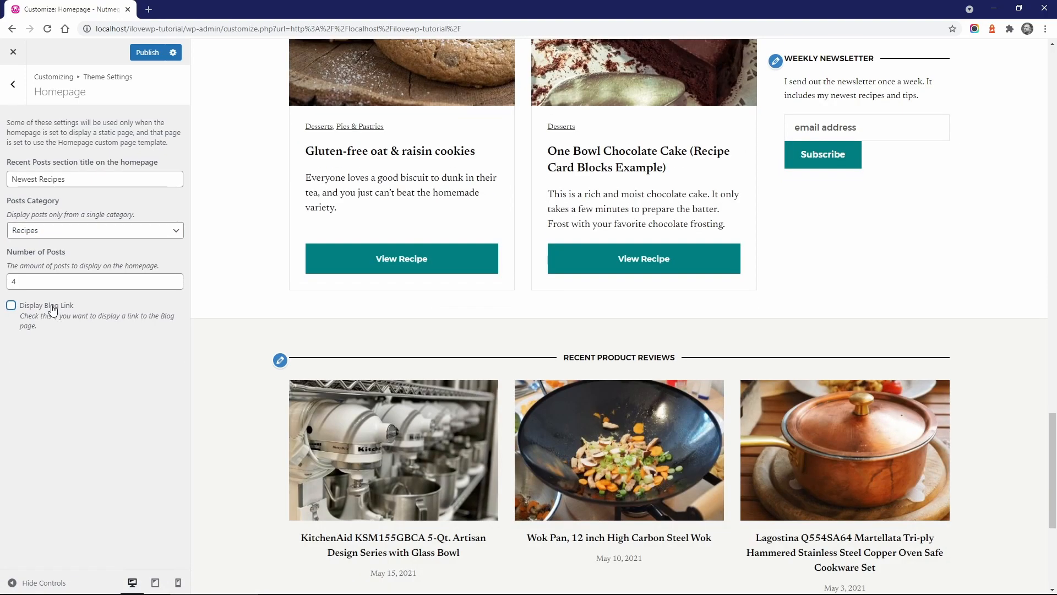
{"action": "left_click", "coordinate": [53, 310]}
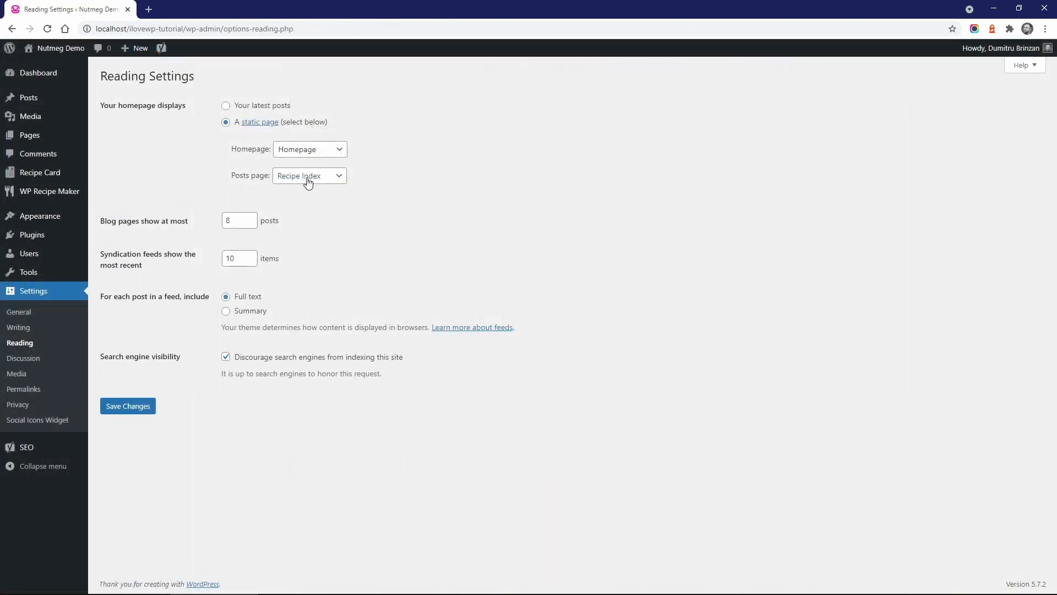
{"action": "left_click", "coordinate": [309, 176]}
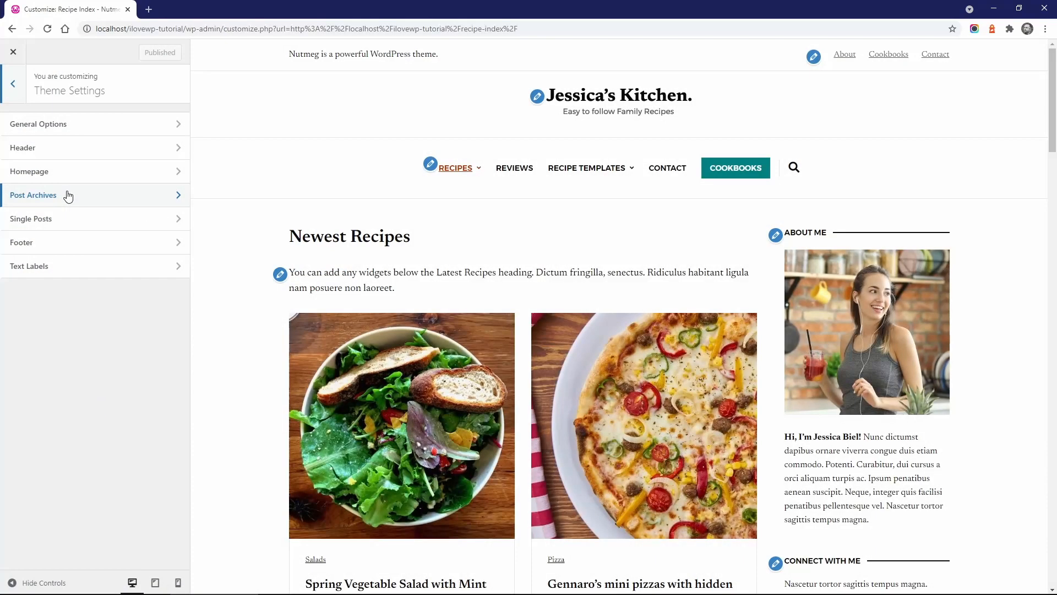
In the Post Archives settings, try the List - 50/50 and List - Full Width layouts and return to Columns - 2 columns
{"action": "left_click", "coordinate": [66, 196]}
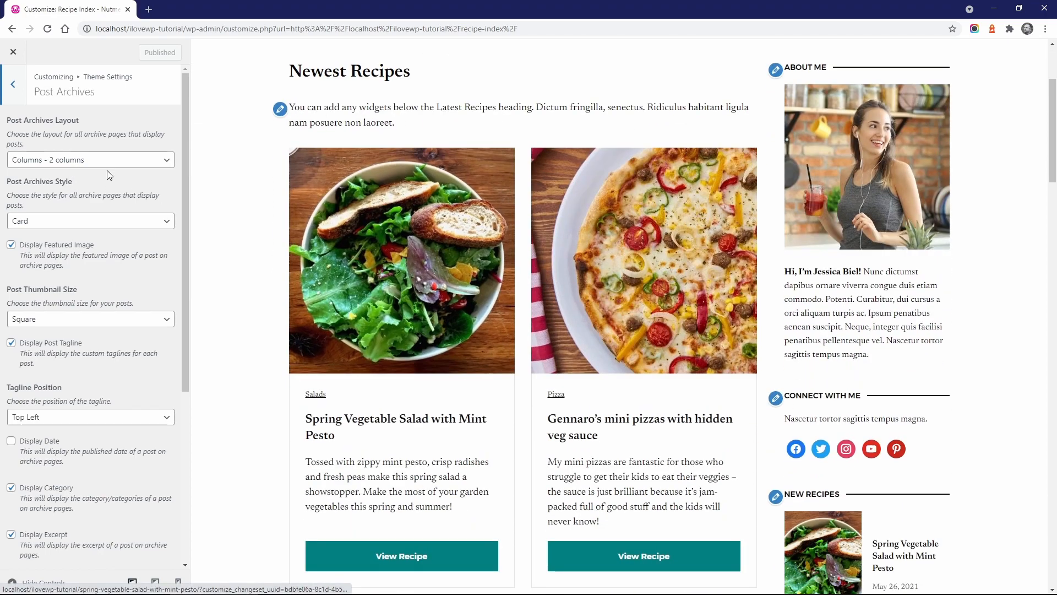
{"action": "left_click", "coordinate": [84, 161]}
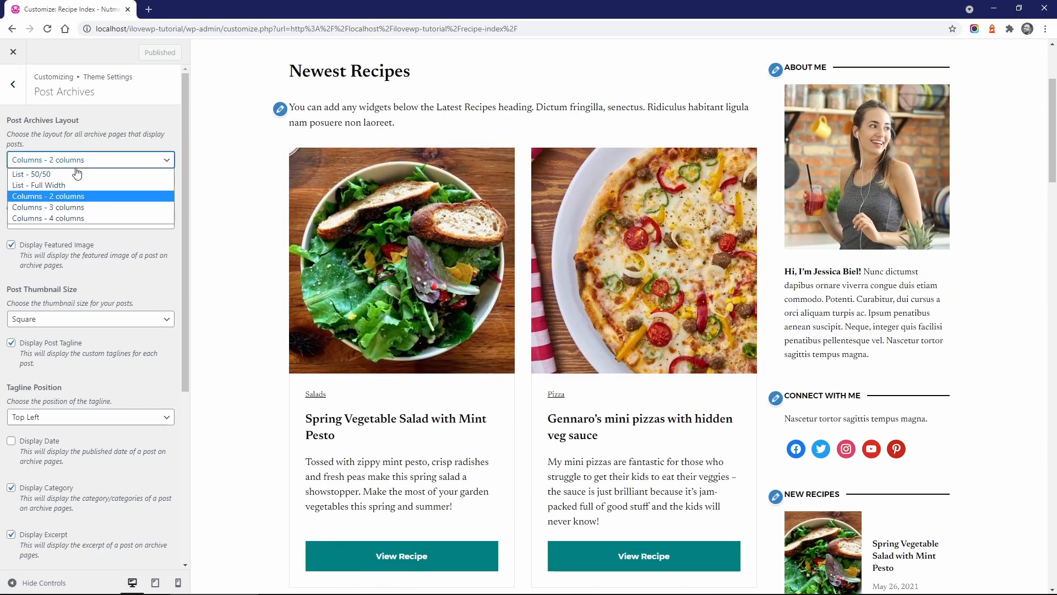
{"action": "left_click", "coordinate": [76, 174]}
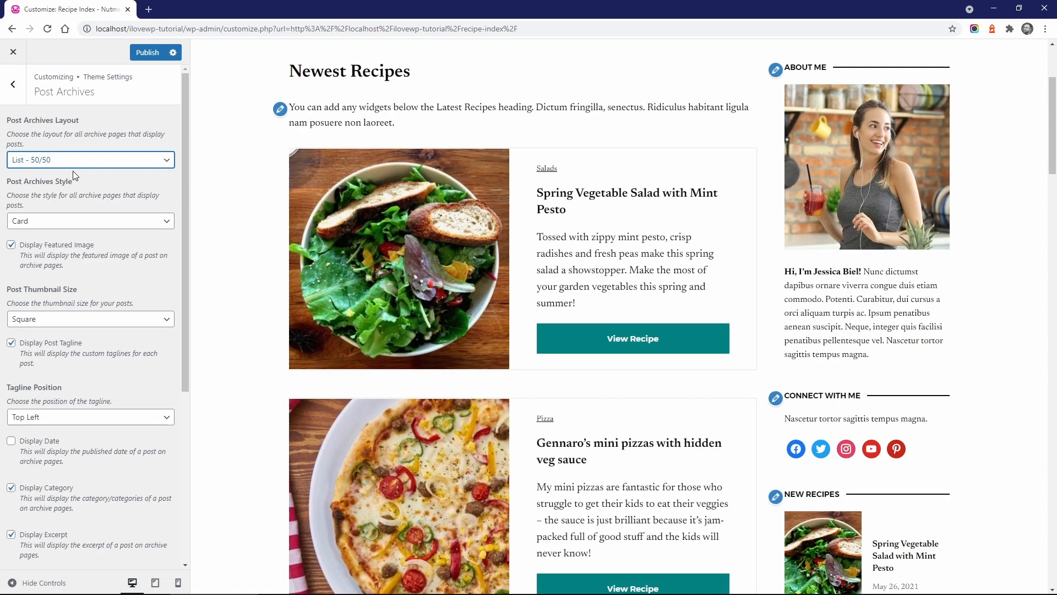
{"action": "left_click", "coordinate": [77, 163]}
{"action": "left_click", "coordinate": [61, 183]}
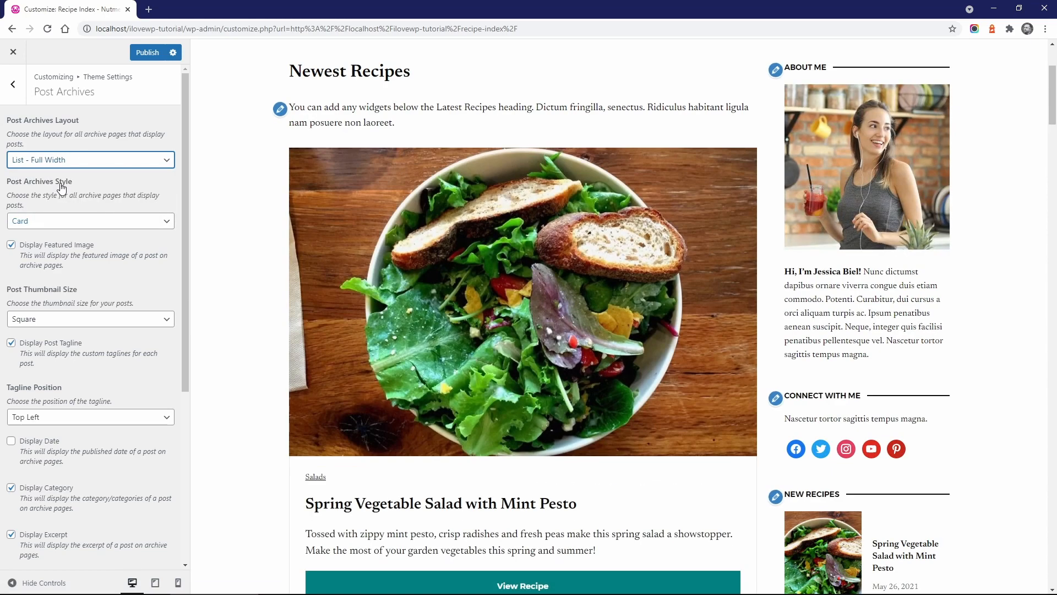
{"action": "left_click", "coordinate": [65, 163]}
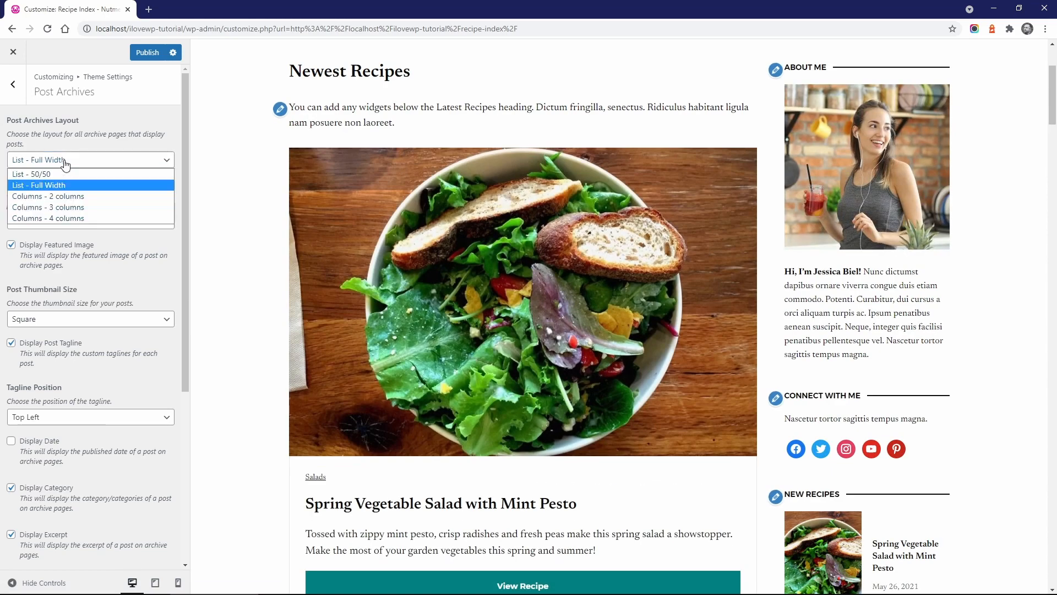
{"action": "left_click", "coordinate": [62, 196]}
Try the Standard post archives style and restore the Card style
{"action": "left_click", "coordinate": [49, 221]}
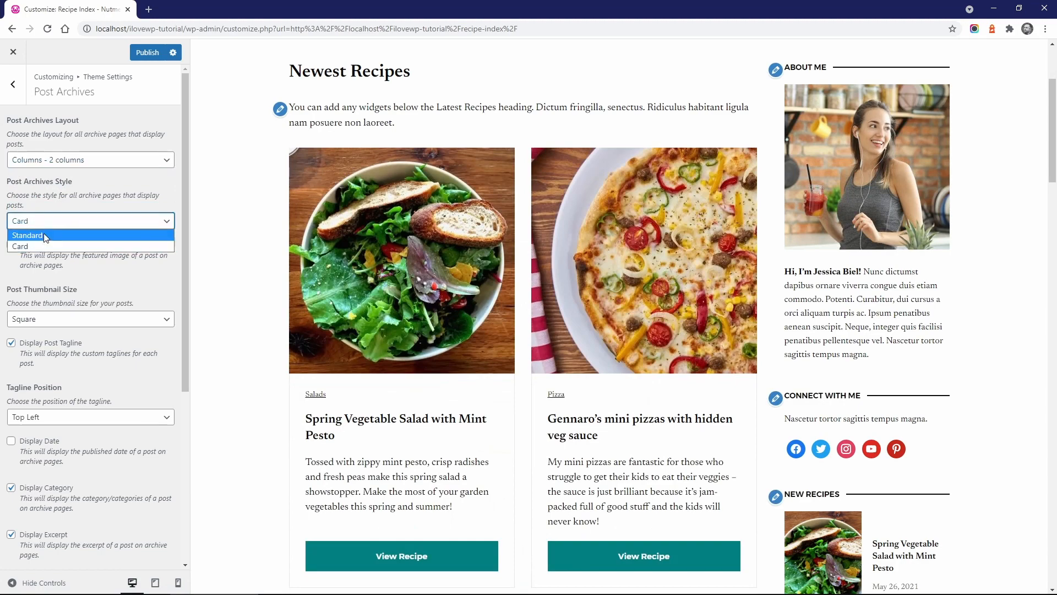
{"action": "left_click", "coordinate": [44, 232]}
{"action": "left_click", "coordinate": [47, 221]}
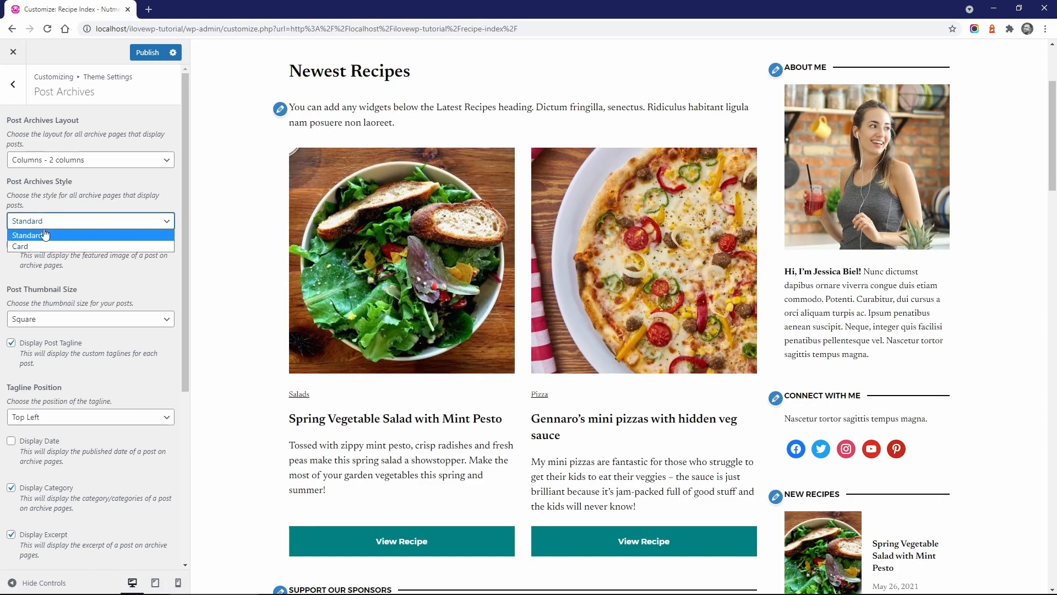
{"action": "left_click", "coordinate": [40, 247]}
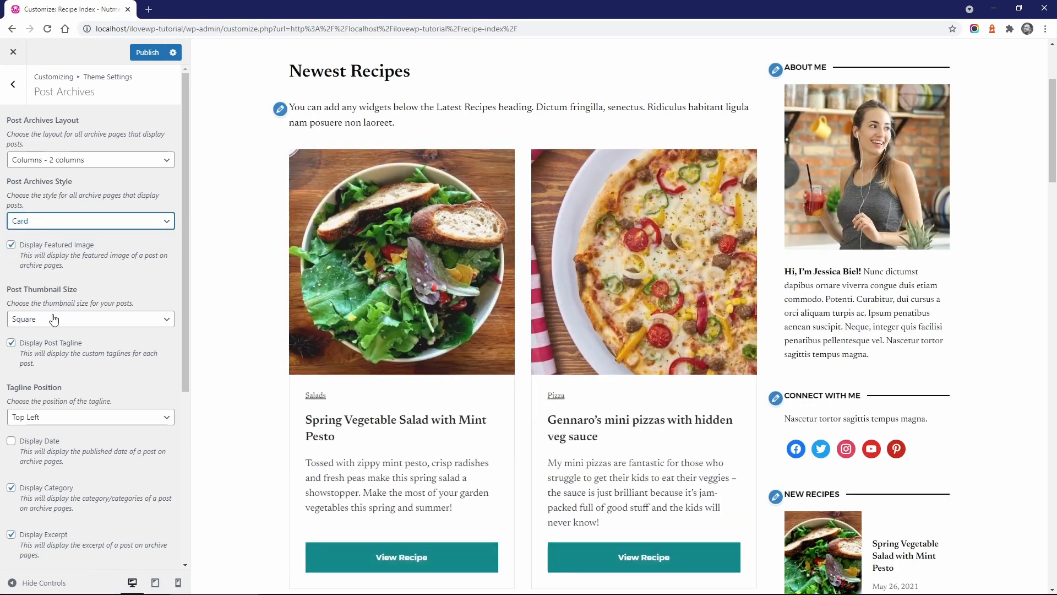
Try the Portrait and Landscape post thumbnail sizes and set the size back to Square
{"action": "left_click", "coordinate": [46, 319]}
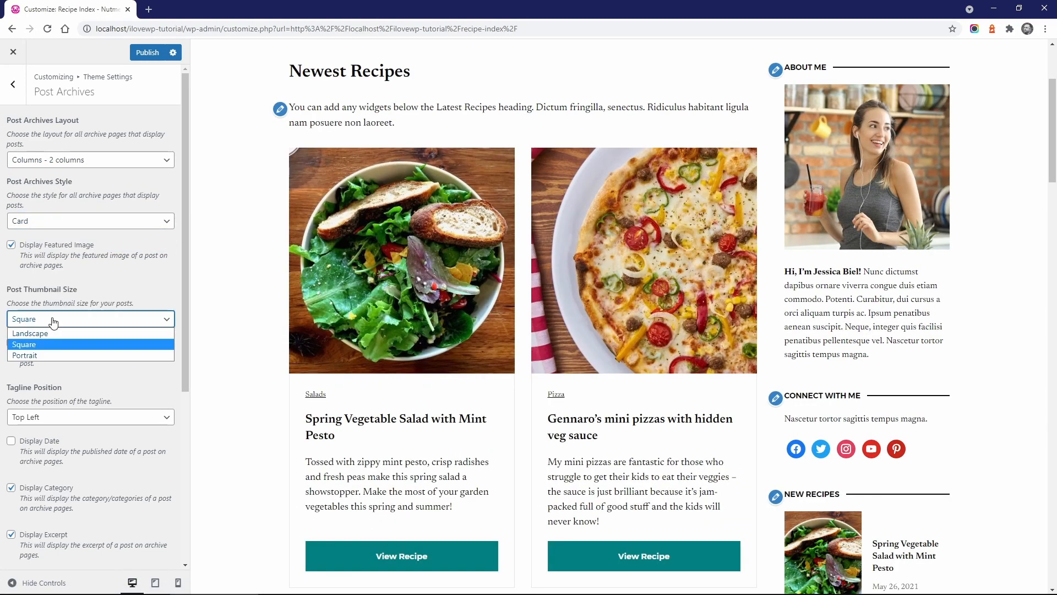
{"action": "left_click", "coordinate": [47, 355]}
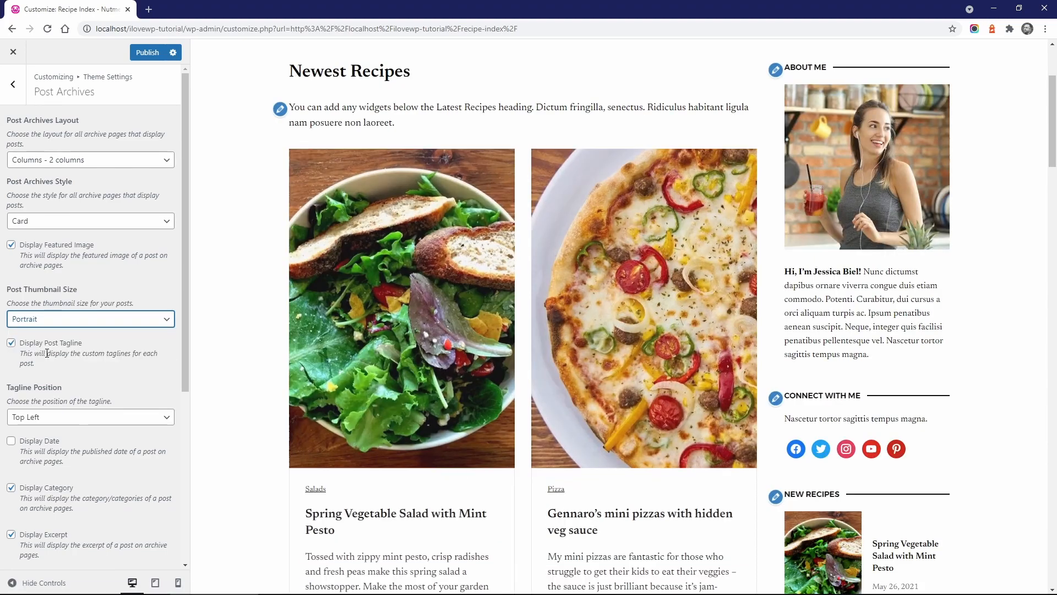
{"action": "left_click", "coordinate": [53, 319]}
{"action": "left_click", "coordinate": [40, 332]}
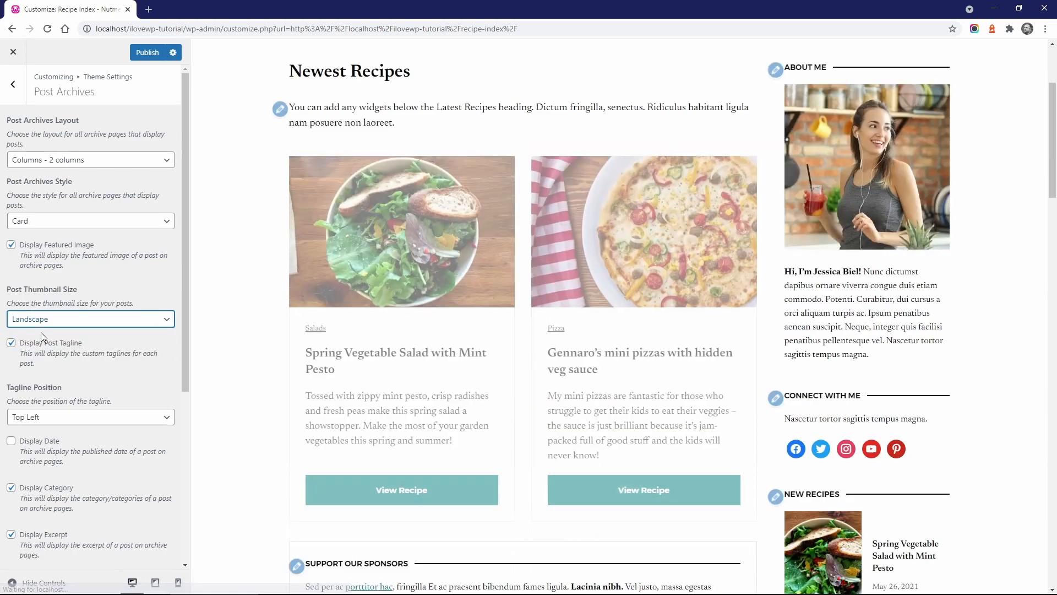
{"action": "left_click", "coordinate": [48, 319]}
{"action": "left_click", "coordinate": [37, 343]}
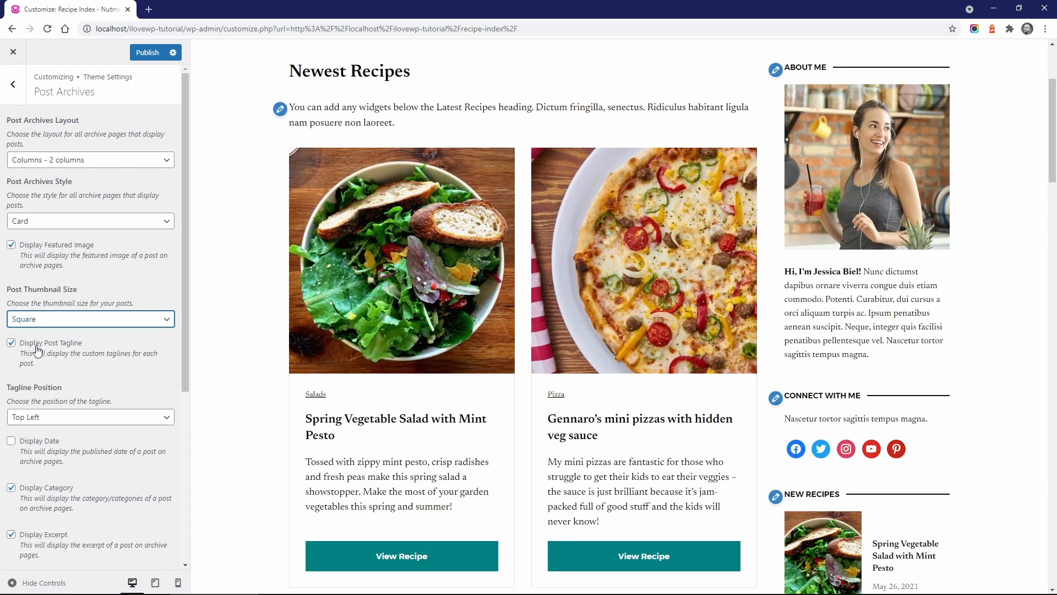
Try showing the date, the author and the date after the author on archive posts, and turn the date and author off again
{"action": "scroll", "coordinate": [117, 344], "scroll_direction": "down", "scroll_amount": 5}
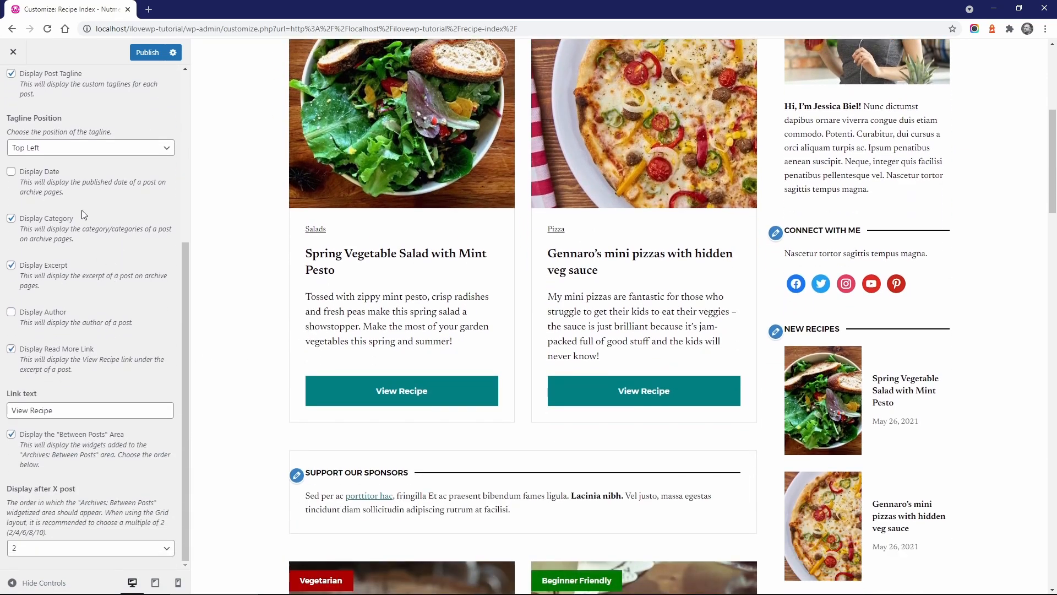
{"action": "left_click", "coordinate": [40, 175]}
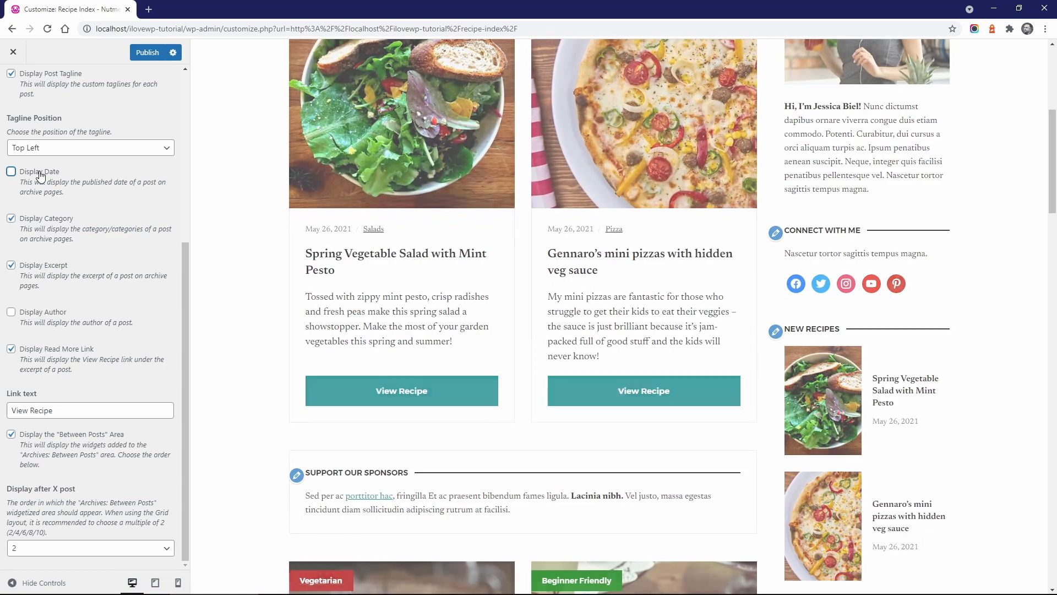
{"action": "left_click", "coordinate": [34, 315]}
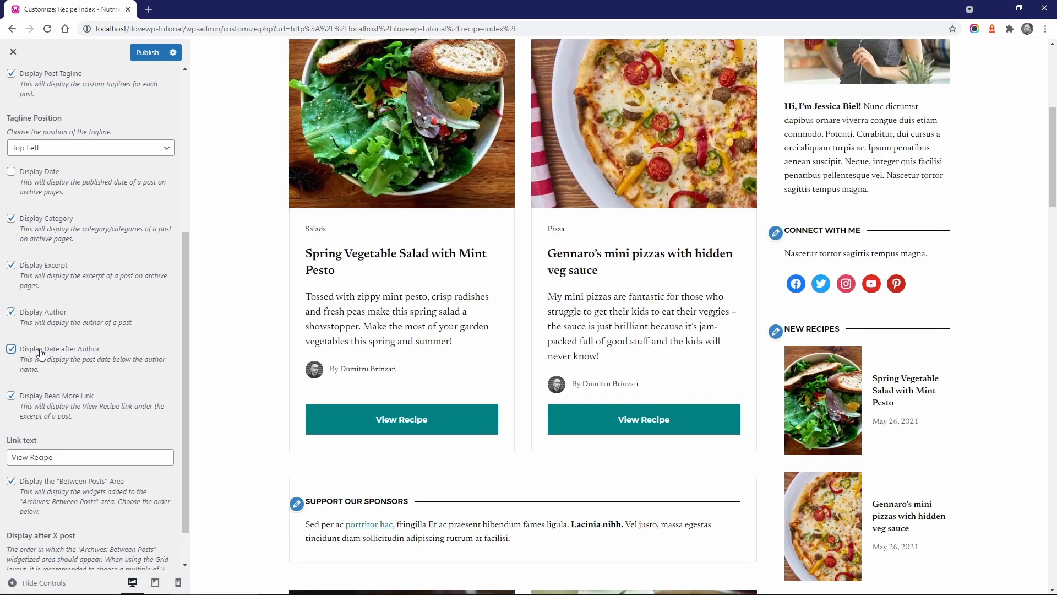
{"action": "left_click", "coordinate": [41, 353]}
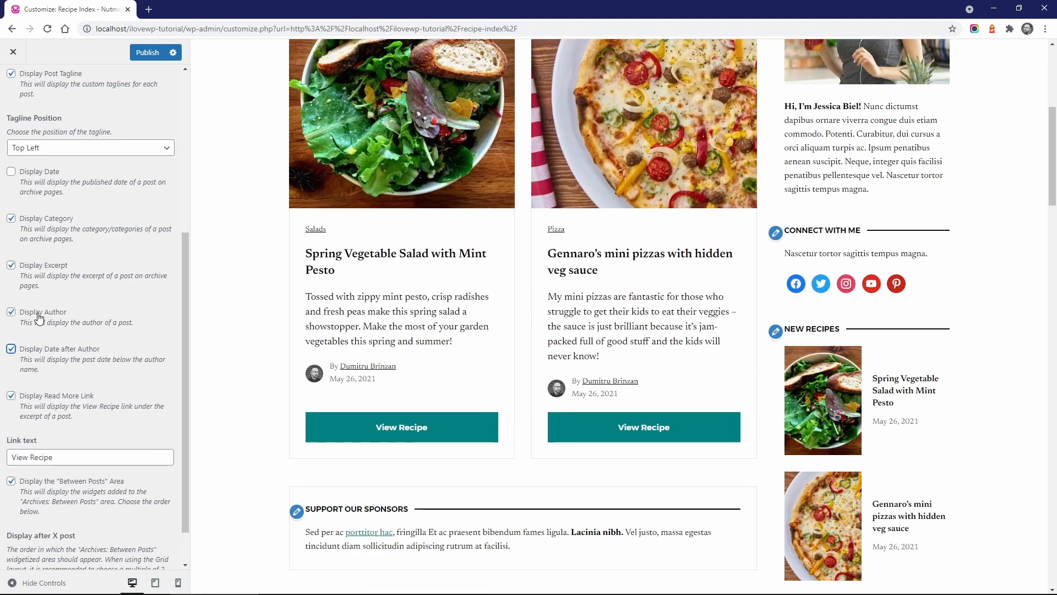
{"action": "left_click", "coordinate": [38, 315]}
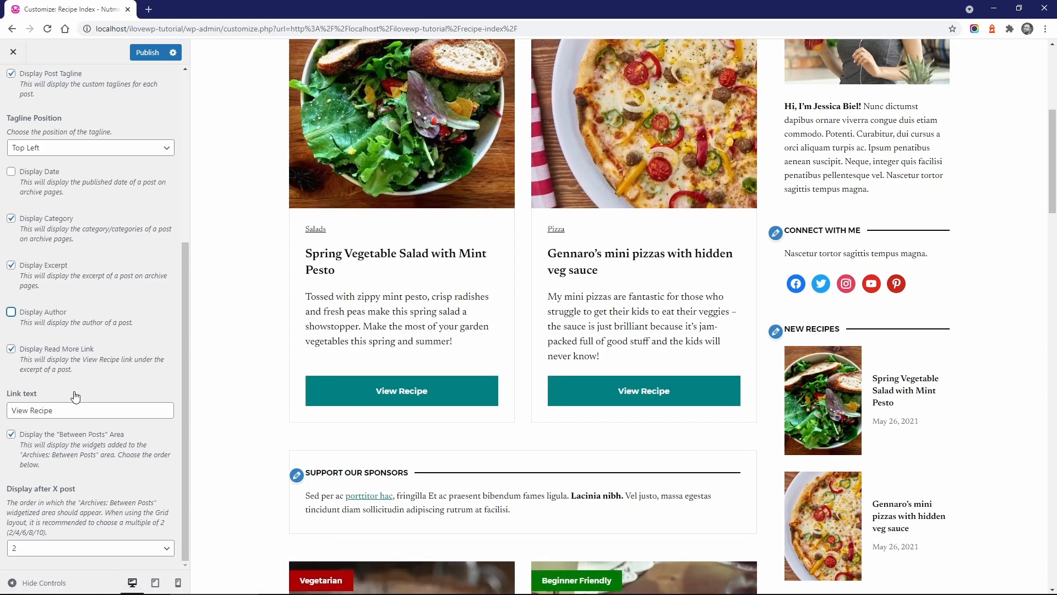
Try hiding the "Between Posts" area on archive pages and turn it back on
{"action": "scroll", "coordinate": [243, 394], "scroll_direction": "down", "scroll_amount": 4}
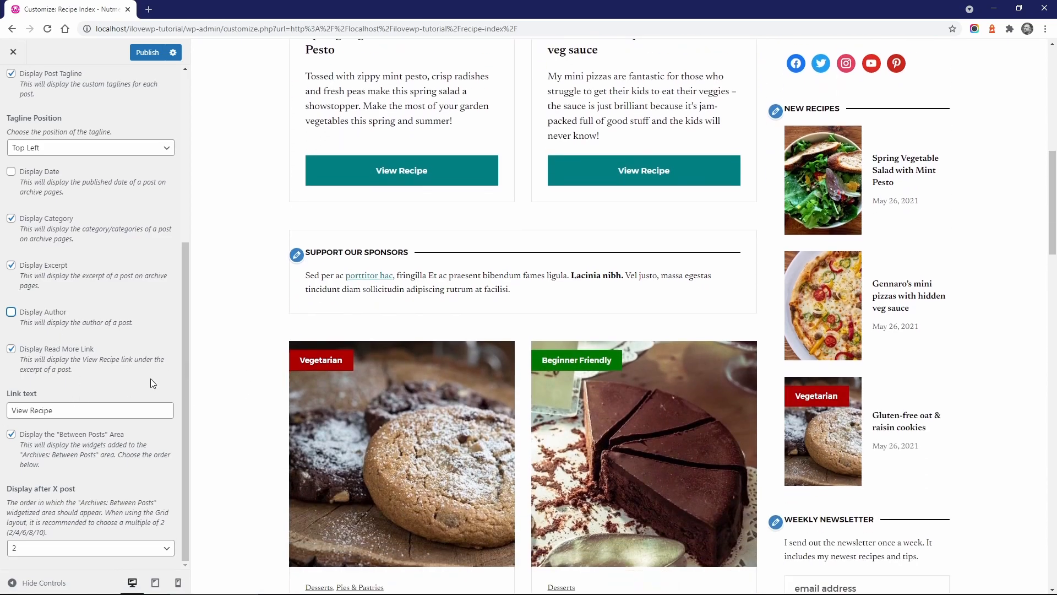
{"action": "left_click", "coordinate": [66, 437]}
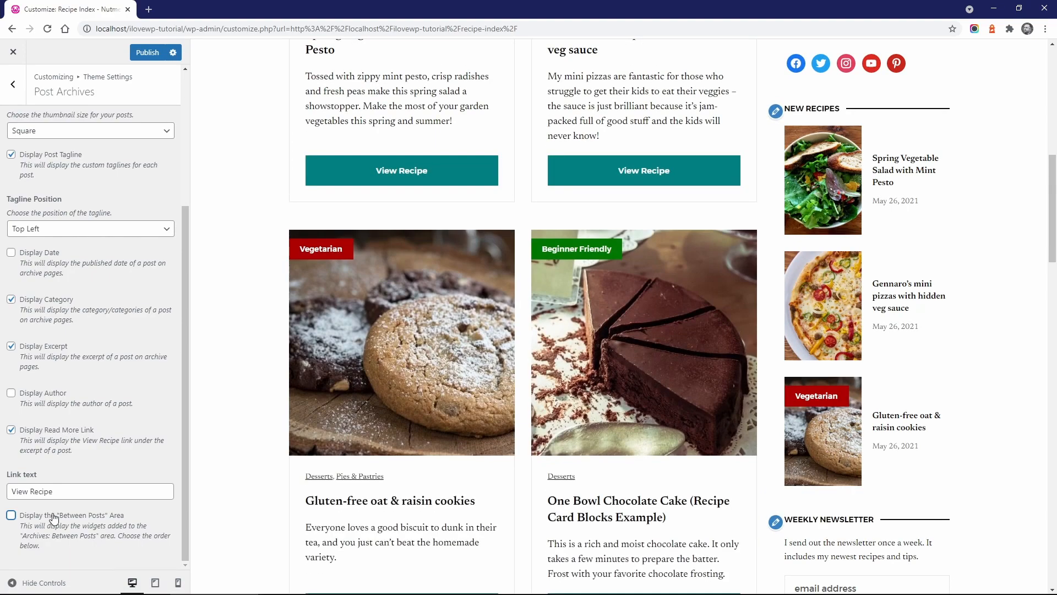
{"action": "scroll", "coordinate": [54, 514], "scroll_direction": "down", "scroll_amount": 2}
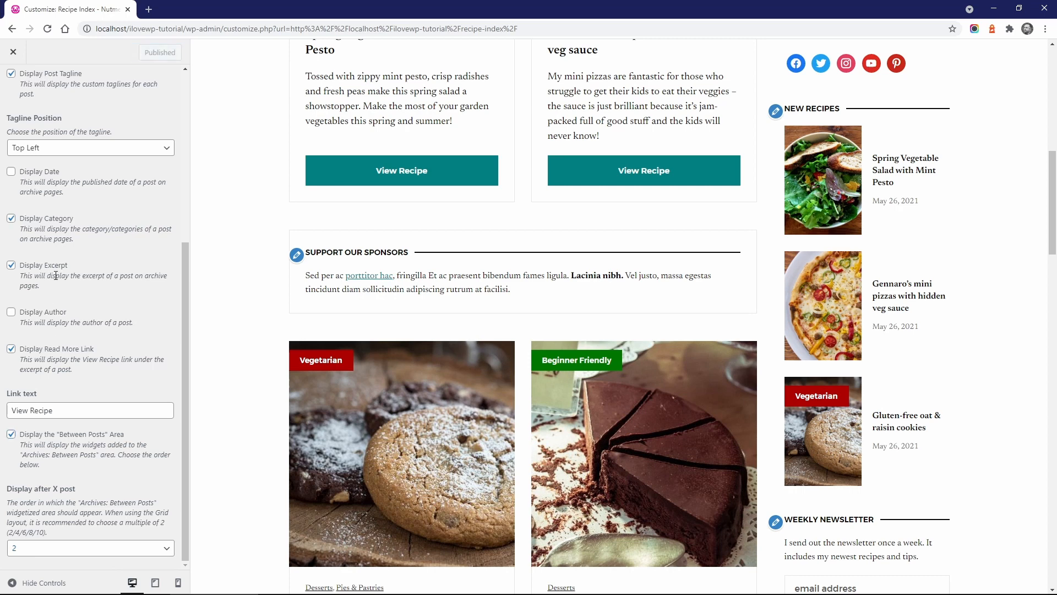
Leave the Post Archives settings and open the Archives: Between Posts widget area
{"action": "scroll", "coordinate": [61, 214], "scroll_direction": "up", "scroll_amount": 5}
{"action": "left_click", "coordinate": [14, 98]}
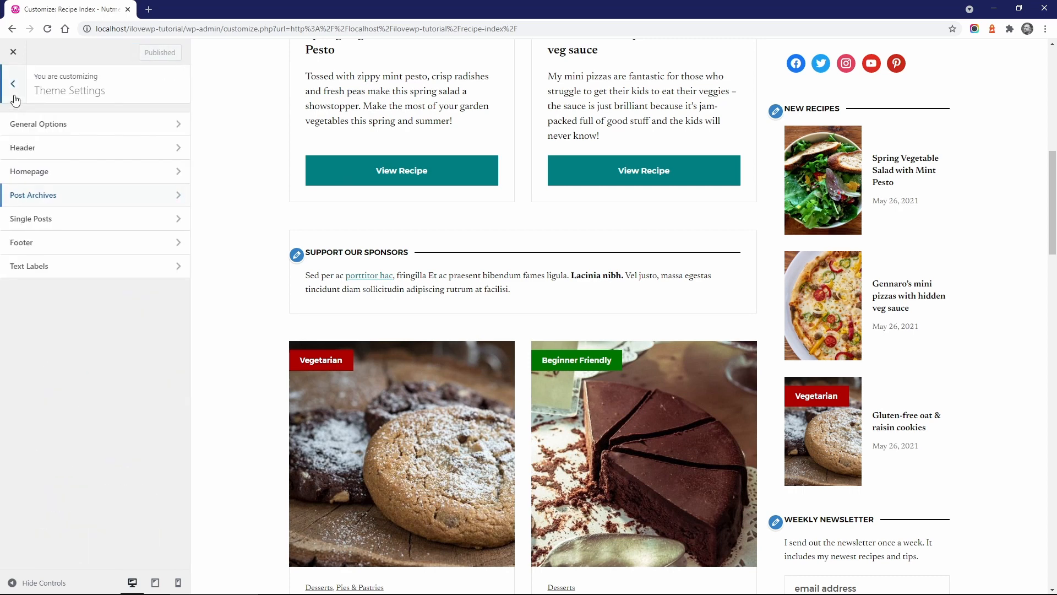
{"action": "left_click", "coordinate": [14, 98]}
{"action": "left_click", "coordinate": [24, 384]}
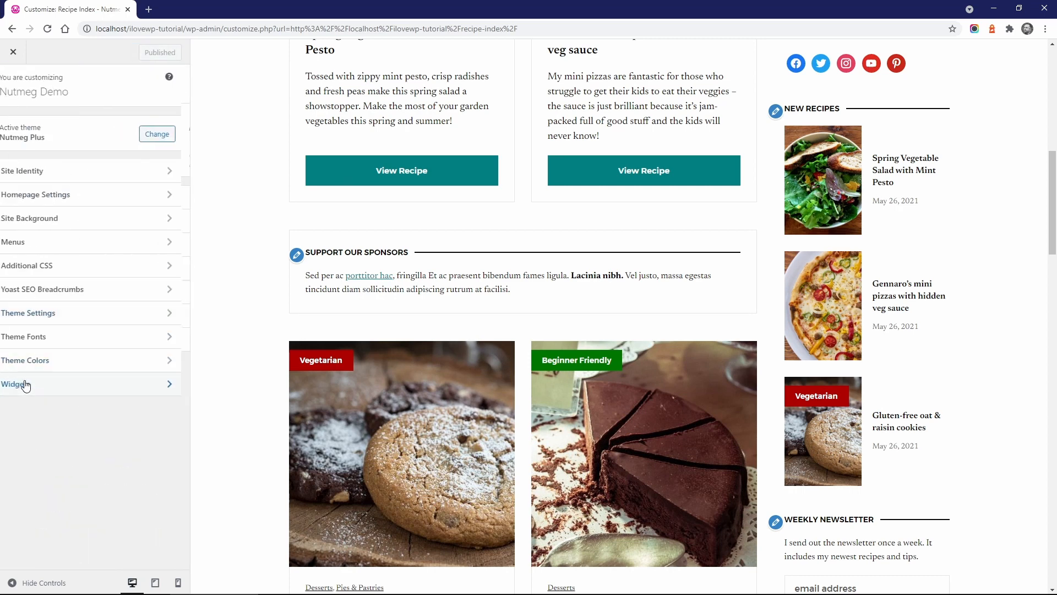
{"action": "left_click", "coordinate": [69, 245]}
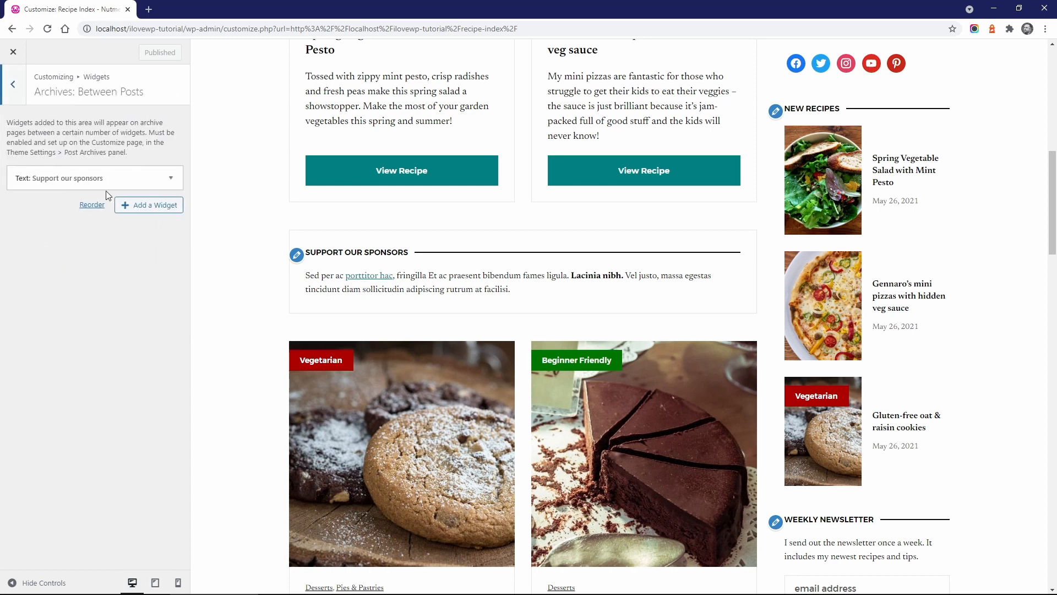
Try adding "- New" to the title of the "Support our sponsors" text widget and remove the addition again
{"action": "left_click", "coordinate": [108, 179]}
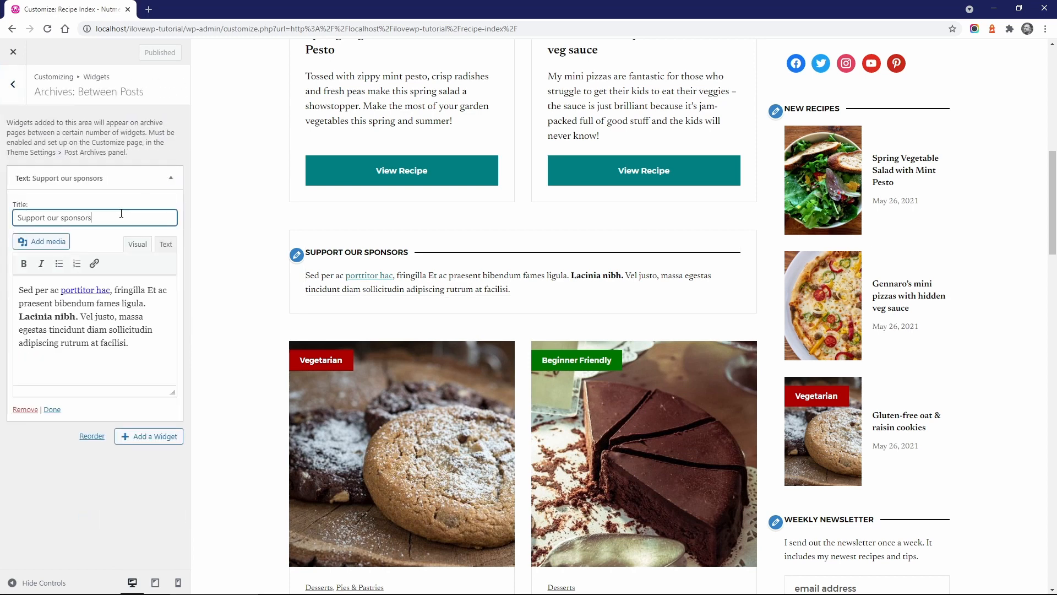
{"action": "type", "text": "- New"}
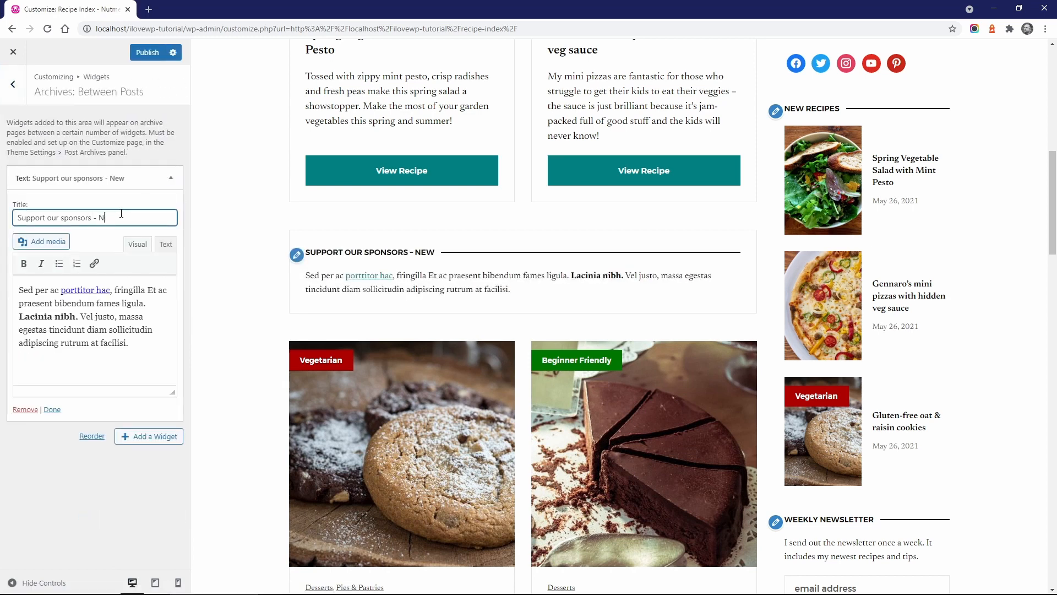
{"action": "key", "text": "BackSpace"}
{"action": "key", "text": "BackSpace"}
{"action": "key", "text": "BackSpace"}
{"action": "key", "text": "BackSpace"}
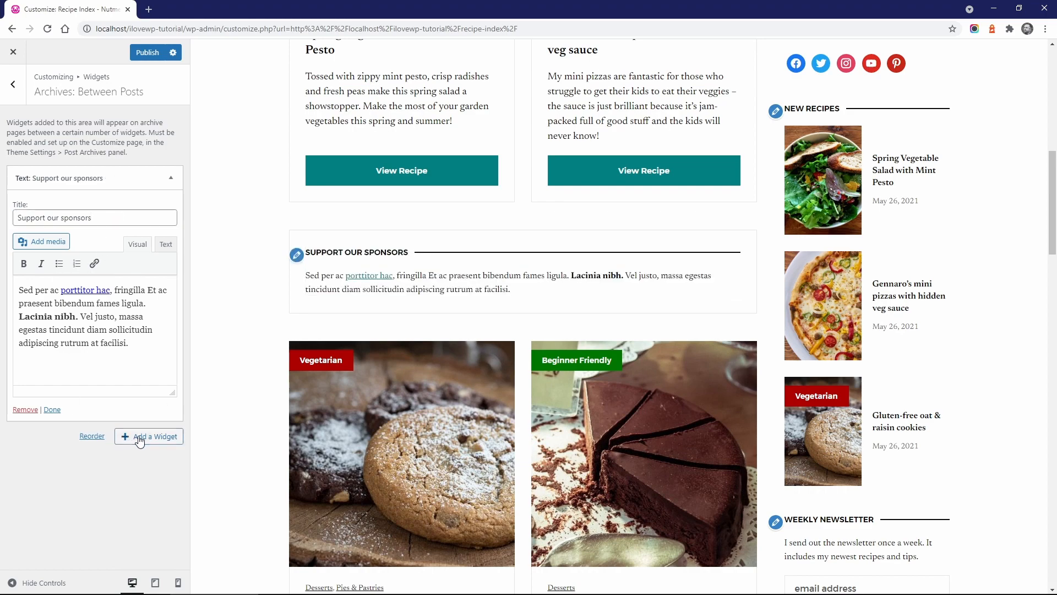
Browse the widgets that can be added to the Archives: Between Posts area
{"action": "left_click", "coordinate": [139, 439]}
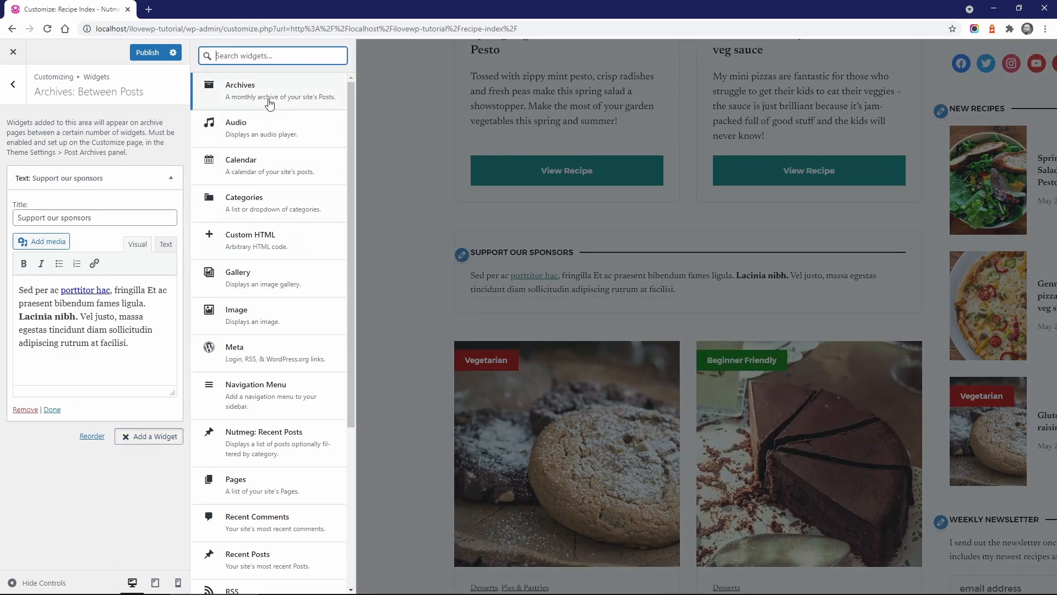
{"action": "scroll", "coordinate": [262, 249], "scroll_direction": "down", "scroll_amount": 4}
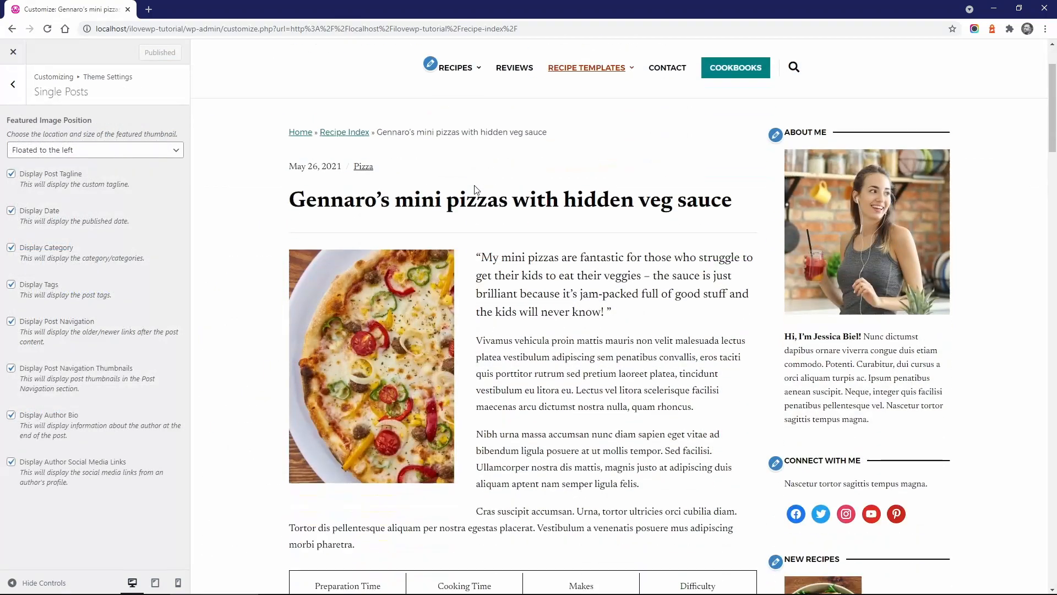
In the Single Posts settings, try the Full Width, Floated to the right and Hidden featured image positions and return to Floated to the left
{"action": "scroll", "coordinate": [473, 190], "scroll_direction": "down", "scroll_amount": 3}
{"action": "scroll", "coordinate": [263, 197], "scroll_direction": "up", "scroll_amount": 1}
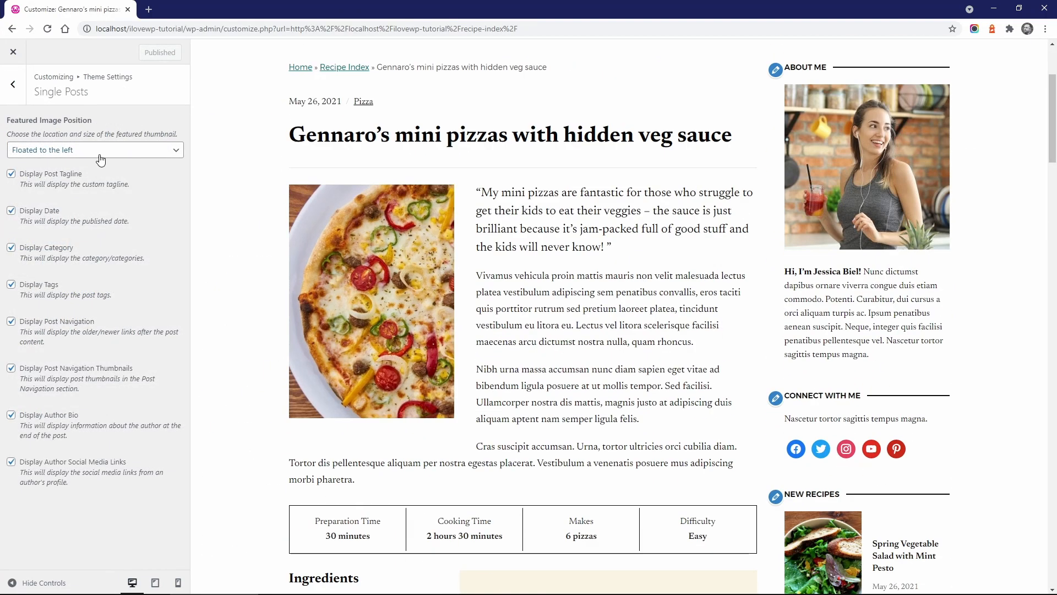
{"action": "left_click", "coordinate": [100, 152]}
{"action": "left_click", "coordinate": [47, 172]}
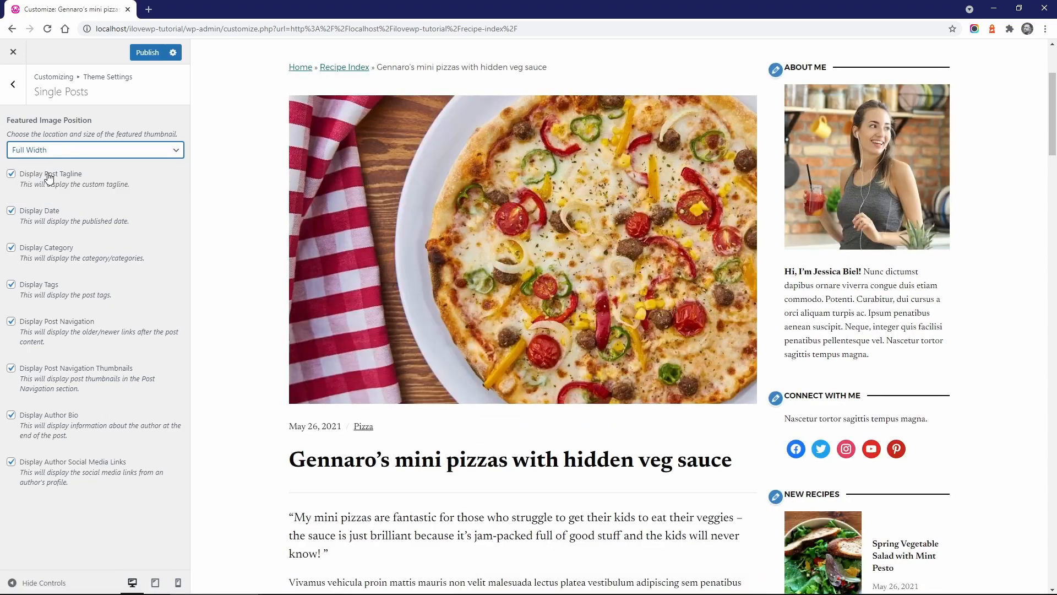
{"action": "left_click", "coordinate": [52, 154]}
{"action": "left_click", "coordinate": [45, 197]}
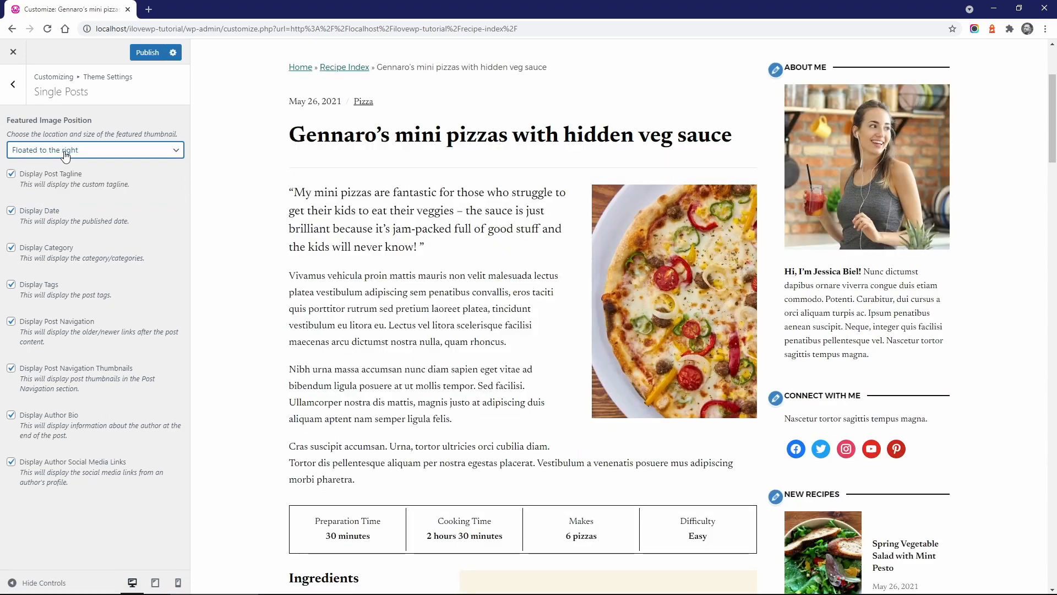
{"action": "left_click", "coordinate": [65, 154]}
{"action": "left_click", "coordinate": [58, 164]}
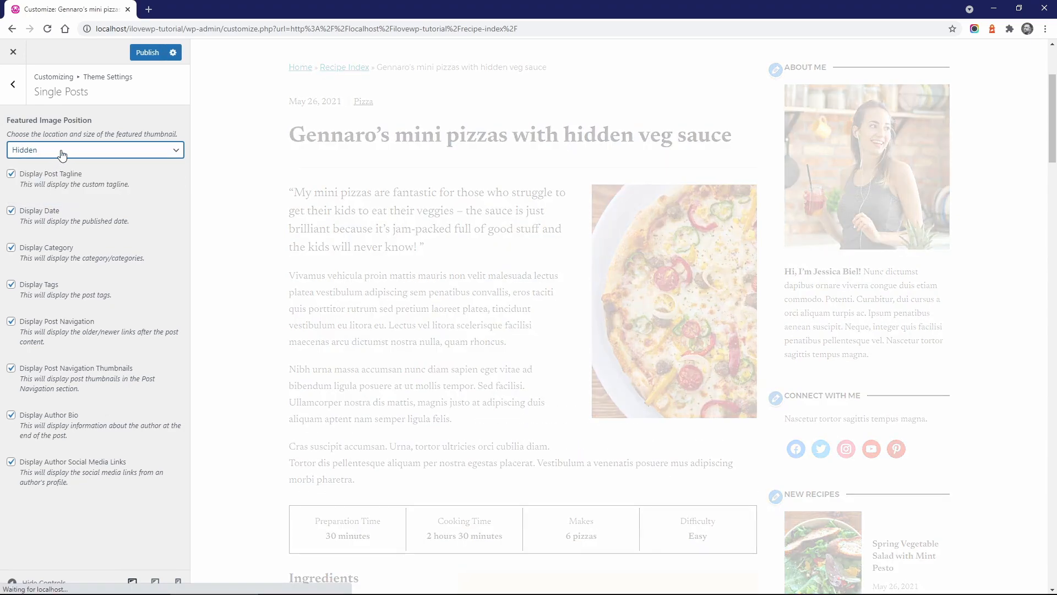
{"action": "left_click", "coordinate": [57, 149]}
{"action": "left_click", "coordinate": [50, 186]}
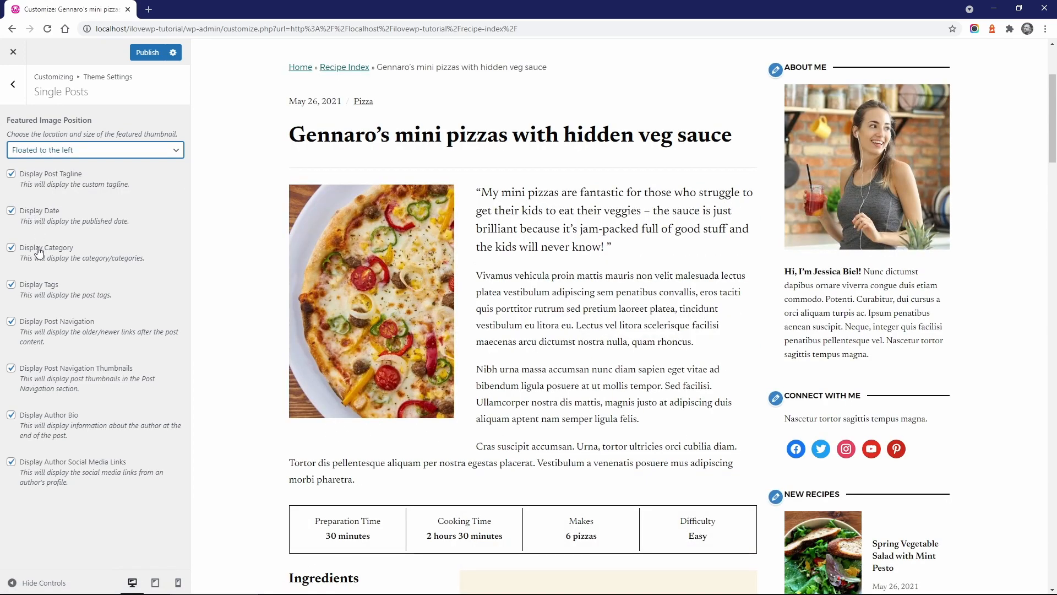
Review the single post down to its author bio, tags and post navigation, and leave the Single Posts settings
{"action": "scroll", "coordinate": [487, 349], "scroll_direction": "down", "scroll_amount": 20}
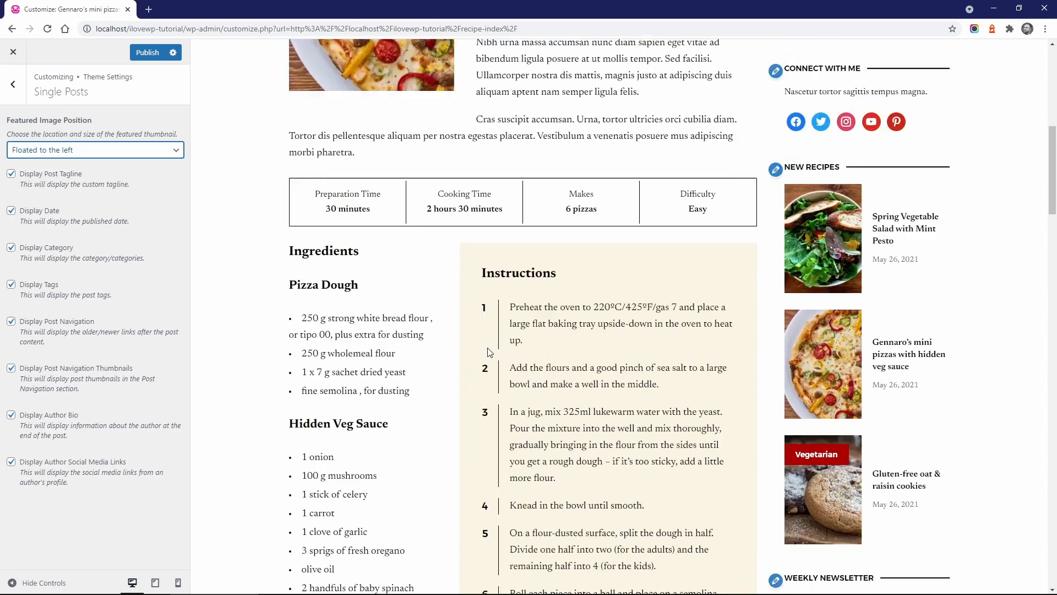
{"action": "scroll", "coordinate": [486, 347], "scroll_direction": "down", "scroll_amount": 2}
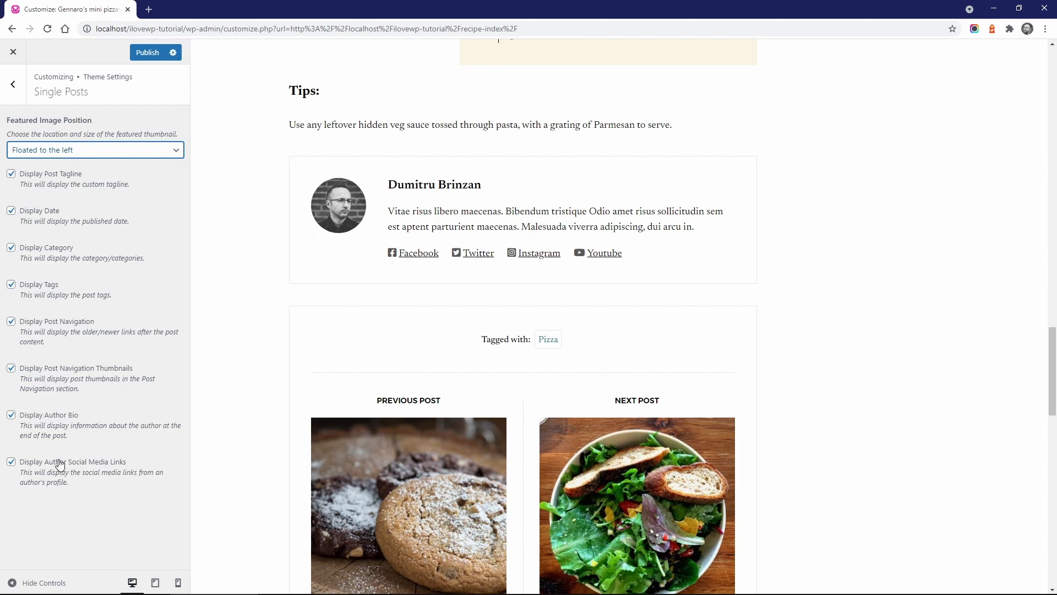
{"action": "left_click", "coordinate": [13, 86]}
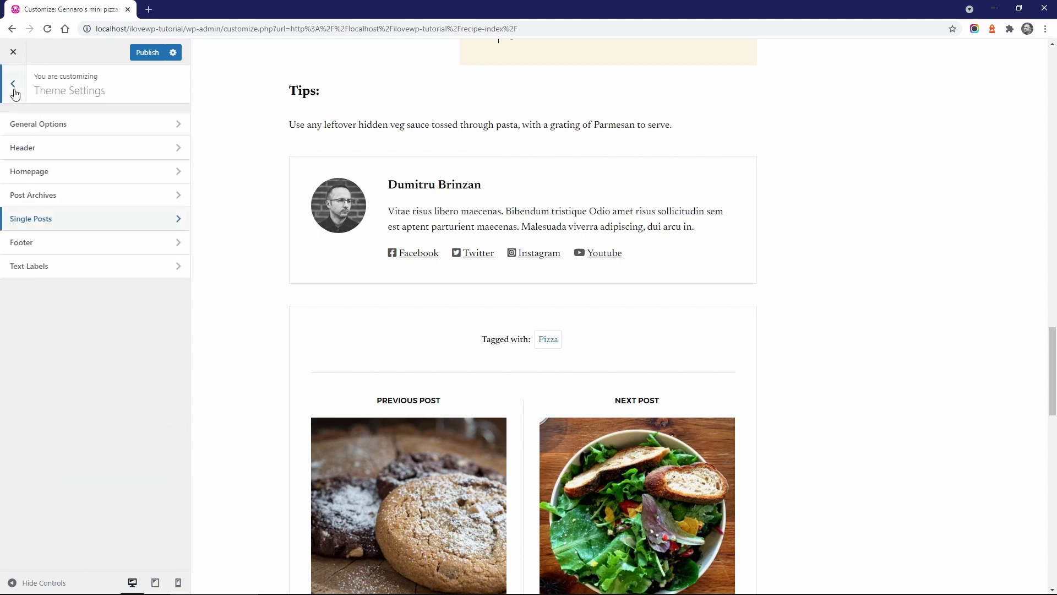
In the Footer settings, try 2 Columns for the widgetized footer and restore 3 Columns
{"action": "left_click", "coordinate": [29, 237]}
{"action": "scroll", "coordinate": [309, 328], "scroll_direction": "down", "scroll_amount": 15}
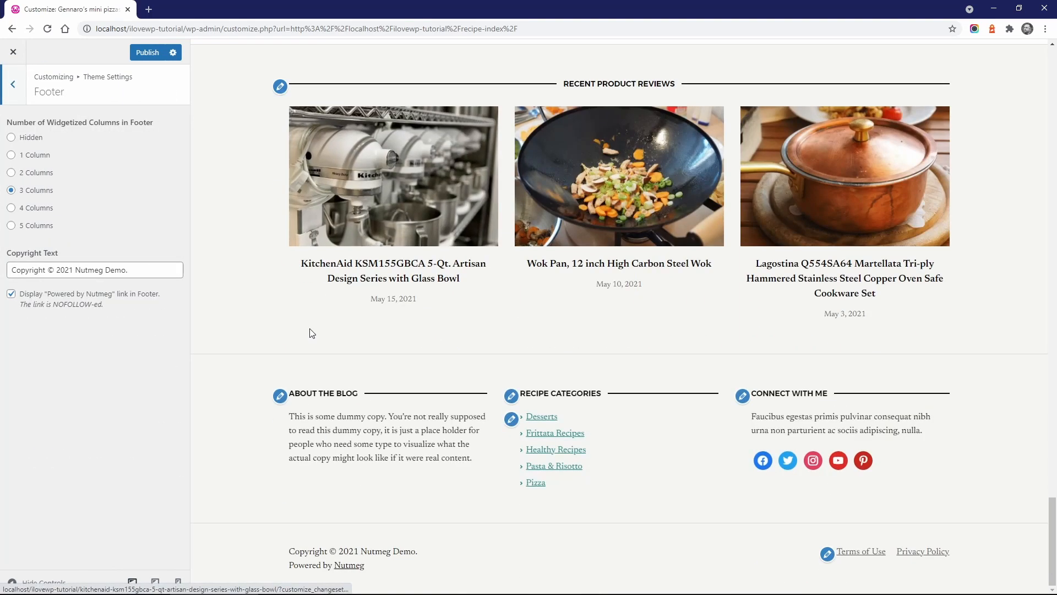
{"action": "left_click", "coordinate": [39, 173]}
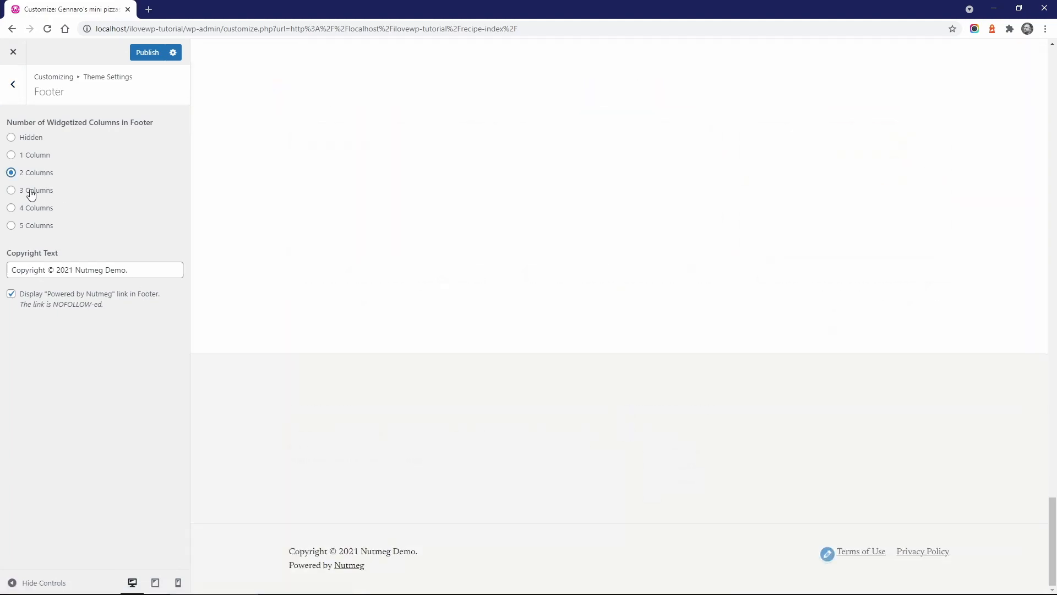
{"action": "left_click", "coordinate": [32, 191]}
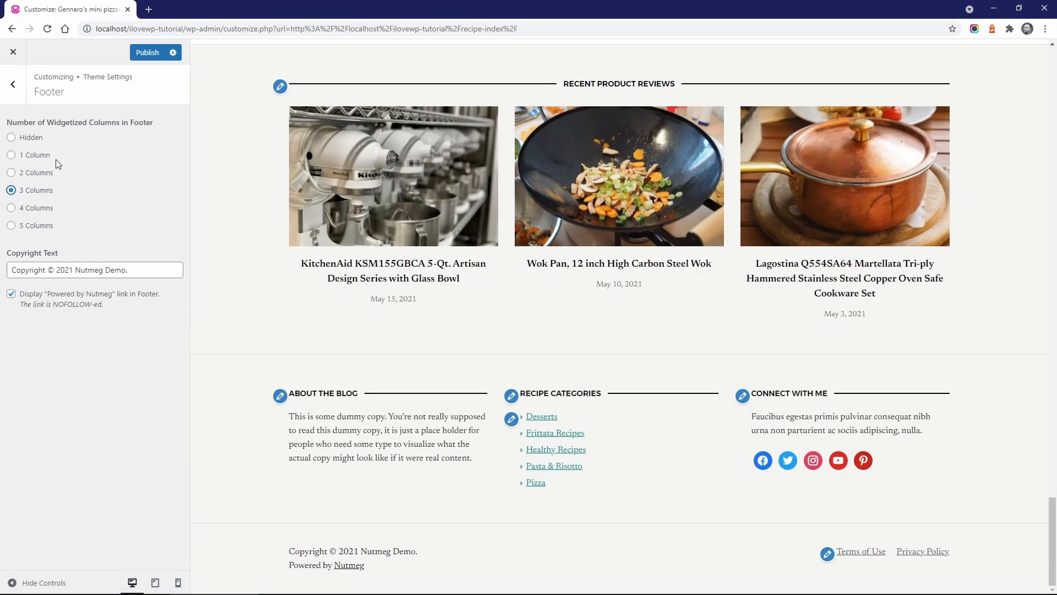
Open the Posts: After Content widget area and view the contents of its "Add Widgets After Post Content" text widget
{"action": "scroll", "coordinate": [259, 207], "scroll_direction": "up", "scroll_amount": 12}
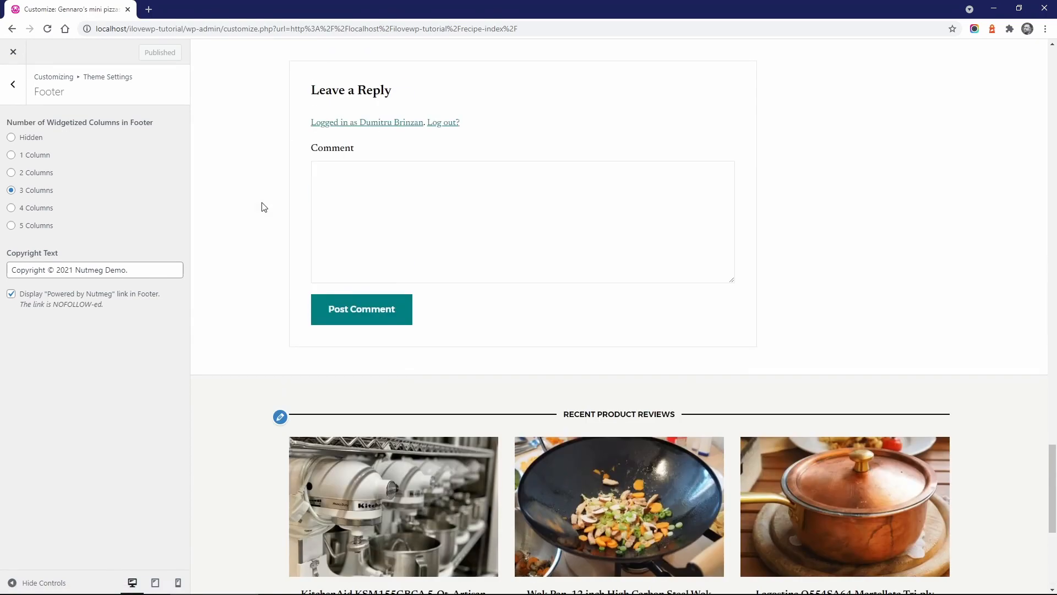
{"action": "left_click", "coordinate": [13, 95]}
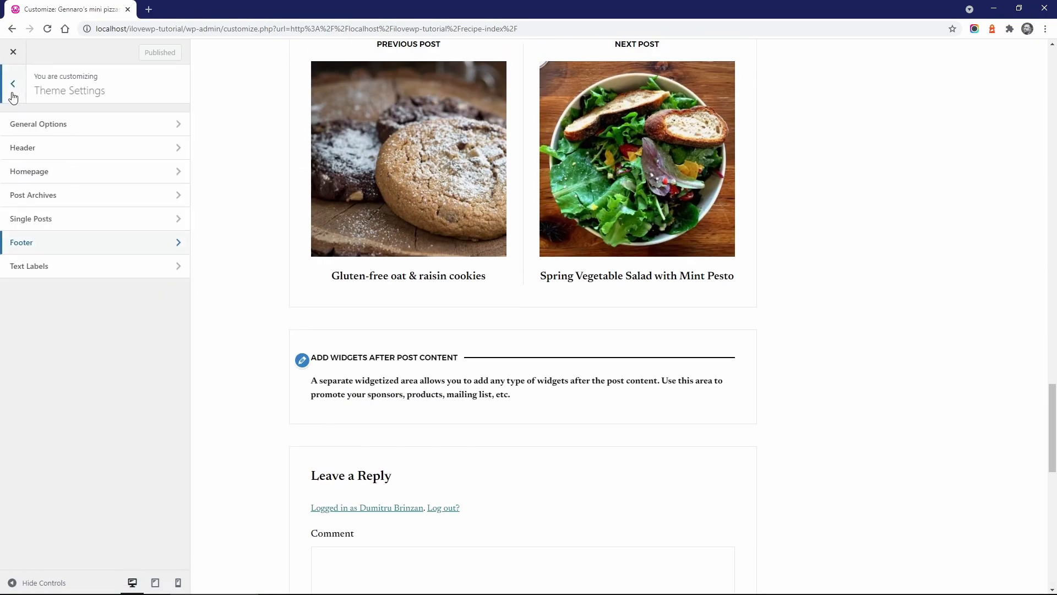
{"action": "left_click", "coordinate": [13, 94]}
{"action": "left_click", "coordinate": [49, 387]}
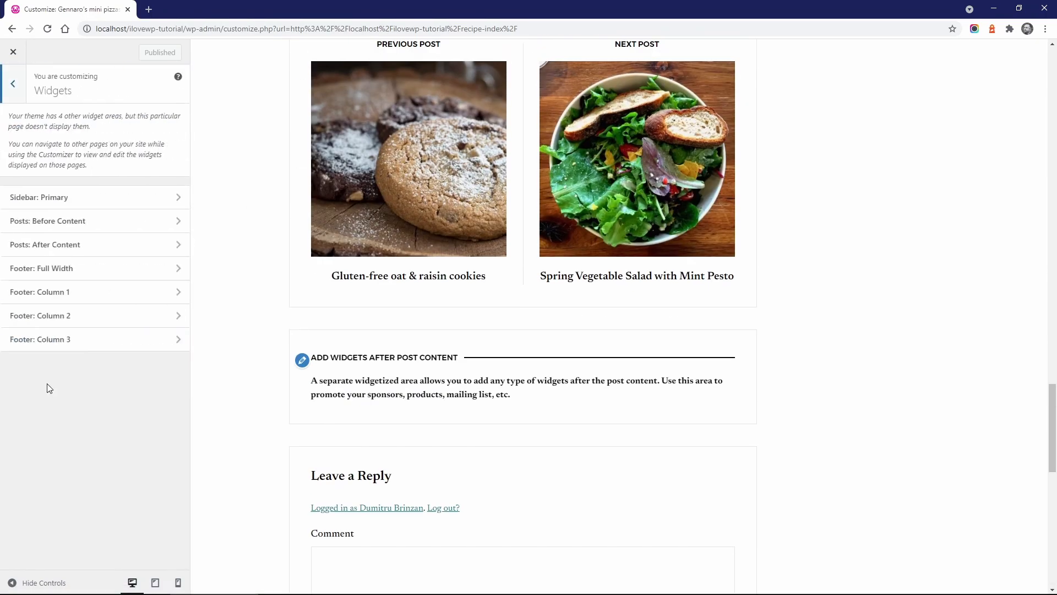
{"action": "left_click", "coordinate": [64, 246]}
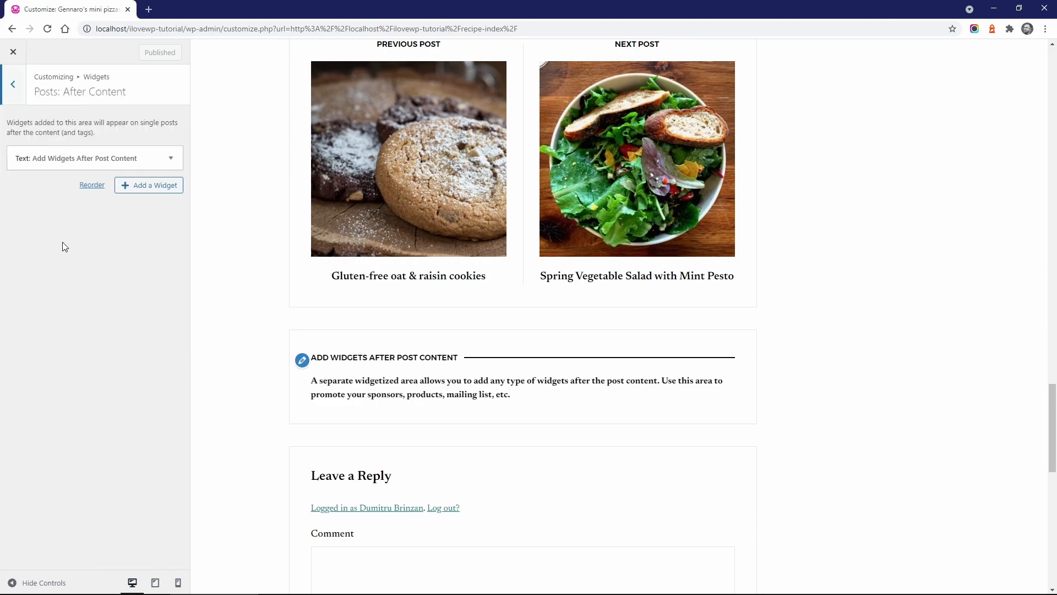
{"action": "left_click", "coordinate": [112, 165]}
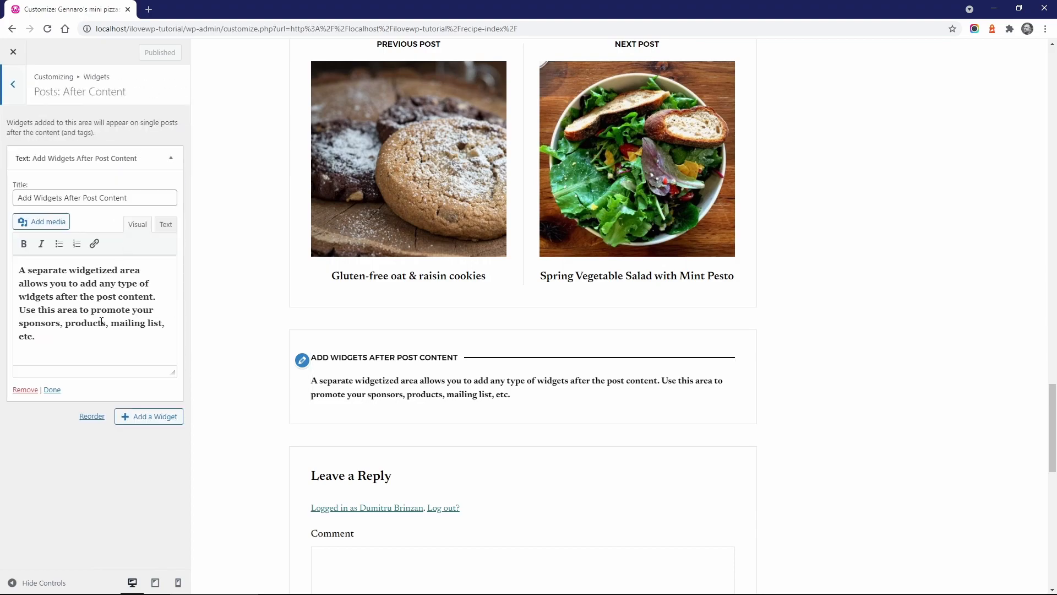
{"action": "left_click", "coordinate": [175, 159]}
{"action": "scroll", "coordinate": [262, 250], "scroll_direction": "up", "scroll_amount": 15}
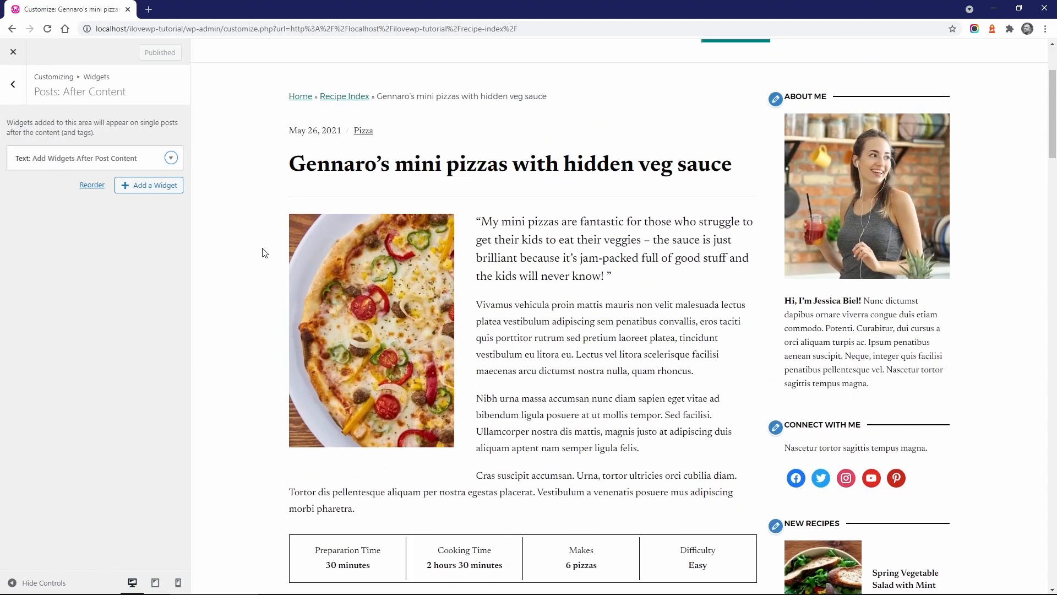
Try adding a Text widget titled "Affiliate disclaimer" with pasted placeholder text to the Posts: Before Content area
{"action": "left_click", "coordinate": [13, 88]}
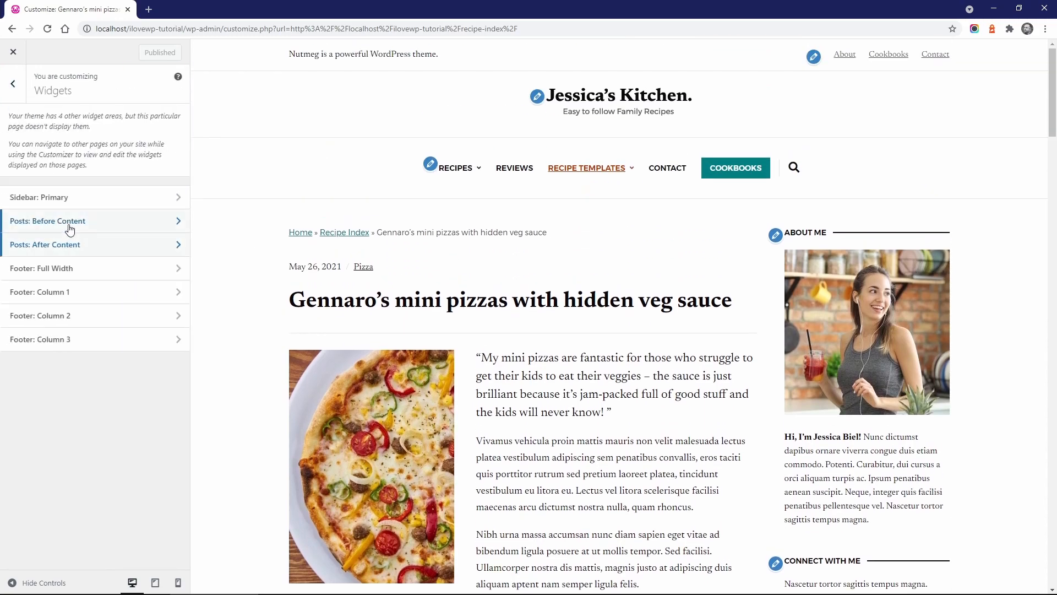
{"action": "left_click", "coordinate": [70, 223]}
{"action": "left_click", "coordinate": [149, 155]}
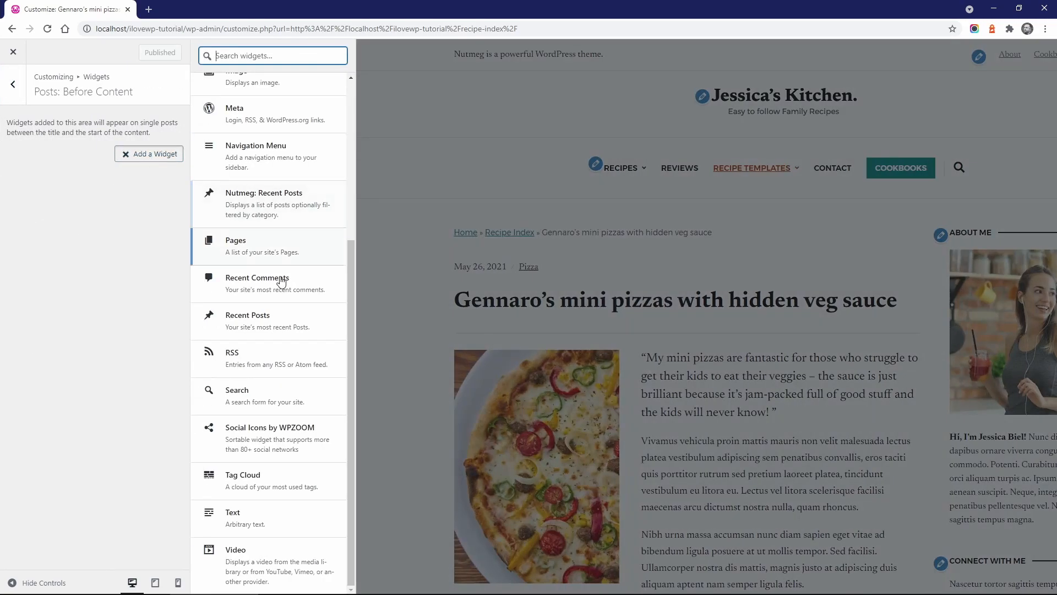
{"action": "left_click", "coordinate": [254, 516]}
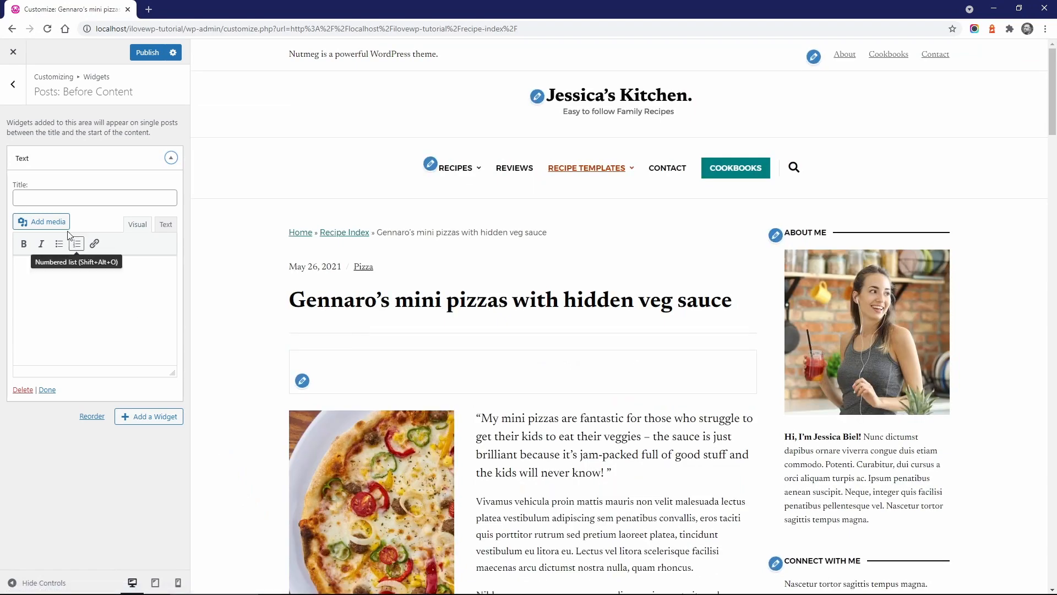
{"action": "left_click", "coordinate": [51, 199]}
{"action": "type", "text": "Affiliate disclaimer"}
{"action": "left_click", "coordinate": [64, 272]}
{"action": "key", "text": "ctrl+v"}
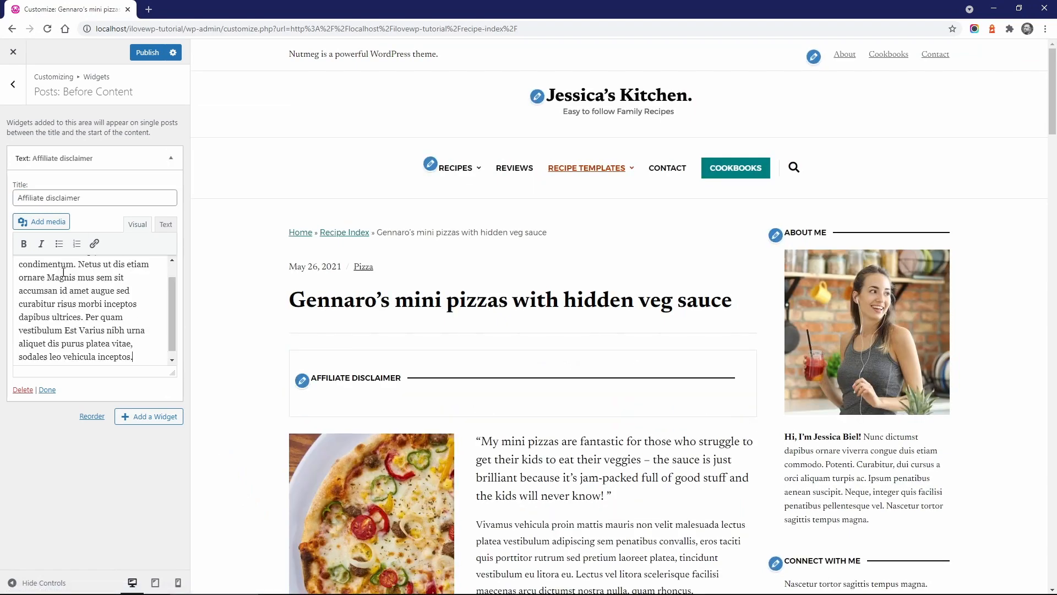
{"action": "left_click", "coordinate": [148, 52]}
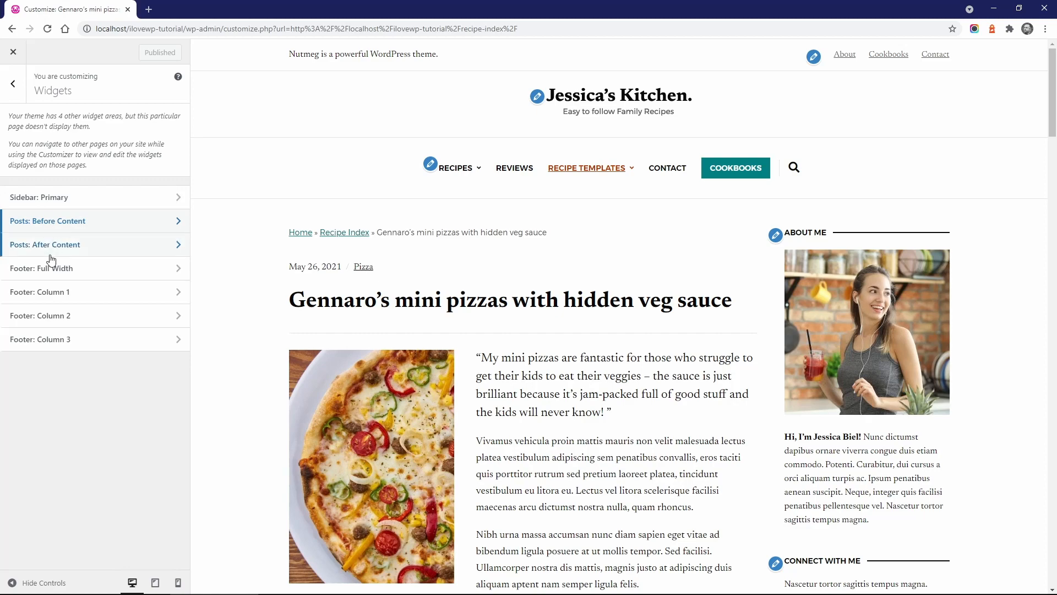
Open the Footer: Full Width widget area and view its recent posts section in the page preview
{"action": "left_click", "coordinate": [51, 272]}
{"action": "scroll", "coordinate": [521, 395], "scroll_direction": "down", "scroll_amount": 20}
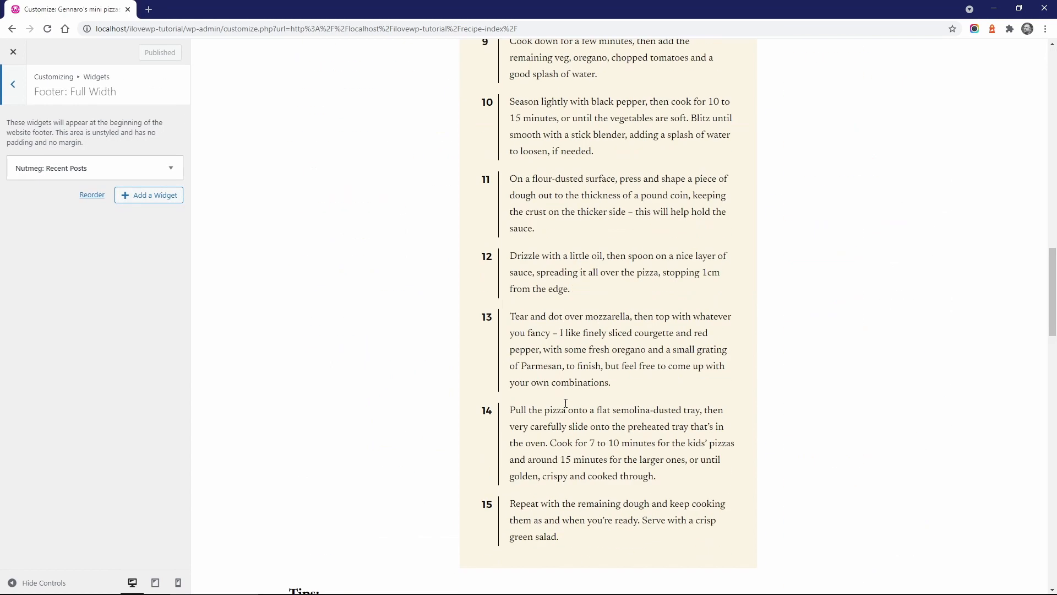
{"action": "scroll", "coordinate": [567, 408], "scroll_direction": "up", "scroll_amount": 1}
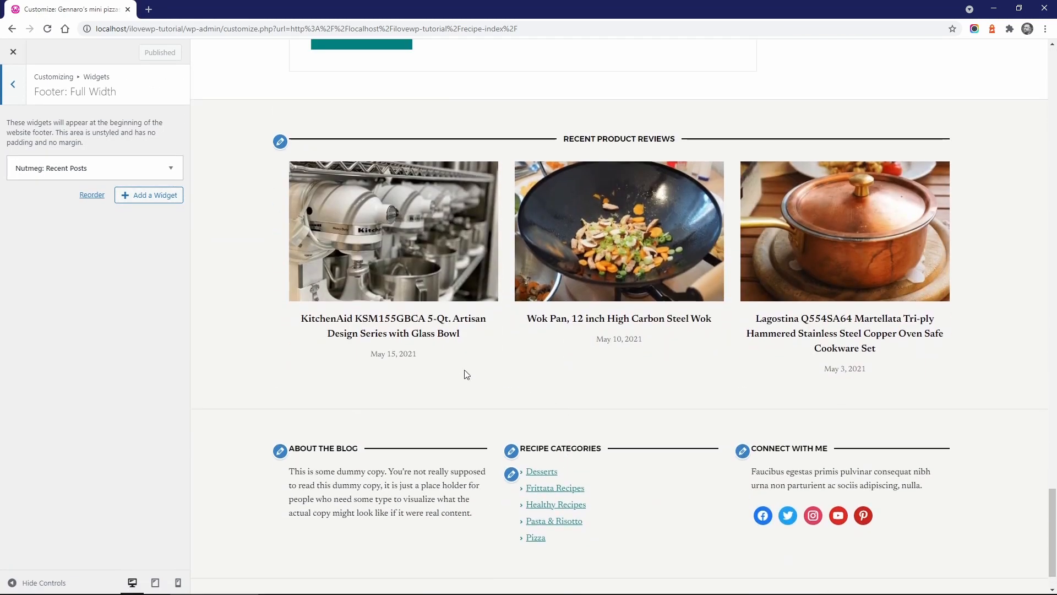
In the footer's Recent Product Reviews widget, set the posts category to Recipes and the number of posts to display to 4
{"action": "left_click", "coordinate": [170, 168]}
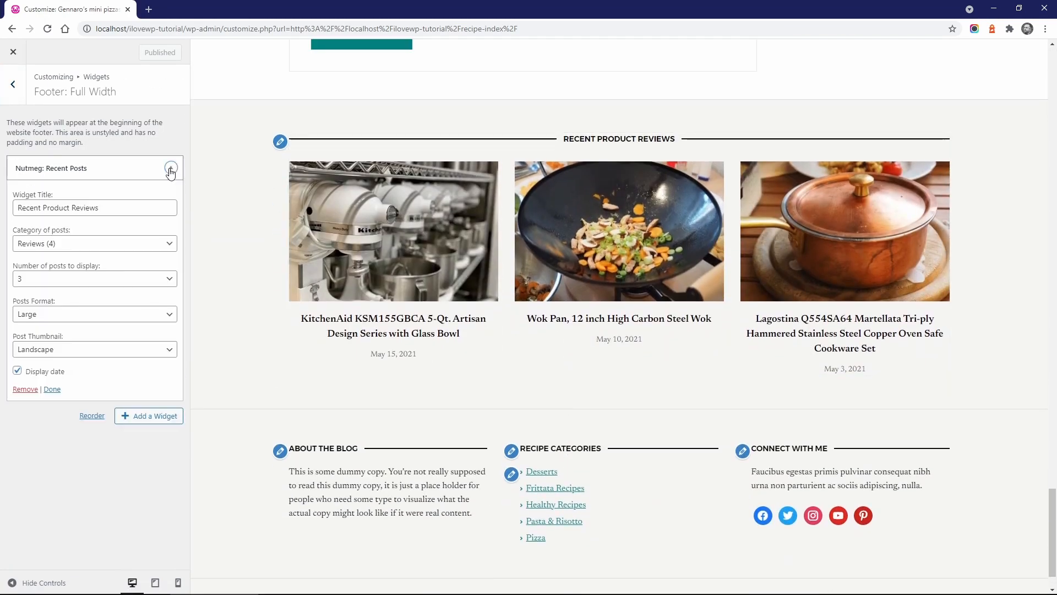
{"action": "left_click", "coordinate": [108, 244]}
{"action": "left_click", "coordinate": [53, 357]}
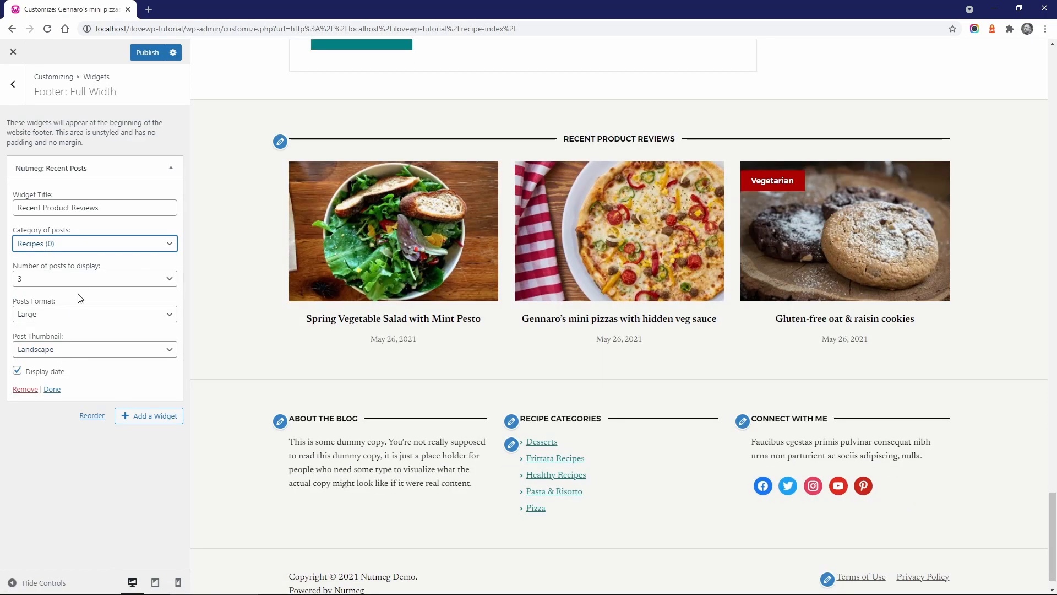
{"action": "left_click", "coordinate": [77, 278]}
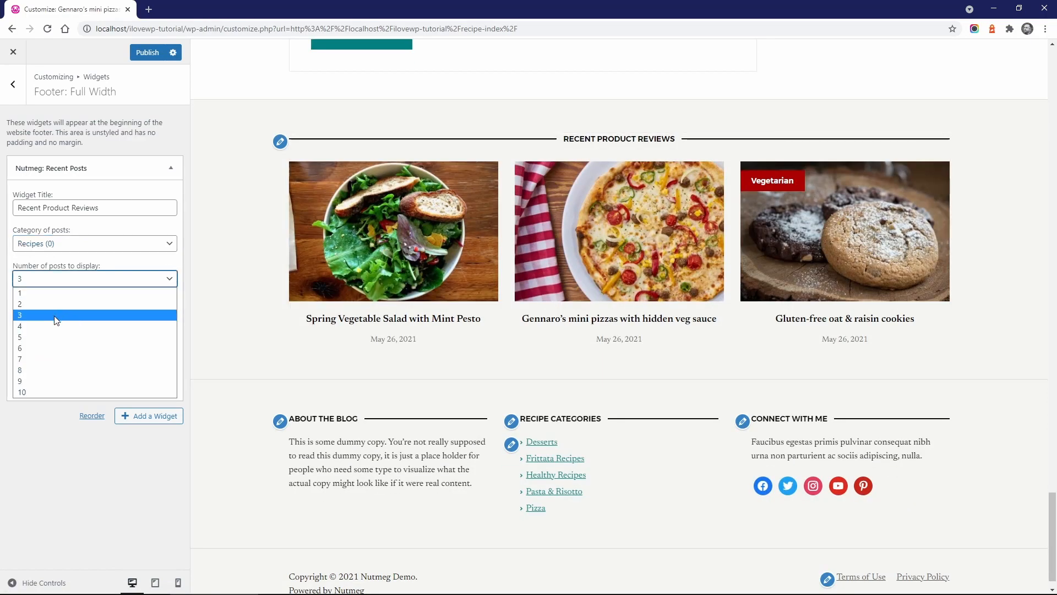
{"action": "left_click", "coordinate": [53, 321]}
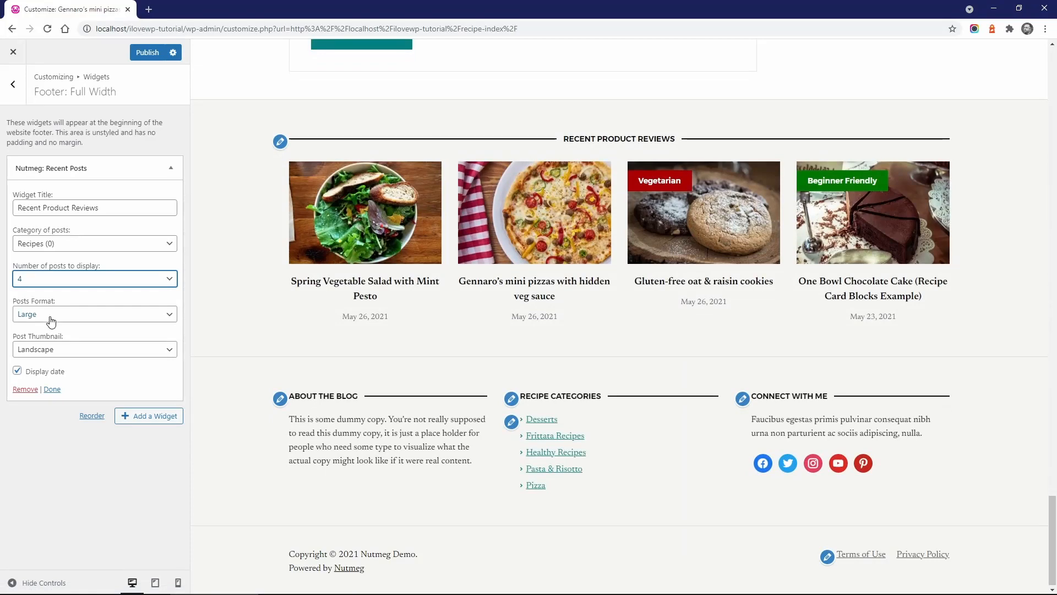
Keep the footer widget's posts format at Large, set its post thumbnail to Square and disable the date display
{"action": "left_click", "coordinate": [51, 321]}
{"action": "left_click", "coordinate": [47, 337]}
{"action": "left_click", "coordinate": [48, 349]}
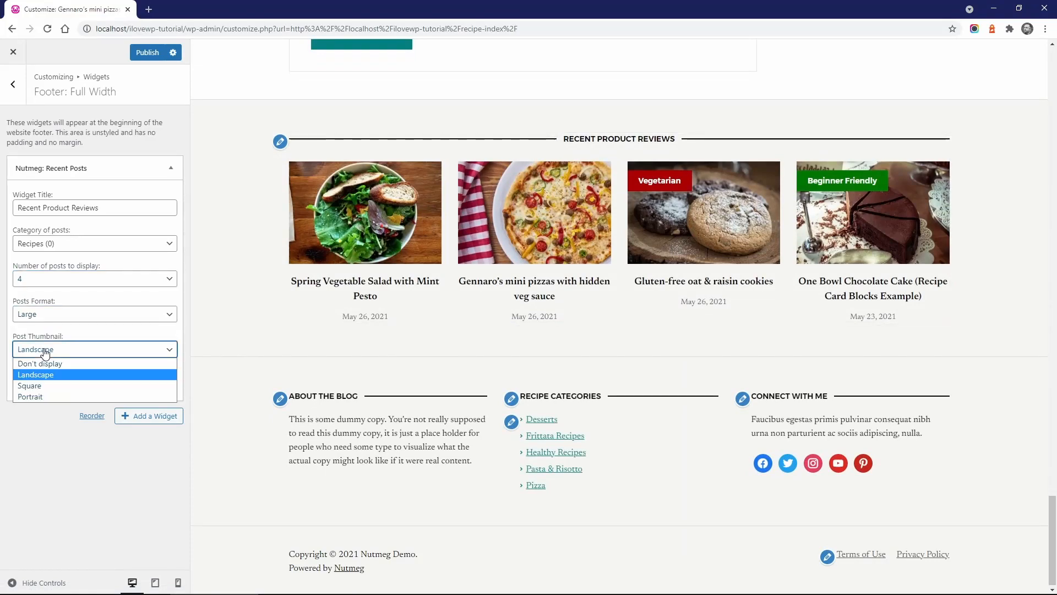
{"action": "left_click", "coordinate": [33, 387]}
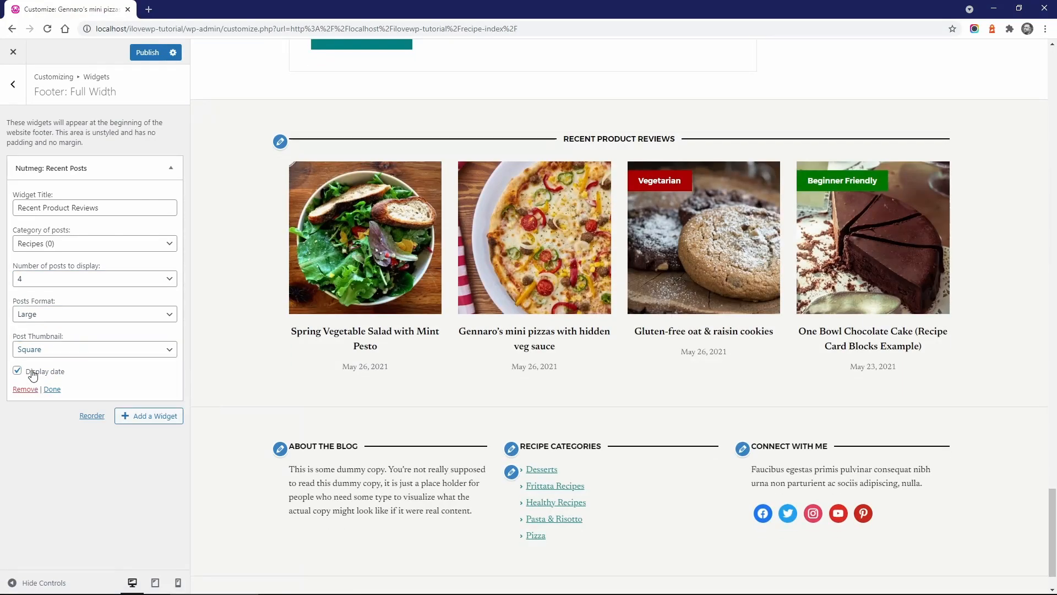
{"action": "left_click", "coordinate": [33, 374]}
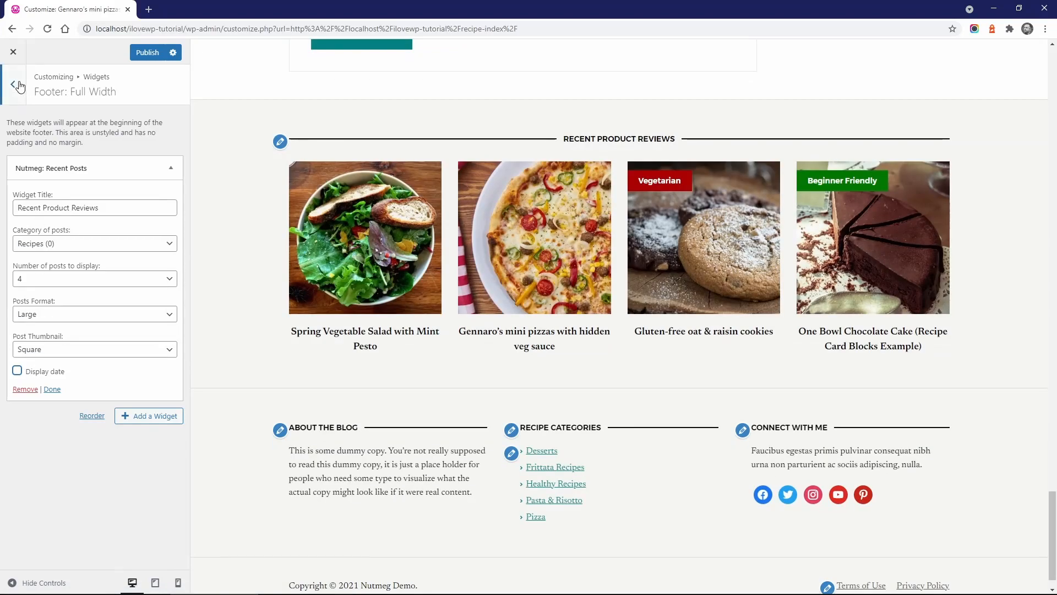
In the Sidebar: Primary New Recipes widget, try the Large posts format, restore Compact and try the Square post thumbnail
{"action": "left_click", "coordinate": [14, 85]}
{"action": "scroll", "coordinate": [578, 312], "scroll_direction": "up", "scroll_amount": 15}
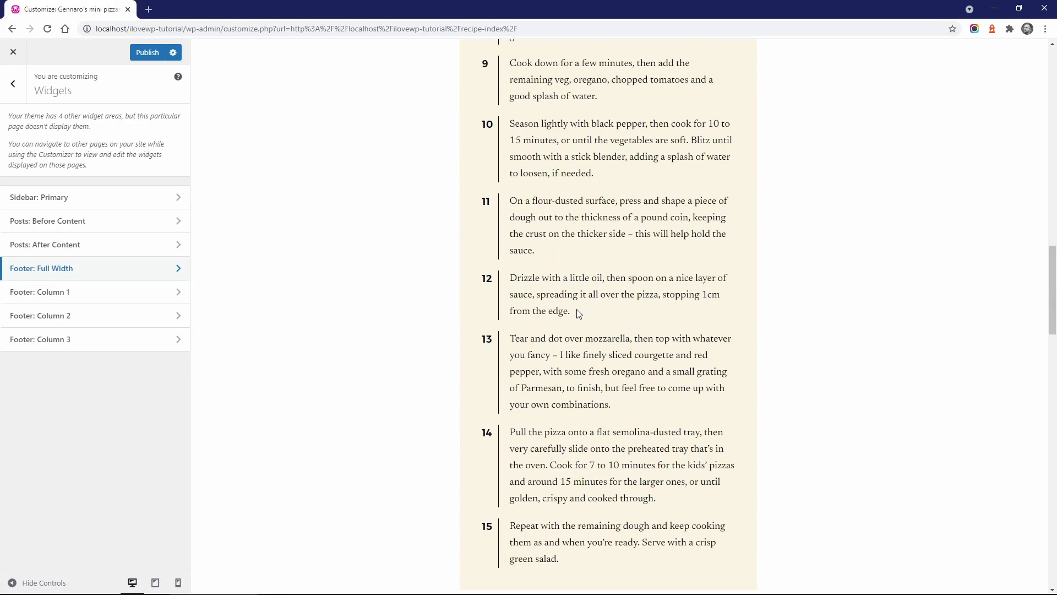
{"action": "scroll", "coordinate": [578, 313], "scroll_direction": "up", "scroll_amount": 12}
{"action": "left_click", "coordinate": [87, 204]}
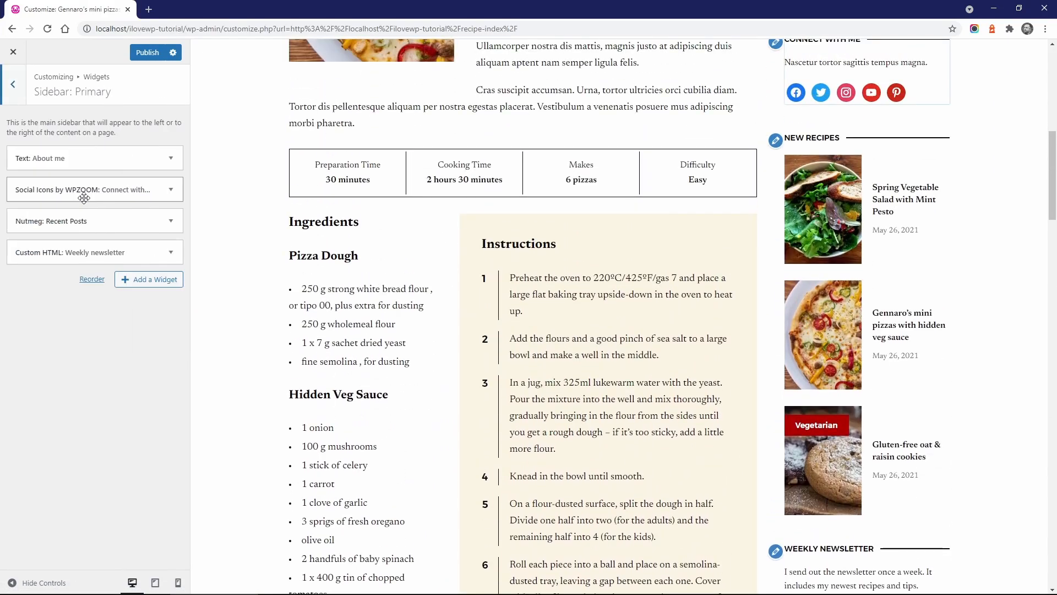
{"action": "left_click", "coordinate": [171, 221]}
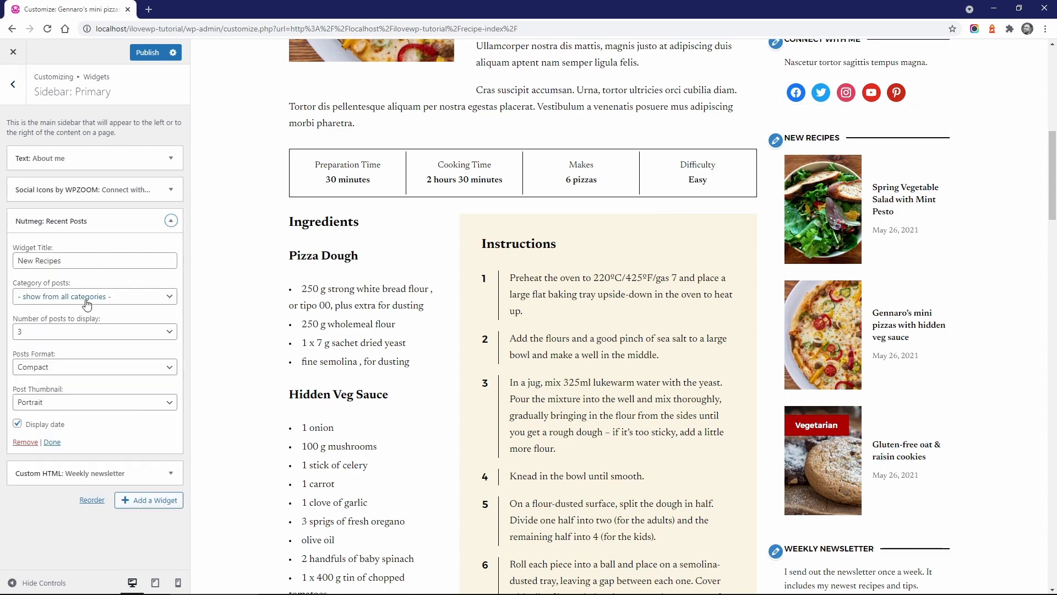
{"action": "left_click", "coordinate": [44, 369]}
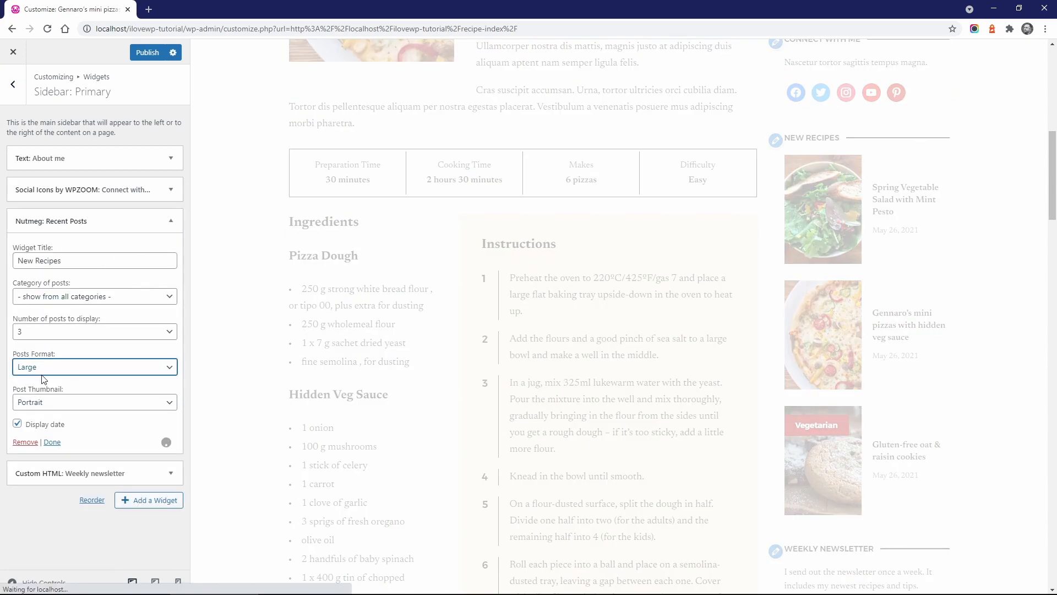
{"action": "left_click", "coordinate": [38, 367]}
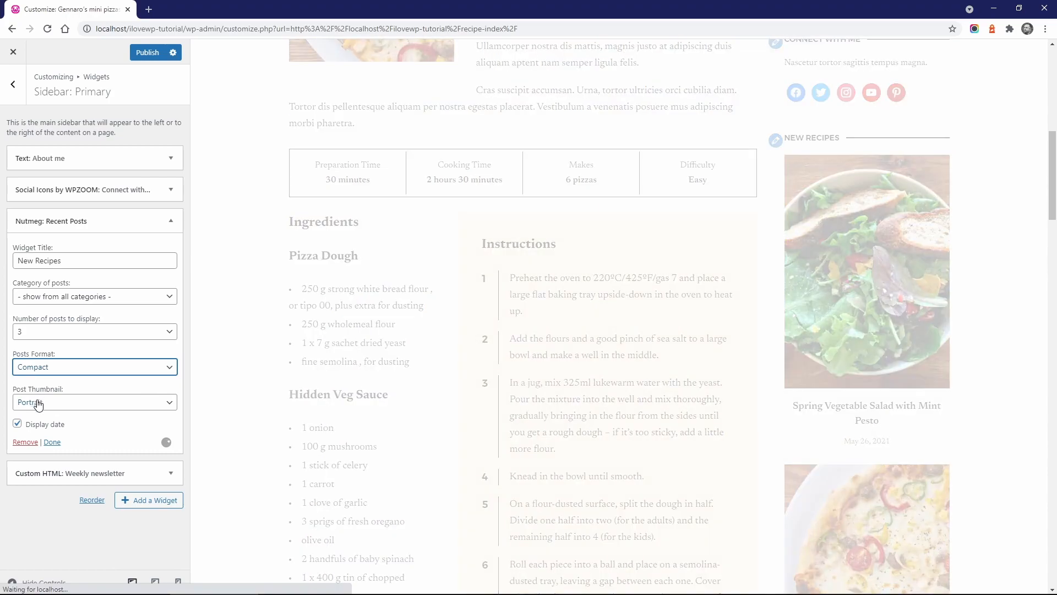
{"action": "left_click", "coordinate": [38, 402]}
{"action": "left_click", "coordinate": [39, 439]}
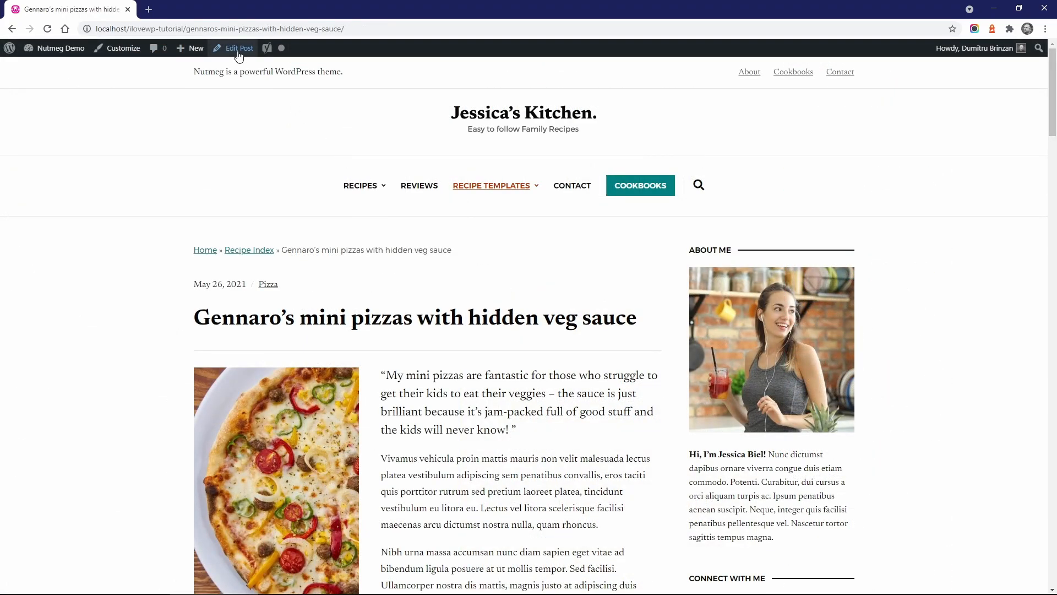
Open the mini pizzas recipe post for editing and hide its date, categories, tags, author bio, post navigation and before/after content widgets
{"action": "left_click", "coordinate": [238, 49]}
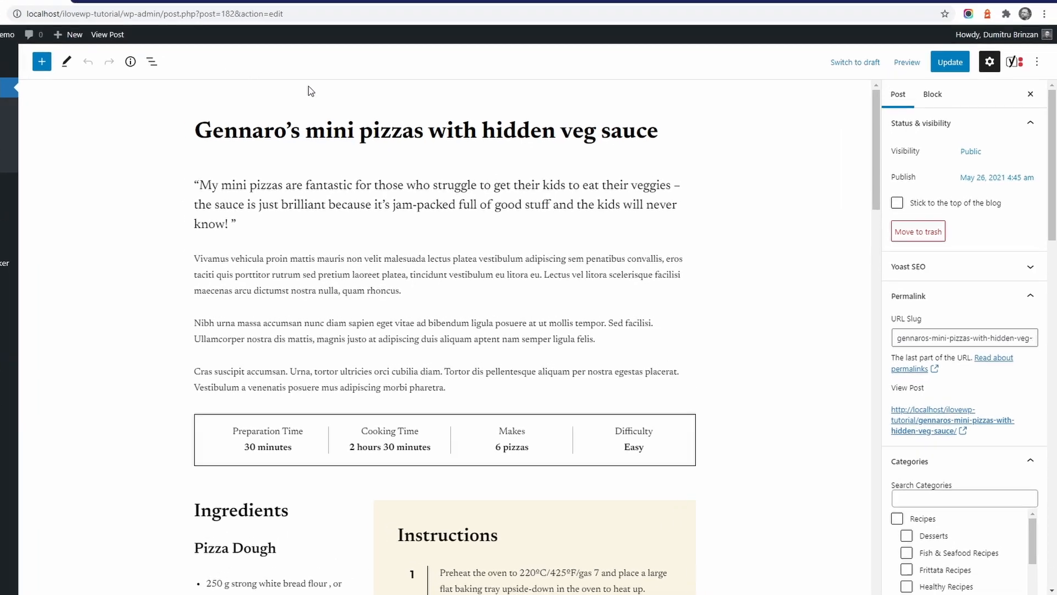
{"action": "scroll", "coordinate": [982, 261], "scroll_direction": "down", "scroll_amount": 10}
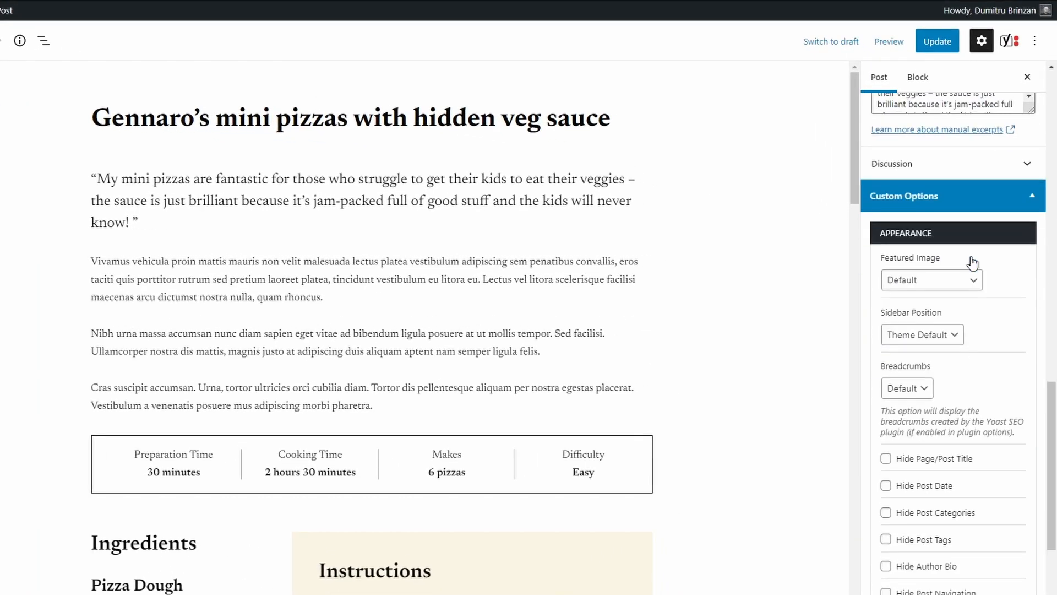
{"action": "scroll", "coordinate": [972, 263], "scroll_direction": "down", "scroll_amount": 3}
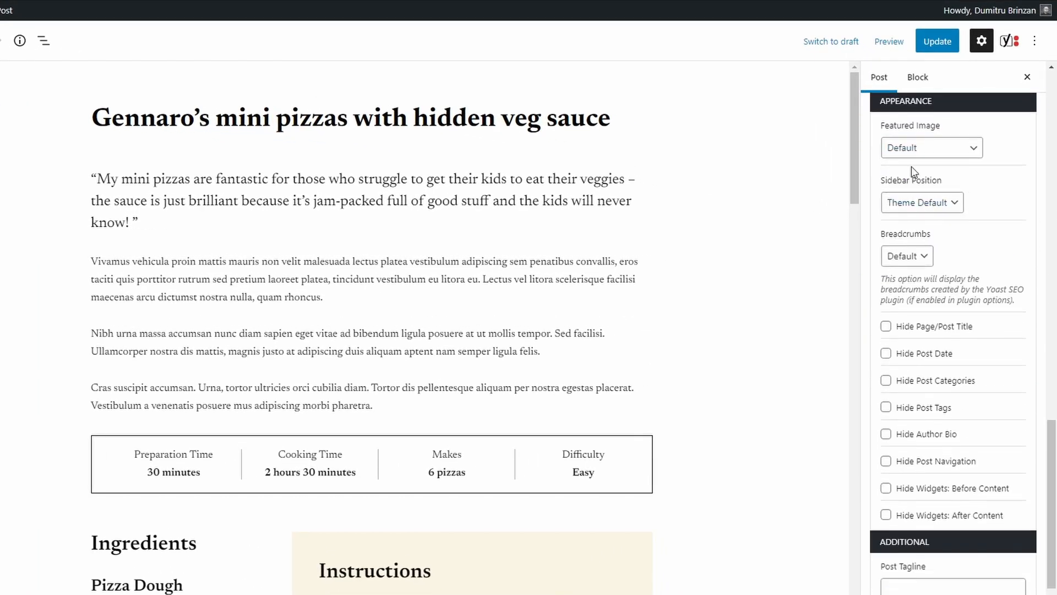
{"action": "left_click", "coordinate": [908, 149]}
{"action": "left_click", "coordinate": [906, 150]}
{"action": "left_click", "coordinate": [920, 203]}
{"action": "left_click", "coordinate": [919, 204]}
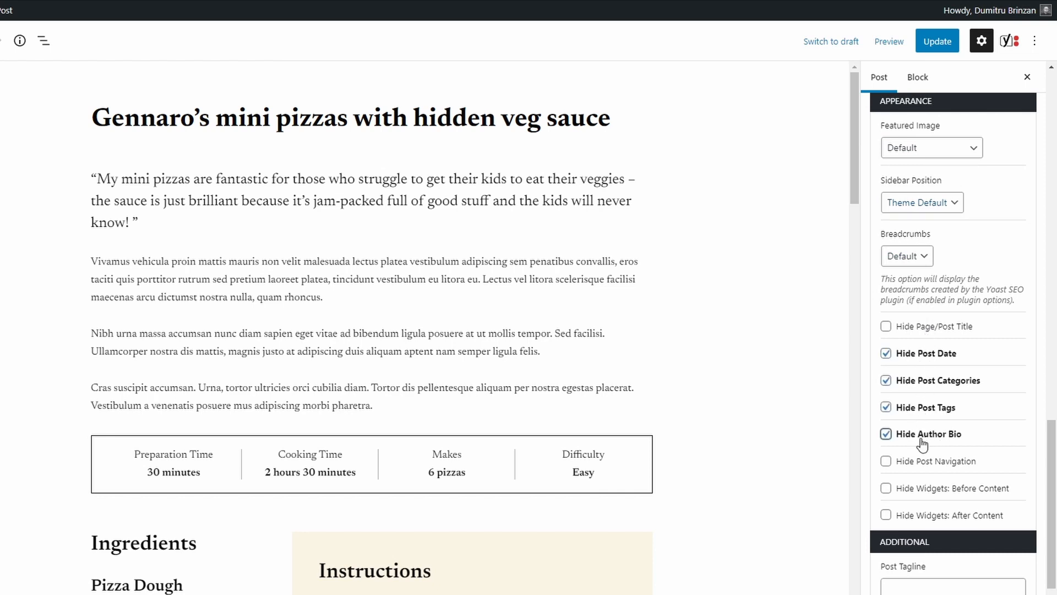
{"action": "scroll", "coordinate": [931, 522], "scroll_direction": "down", "scroll_amount": 3}
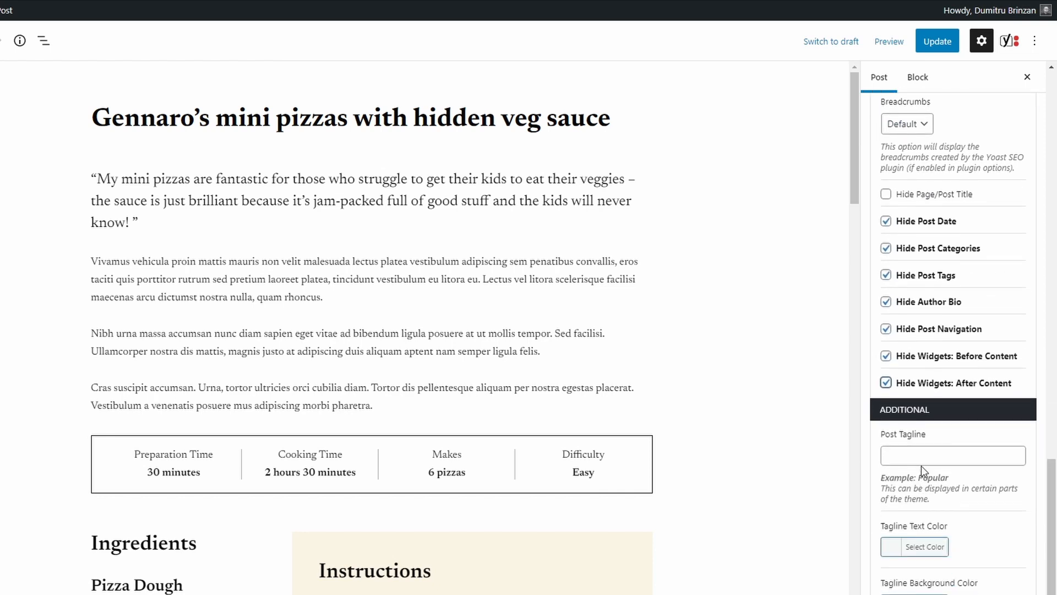
Set the post tagline to "Easy to Make" and give it a red tagline background color
{"action": "left_click", "coordinate": [916, 455]}
{"action": "type", "text": "Easy to Make"}
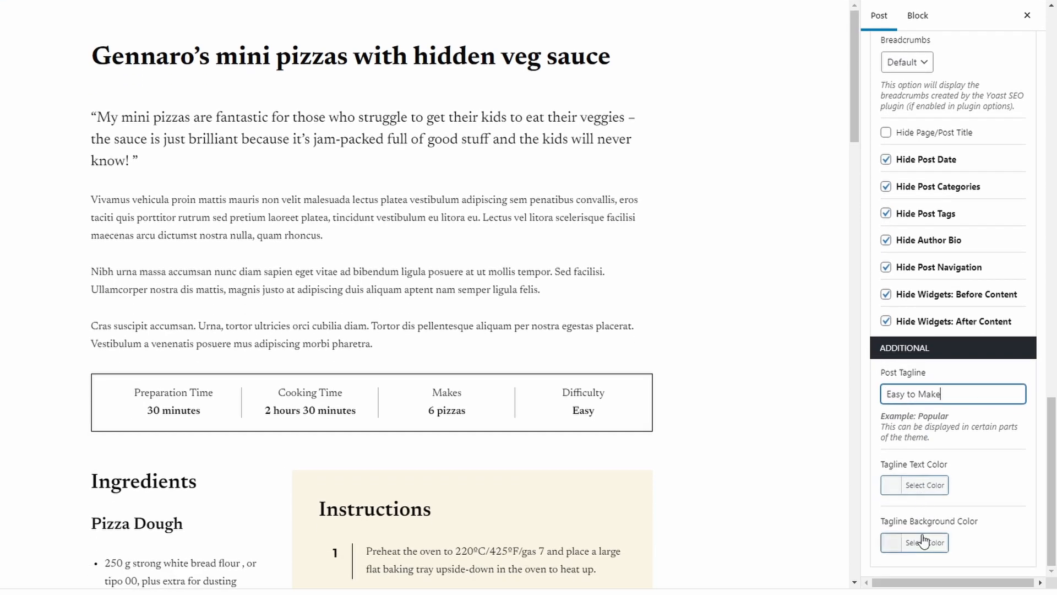
{"action": "left_click", "coordinate": [925, 541]}
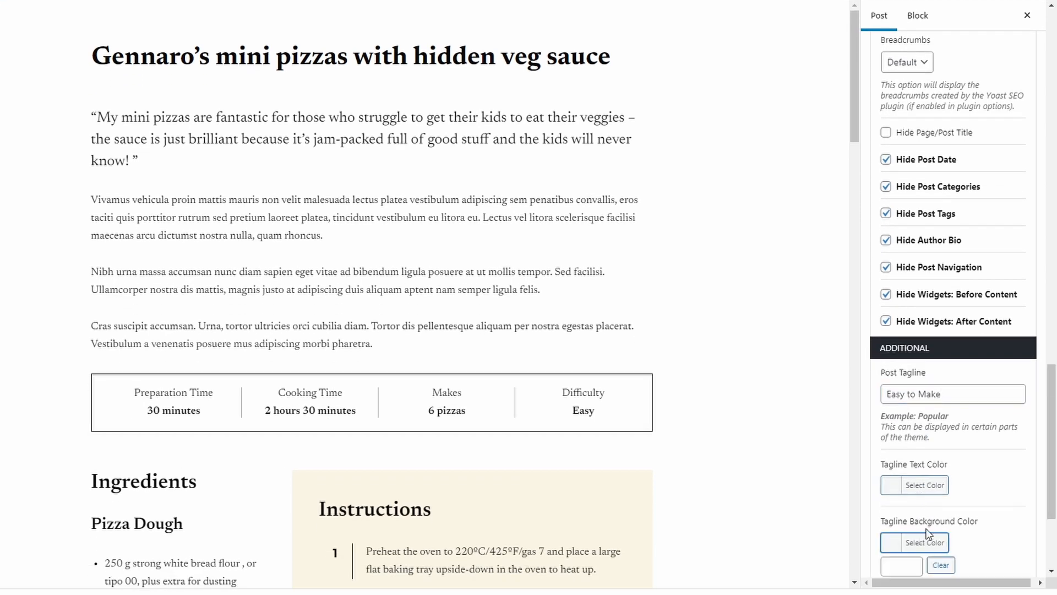
{"action": "scroll", "coordinate": [932, 496], "scroll_direction": "down", "scroll_amount": 3}
{"action": "left_click", "coordinate": [925, 544]}
{"action": "left_click", "coordinate": [926, 369]}
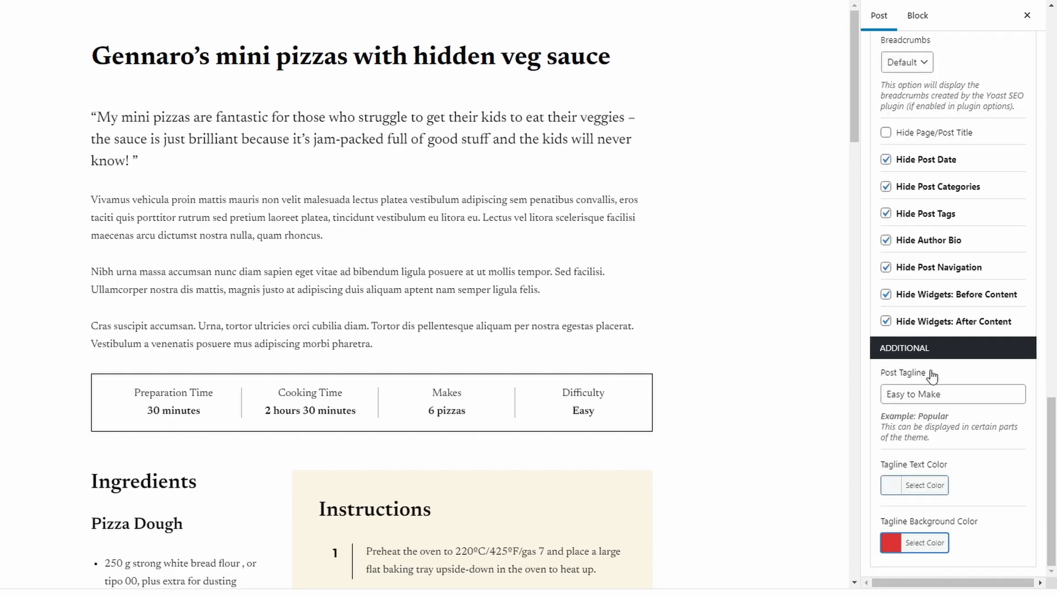
Update the post and check its tagline badge on the published post and on the Recipe Index page
{"action": "left_click", "coordinate": [943, 40]}
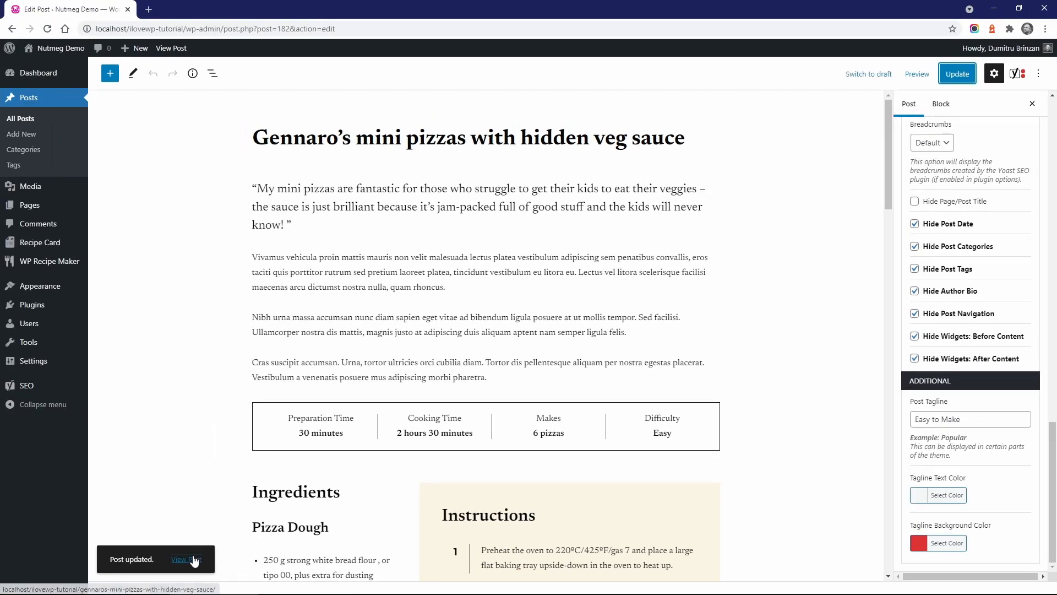
{"action": "left_click", "coordinate": [190, 559]}
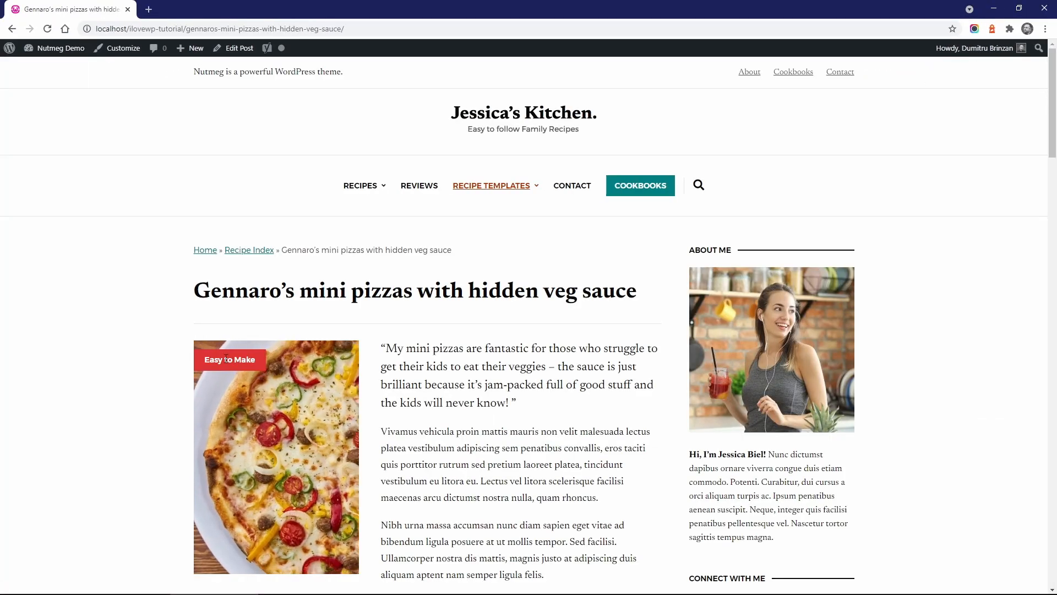
{"action": "left_click", "coordinate": [267, 250]}
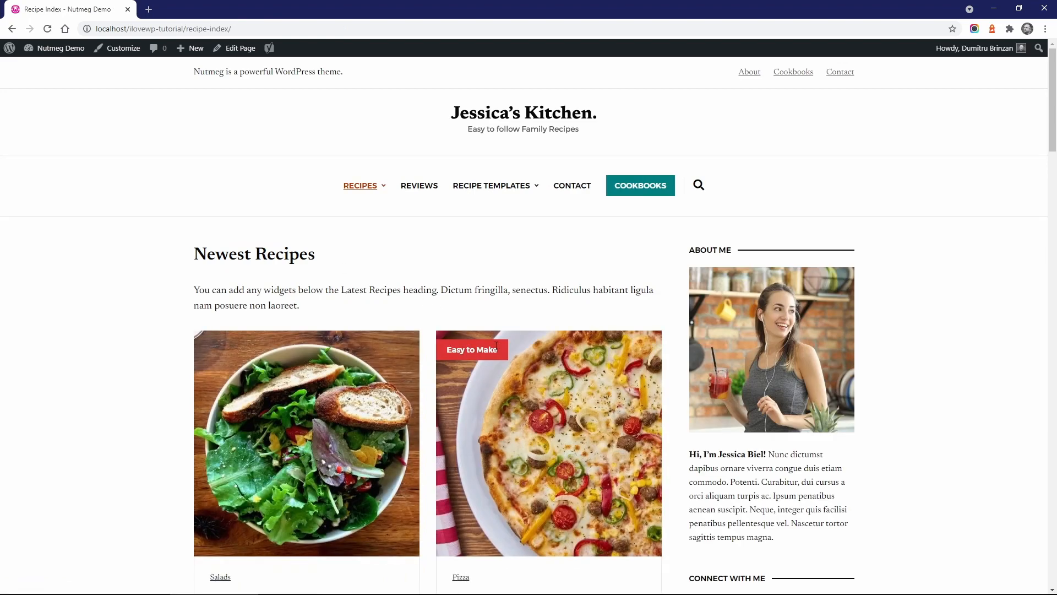
{"action": "key", "text": "alt+Left"}
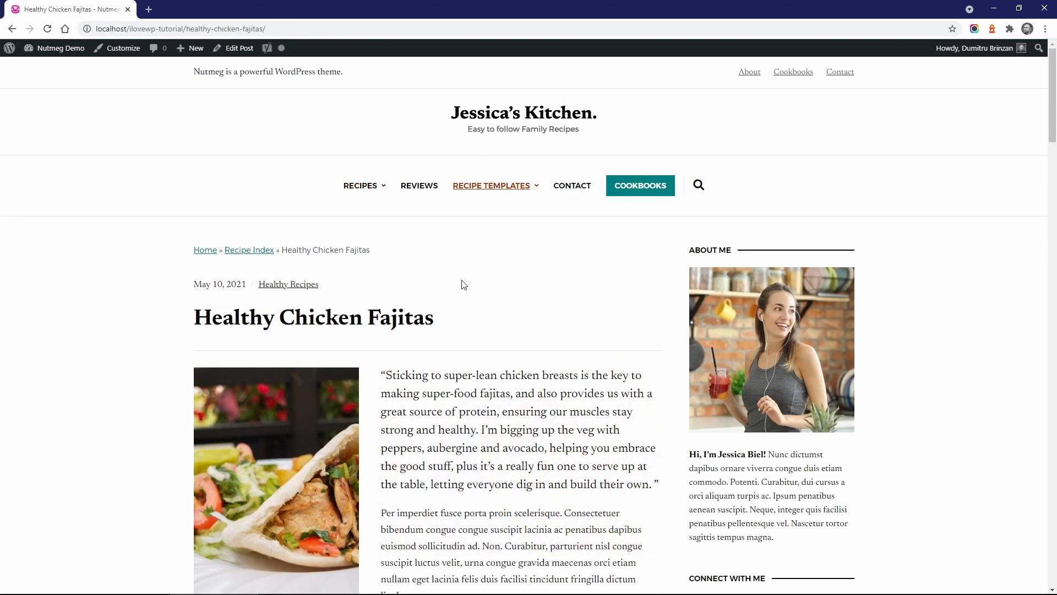
Customize the site from the Healthy Chicken Fajitas post and set the Primary Typeface in the Quick Styling fonts to Noto Sans
{"action": "left_click", "coordinate": [123, 49]}
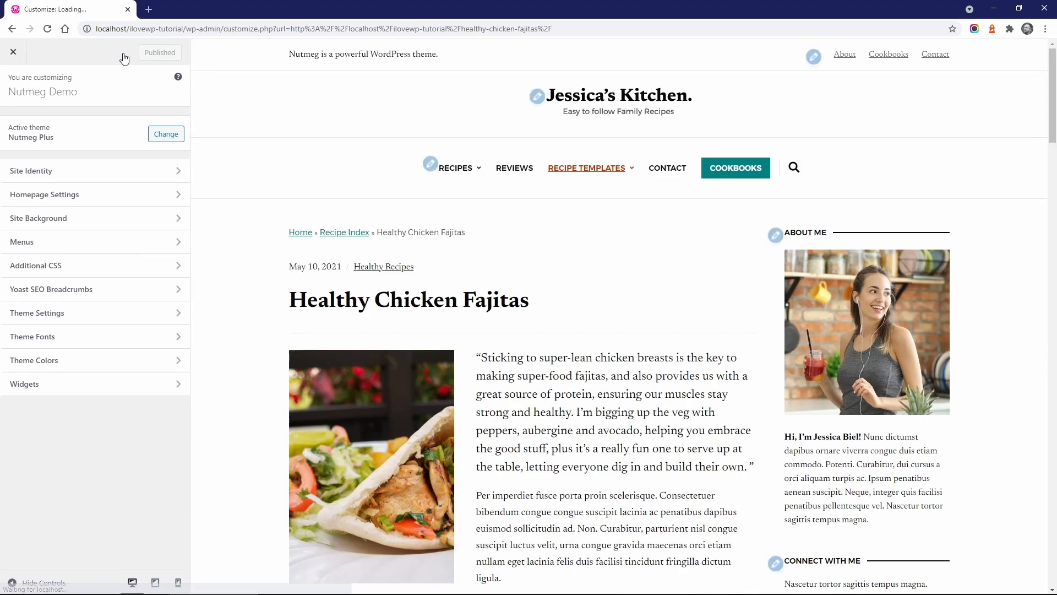
{"action": "left_click", "coordinate": [97, 334]}
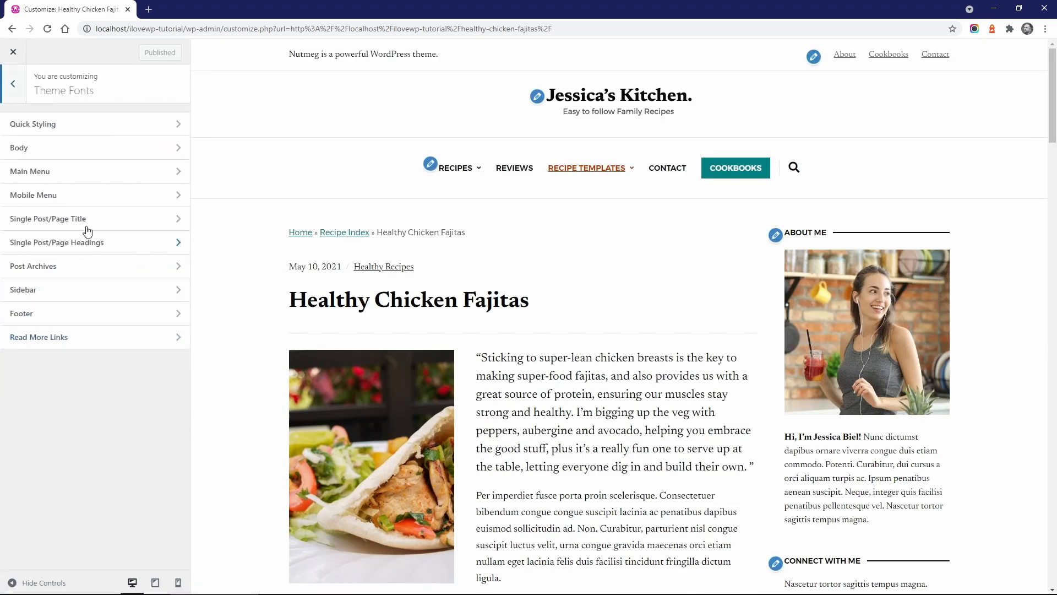
{"action": "left_click", "coordinate": [72, 126]}
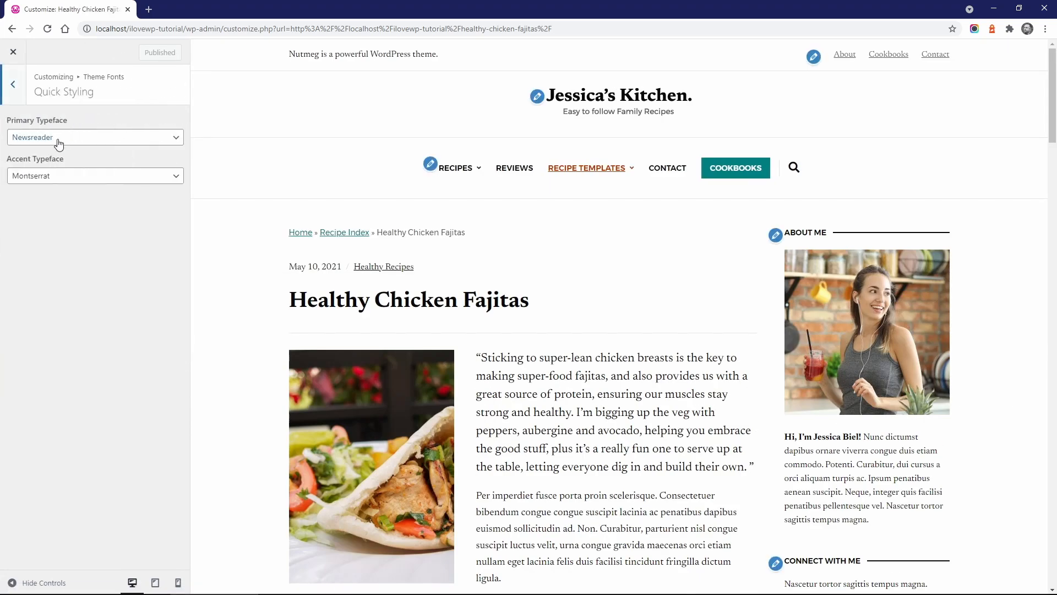
{"action": "scroll", "coordinate": [226, 211], "scroll_direction": "down", "scroll_amount": 3}
{"action": "left_click", "coordinate": [63, 145]}
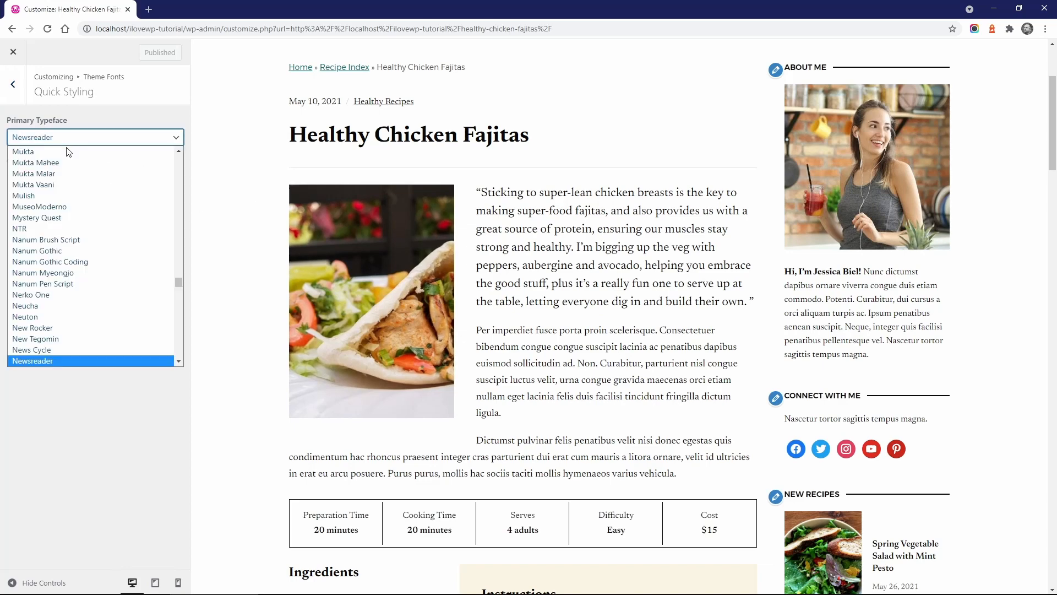
{"action": "scroll", "coordinate": [73, 223], "scroll_direction": "up", "scroll_amount": 1}
{"action": "scroll", "coordinate": [76, 231], "scroll_direction": "down", "scroll_amount": 5}
{"action": "scroll", "coordinate": [76, 236], "scroll_direction": "down", "scroll_amount": 4}
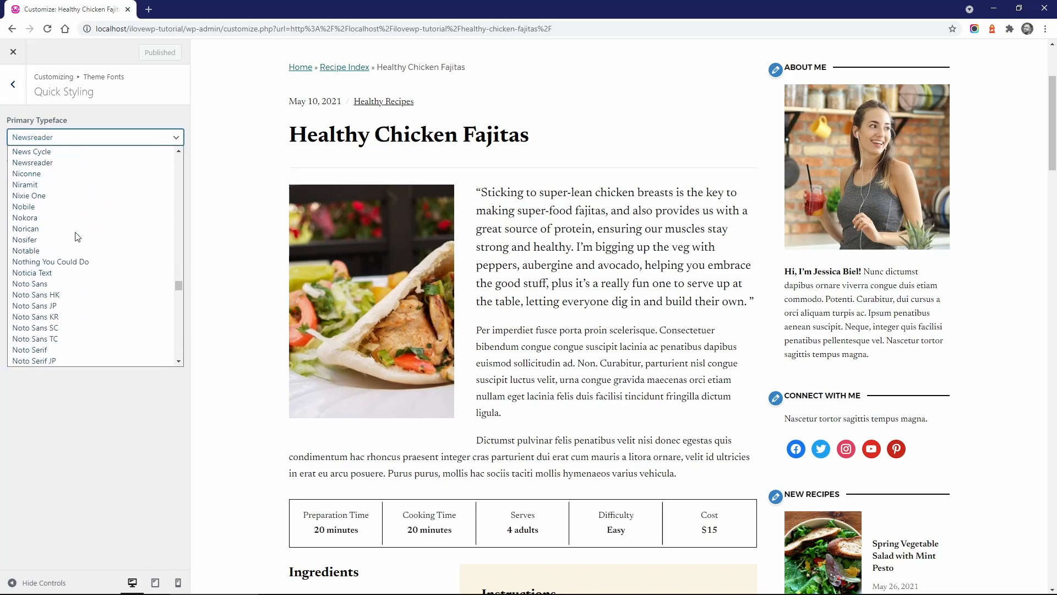
{"action": "left_click", "coordinate": [44, 174]}
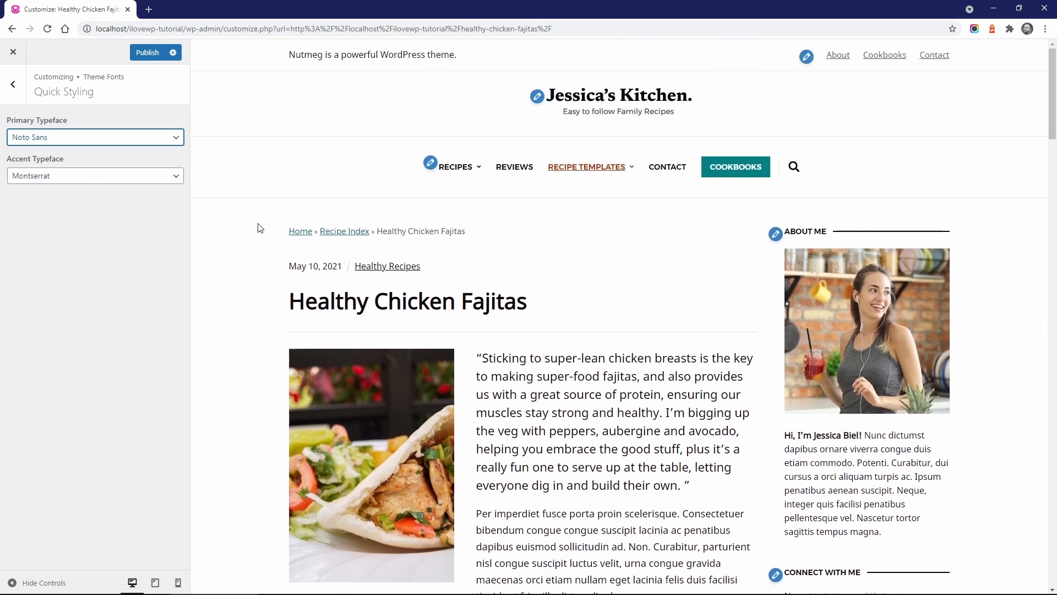
Set the Accent Typeface to Lora and check the menu and breadcrumbs in the page preview
{"action": "left_click", "coordinate": [57, 176]}
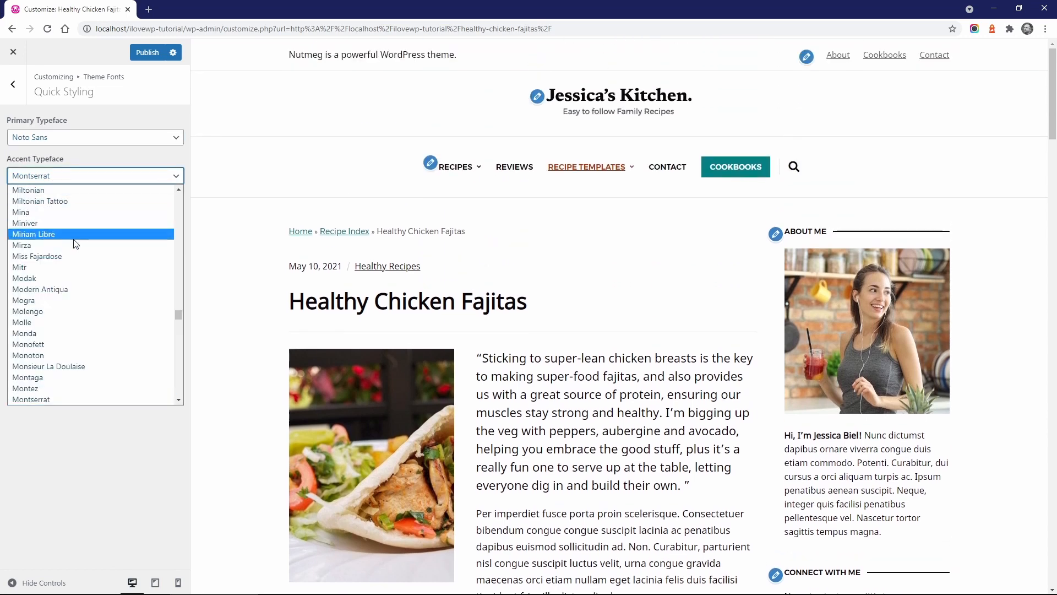
{"action": "scroll", "coordinate": [75, 245], "scroll_direction": "up", "scroll_amount": 10}
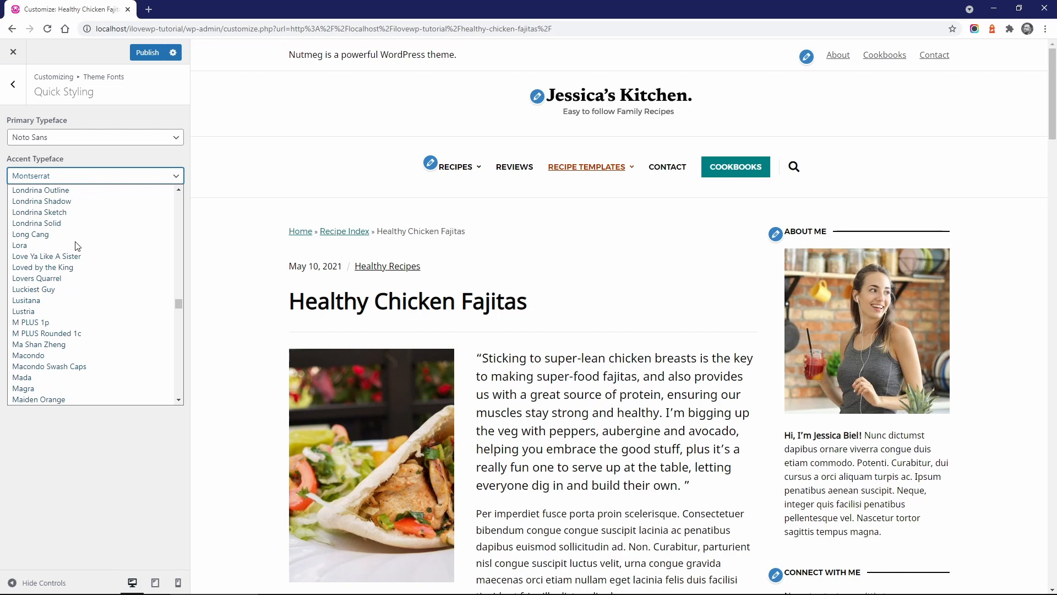
{"action": "left_click", "coordinate": [54, 245]}
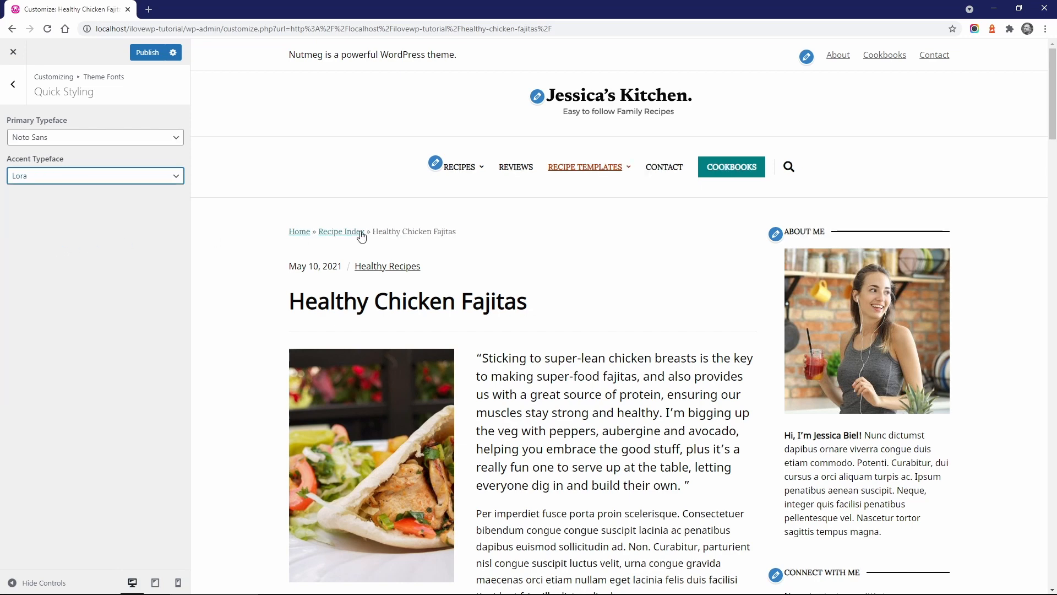
{"action": "mouse_move", "coordinate": [603, 172]}
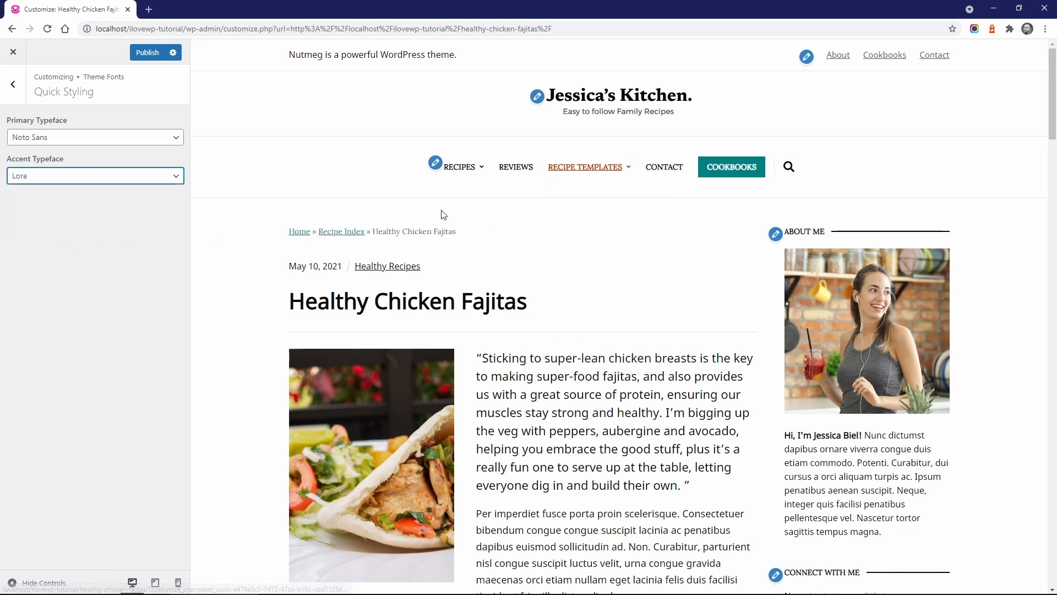
Set the Top Level Text Transform of the Main Menu theme fonts to None
{"action": "left_click", "coordinate": [13, 87]}
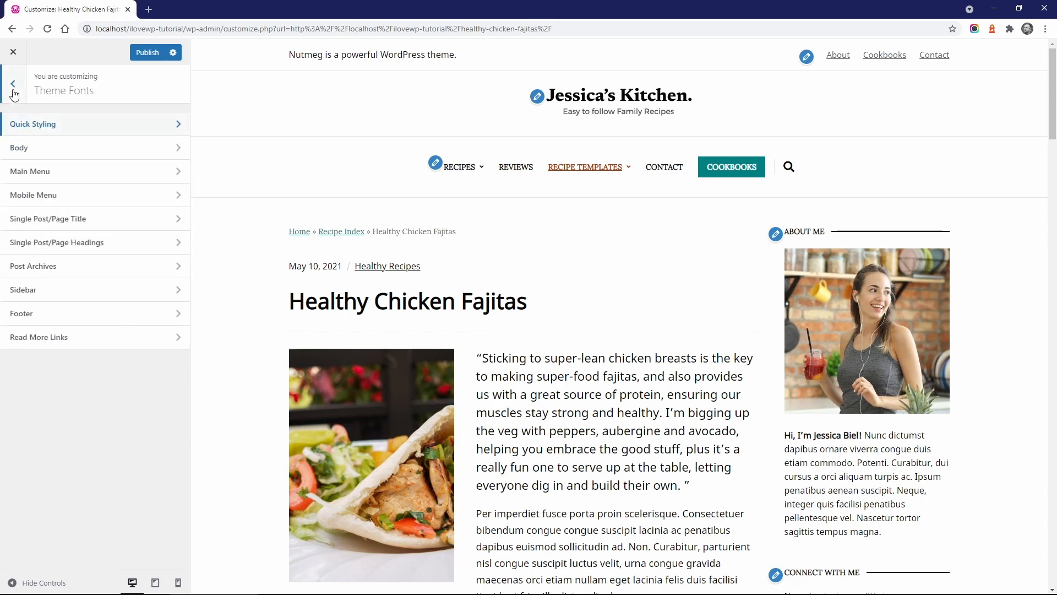
{"action": "left_click", "coordinate": [36, 175]}
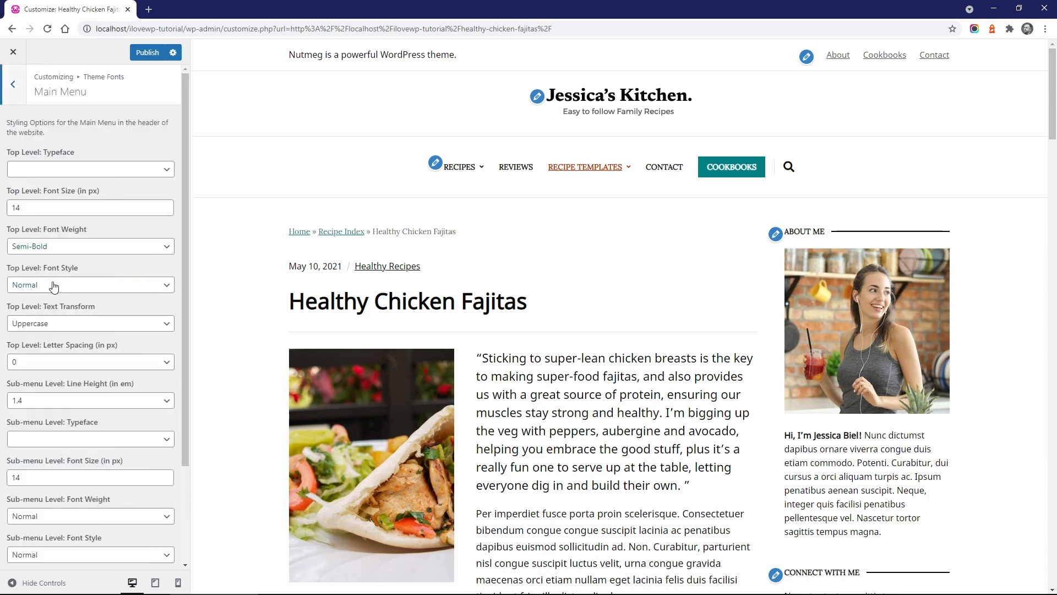
{"action": "left_click", "coordinate": [43, 324]}
{"action": "left_click", "coordinate": [33, 334]}
Set the Main Menu's Top Level Font Size to 18 px and return to the main customizer sections
{"action": "left_click", "coordinate": [127, 200]}
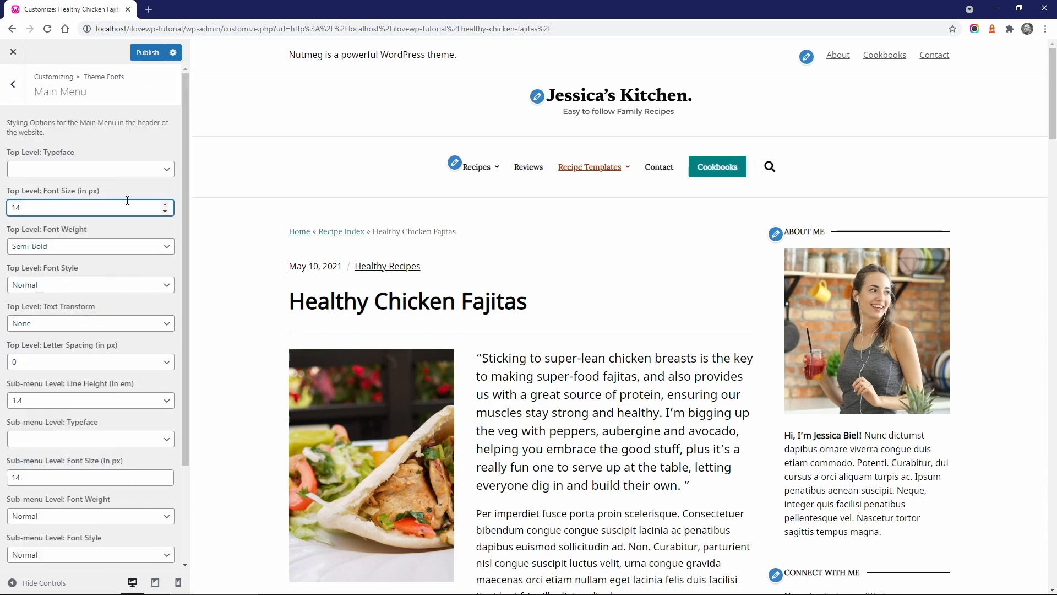
{"action": "left_click", "coordinate": [165, 204]}
{"action": "left_click", "coordinate": [164, 205]}
{"action": "left_click", "coordinate": [164, 204]}
{"action": "left_click", "coordinate": [164, 204]}
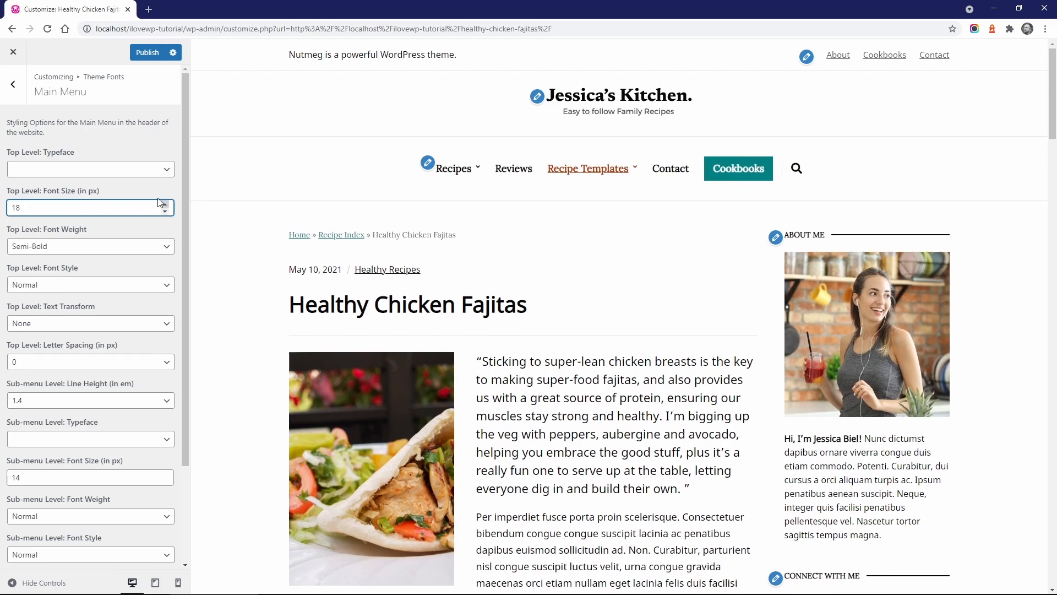
{"action": "left_click", "coordinate": [13, 86]}
{"action": "left_click", "coordinate": [13, 85]}
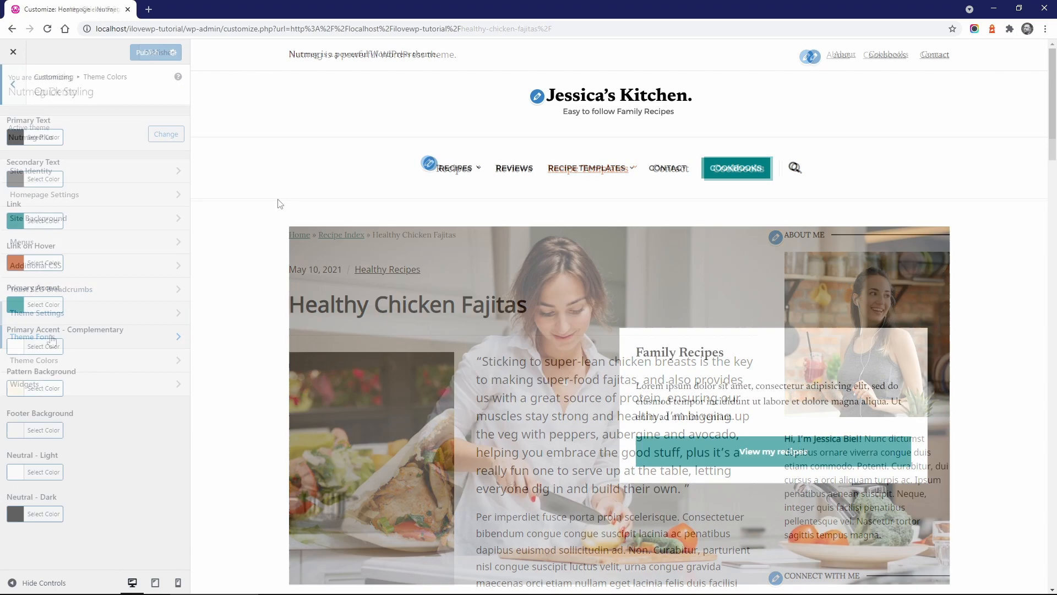
Set the Primary Accent in the Quick Styling theme colors to a dark golden olive, starting from the orange preset
{"action": "scroll", "coordinate": [238, 222], "scroll_direction": "down", "scroll_amount": 2}
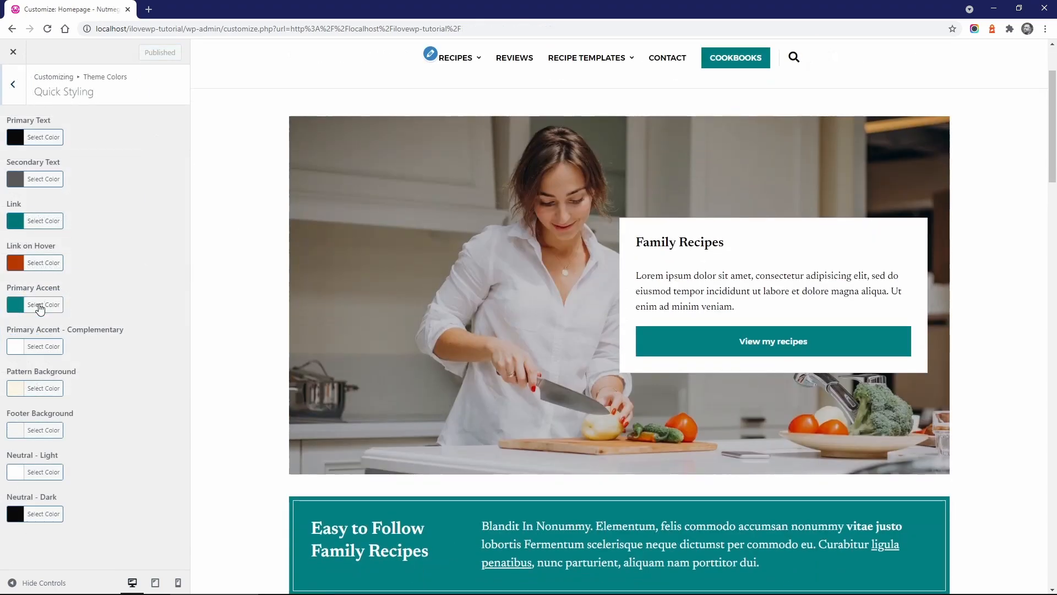
{"action": "left_click", "coordinate": [40, 309]}
{"action": "left_click", "coordinate": [57, 433]}
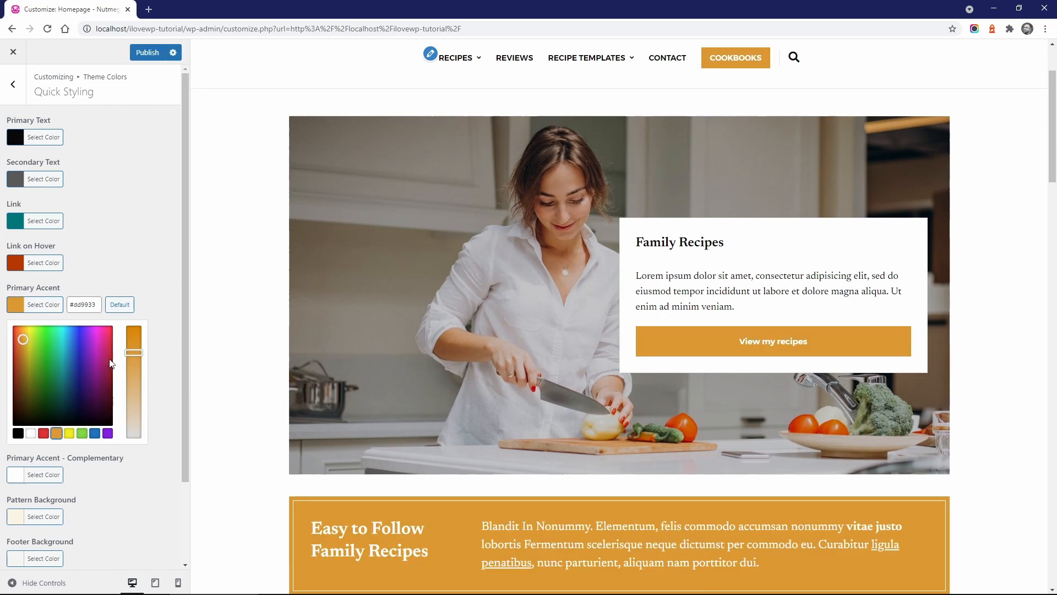
{"action": "left_click", "coordinate": [22, 337]}
{"action": "left_click_drag", "start_coordinate": [22, 337], "coordinate": [22, 361]}
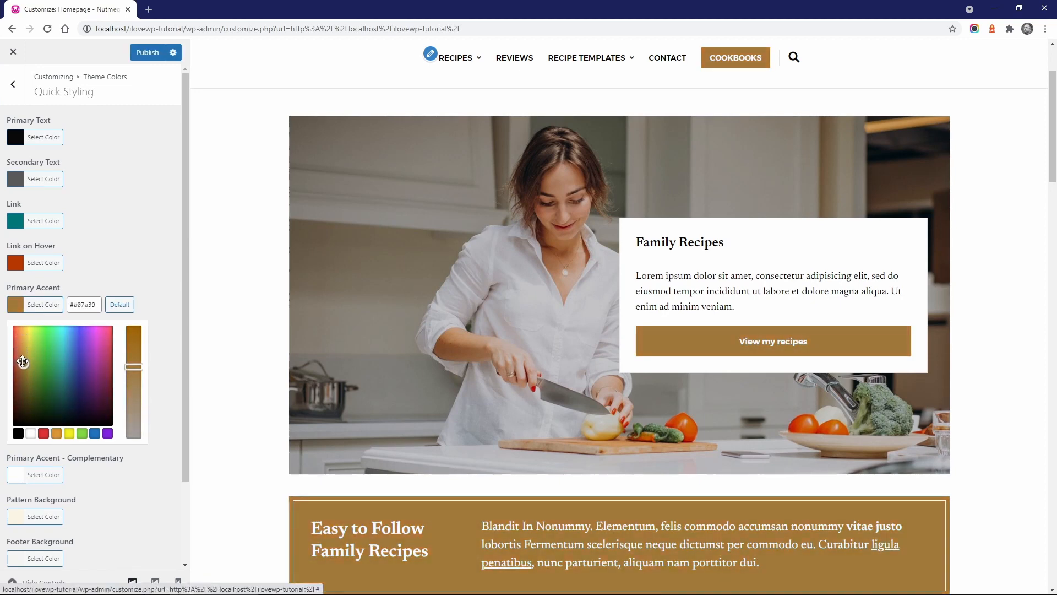
{"action": "left_click", "coordinate": [42, 311]}
{"action": "left_click", "coordinate": [12, 87]}
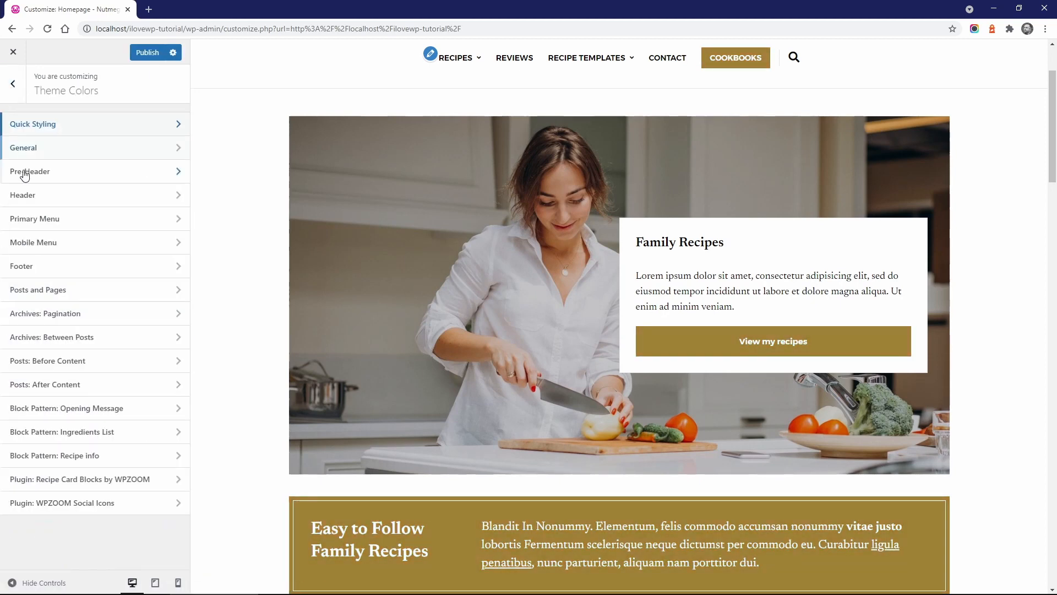
Set the Primary Menu's Special Menu Background to blue in the theme colors and publish the customizer changes
{"action": "left_click", "coordinate": [30, 218]}
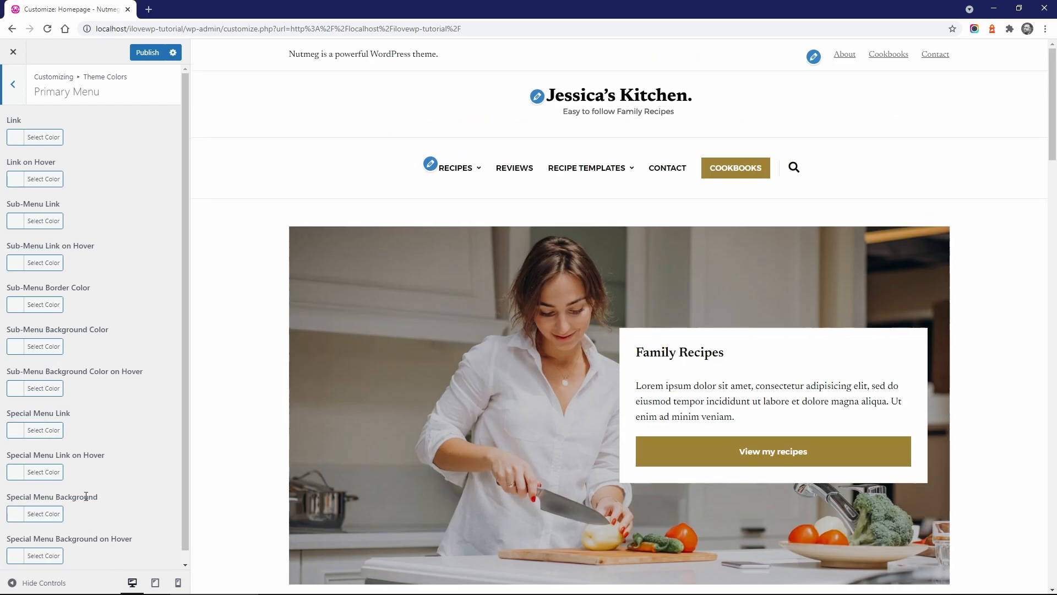
{"action": "left_click", "coordinate": [44, 513]}
{"action": "scroll", "coordinate": [83, 440], "scroll_direction": "down", "scroll_amount": 3}
{"action": "left_click", "coordinate": [95, 503]}
{"action": "left_click", "coordinate": [40, 376]}
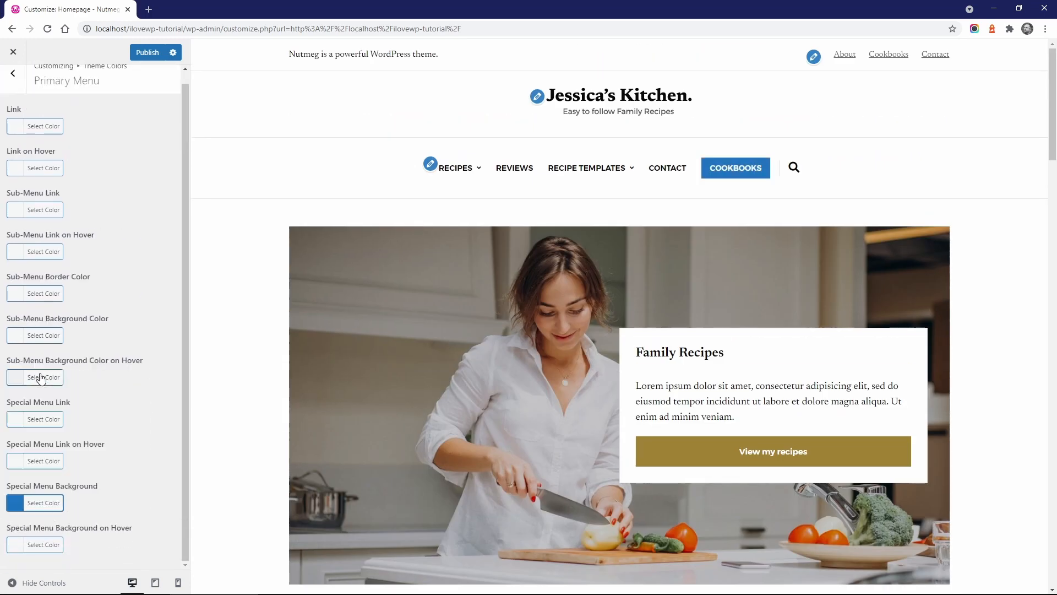
{"action": "left_click", "coordinate": [22, 88]}
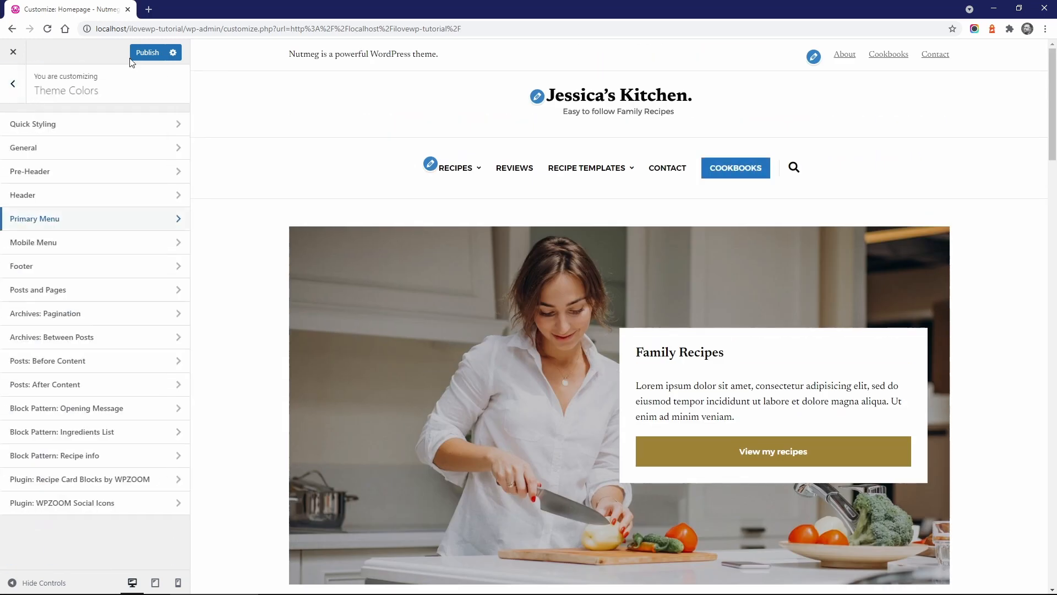
{"action": "left_click", "coordinate": [147, 52]}
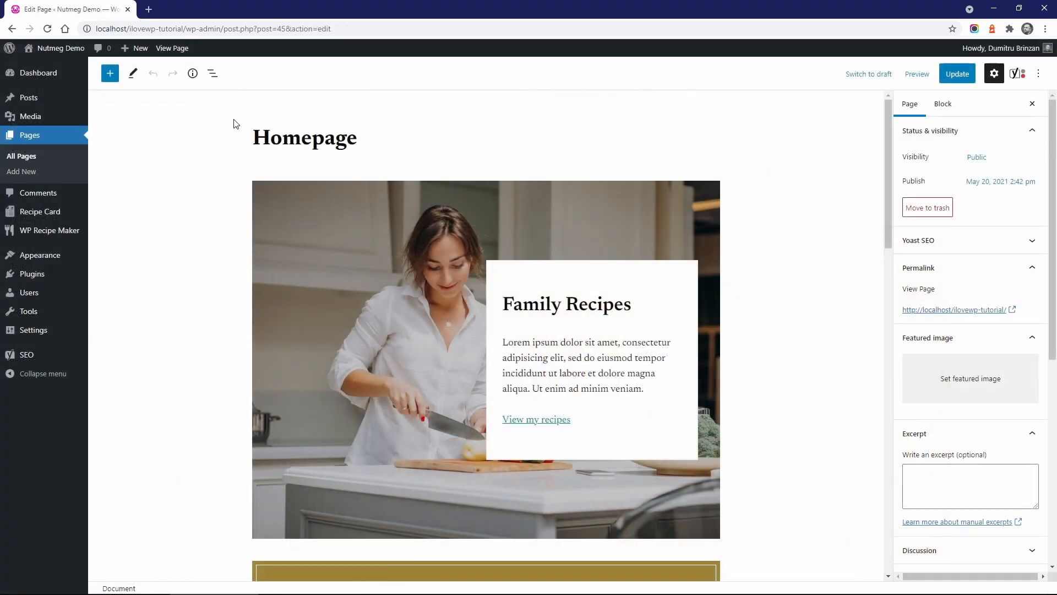
Try teal and red on the "Easy to Follow Family Recipes" columns block, settle on a black background, and update the homepage
{"action": "scroll", "coordinate": [239, 237], "scroll_direction": "down", "scroll_amount": 6}
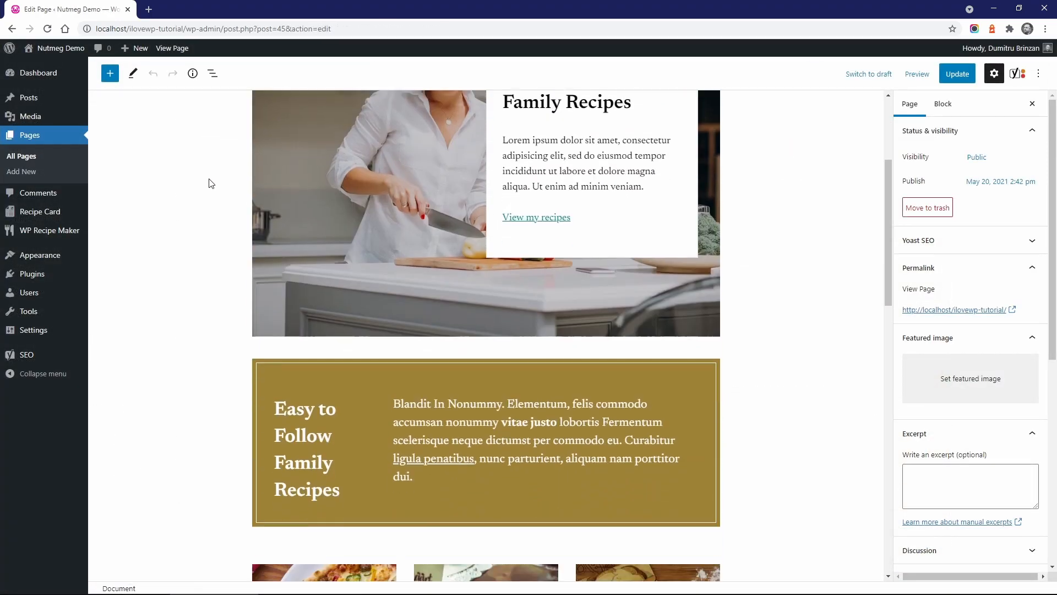
{"action": "left_click", "coordinate": [302, 305]}
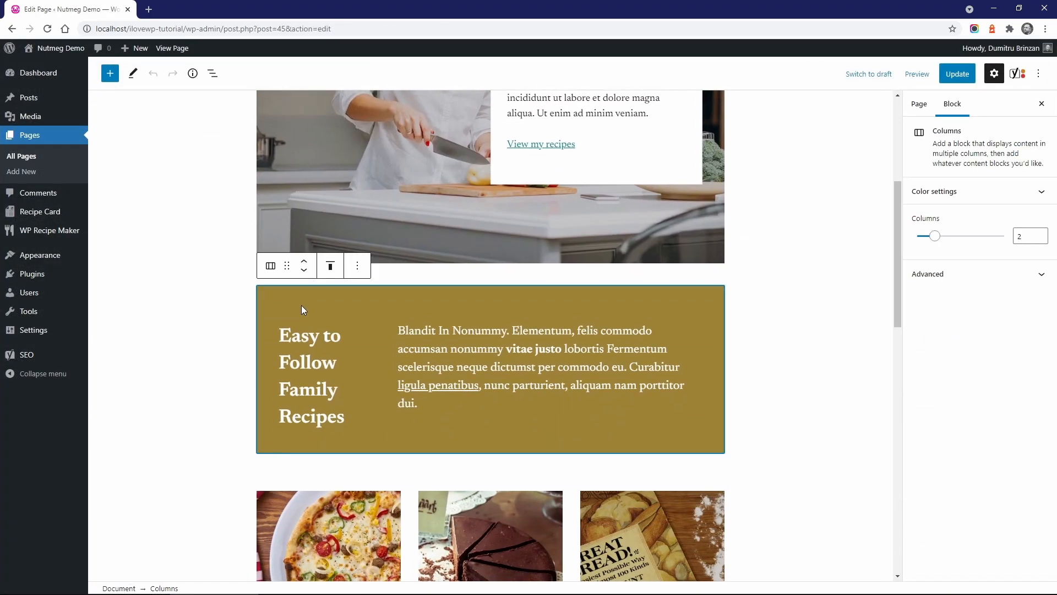
{"action": "left_click", "coordinate": [981, 189]}
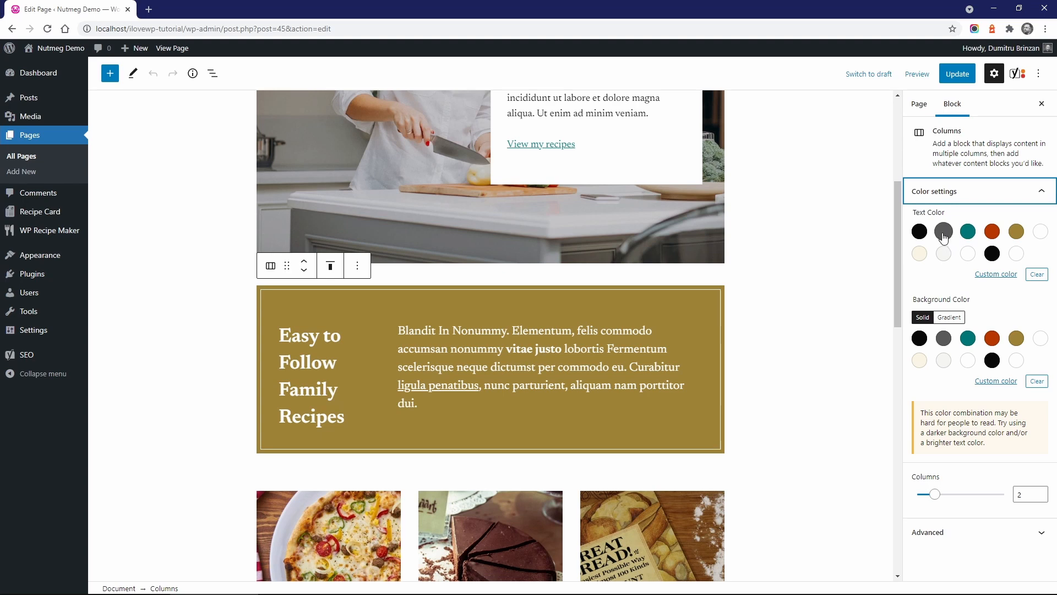
{"action": "left_click", "coordinate": [965, 340]}
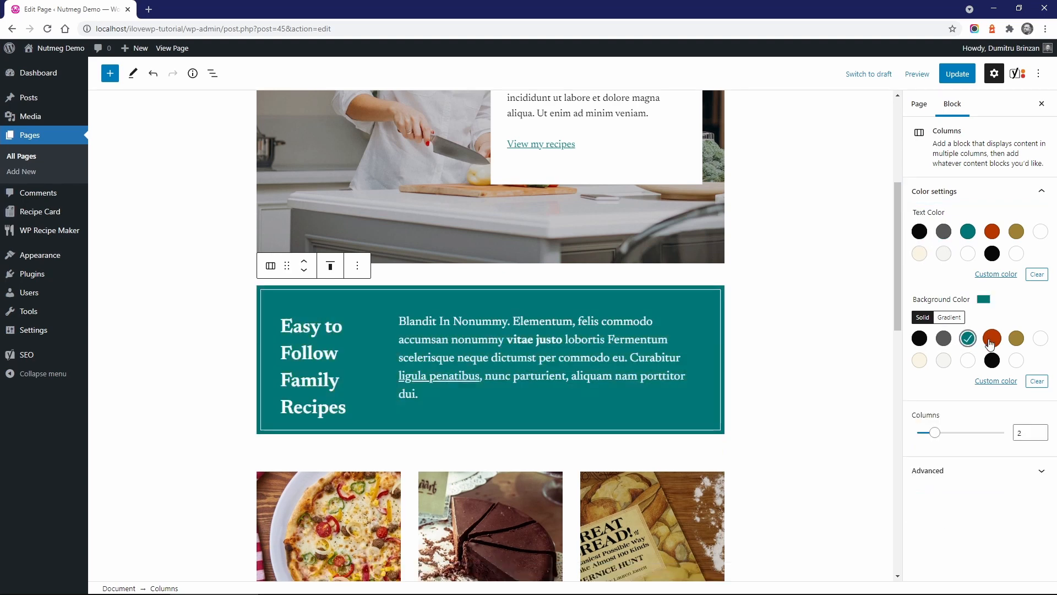
{"action": "left_click", "coordinate": [991, 342]}
{"action": "left_click", "coordinate": [922, 341]}
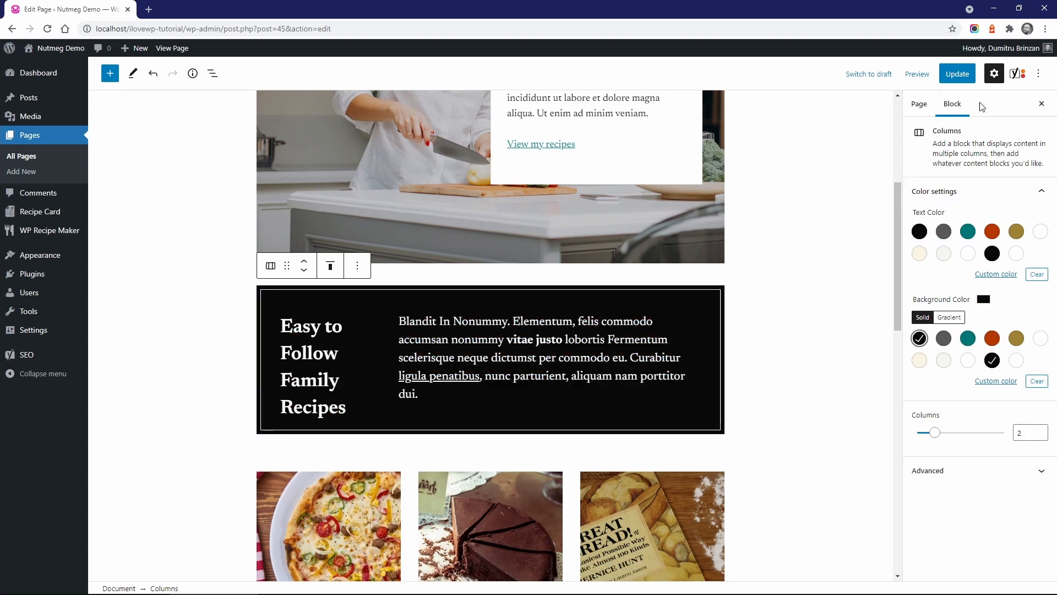
{"action": "left_click", "coordinate": [966, 77]}
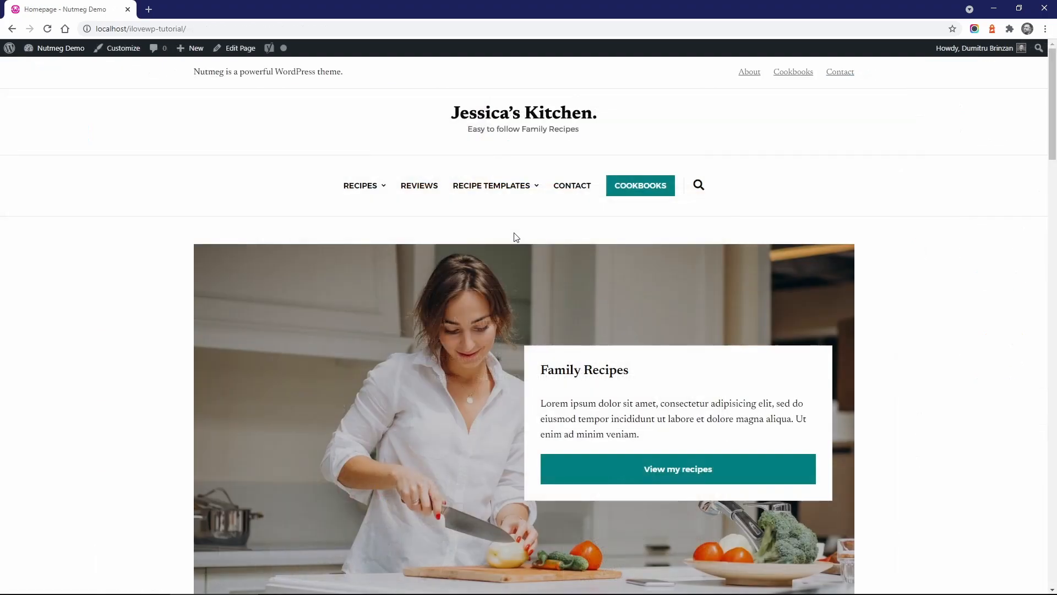
Open the WP Recipe Maker recipe template on the site and look through its recipe card
{"action": "mouse_move", "coordinate": [501, 190]}
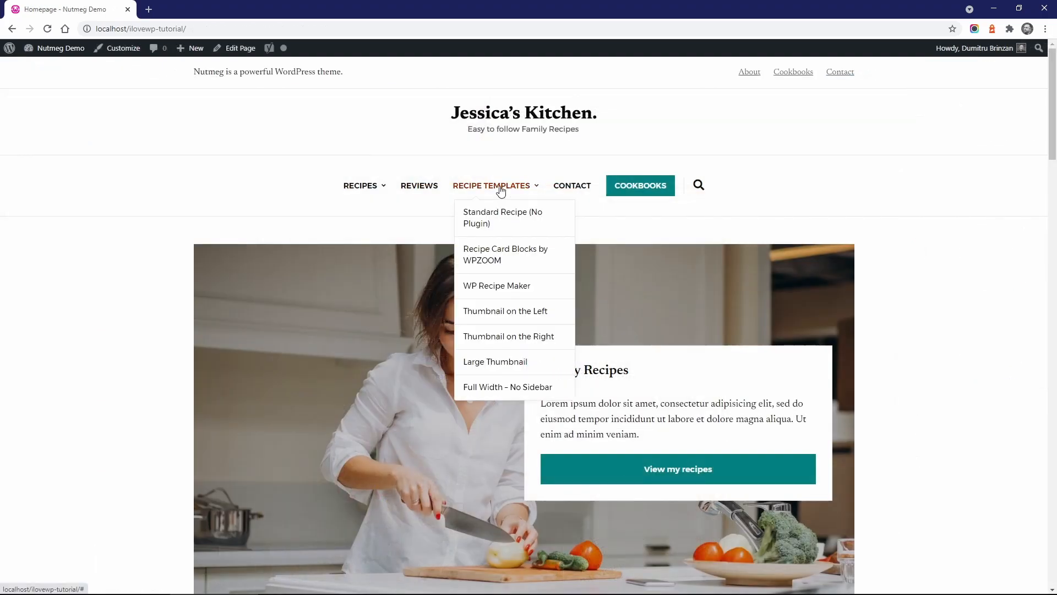
{"action": "left_click", "coordinate": [503, 286]}
{"action": "scroll", "coordinate": [492, 286], "scroll_direction": "down", "scroll_amount": 5}
{"action": "scroll", "coordinate": [492, 286], "scroll_direction": "down", "scroll_amount": 18}
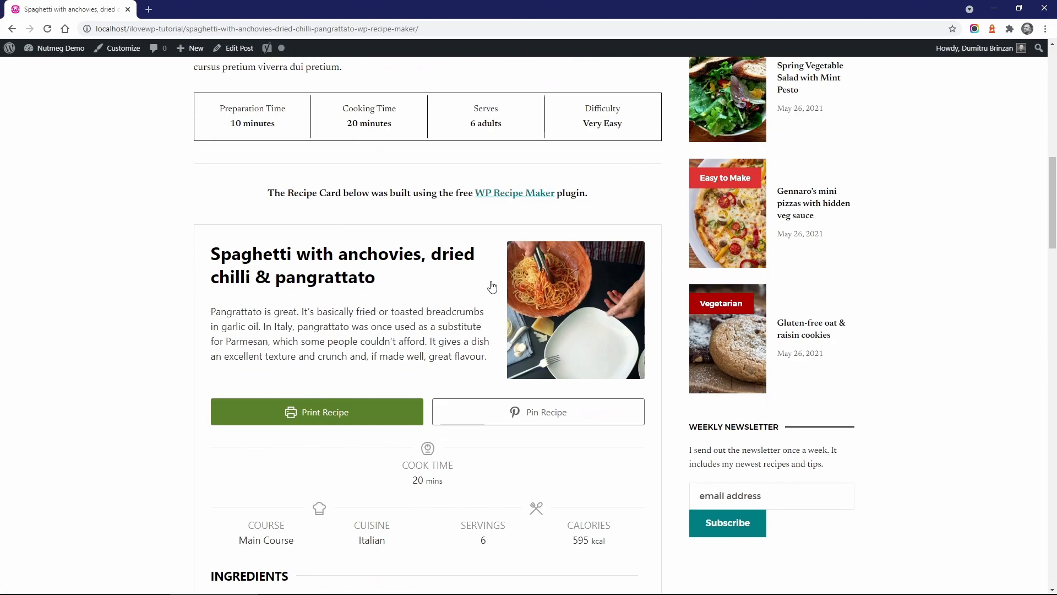
{"action": "scroll", "coordinate": [492, 286], "scroll_direction": "up", "scroll_amount": 20}
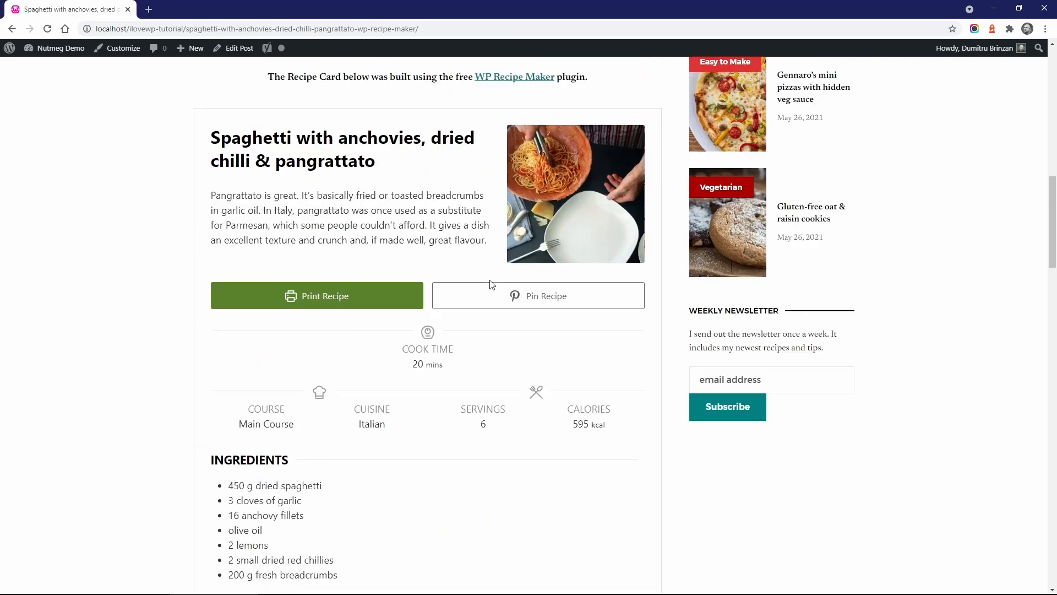
Open the Recipe Card Blocks by WPZOOM template and look through its chocolate cake recipe card
{"action": "mouse_move", "coordinate": [496, 190]}
{"action": "left_click", "coordinate": [484, 251]}
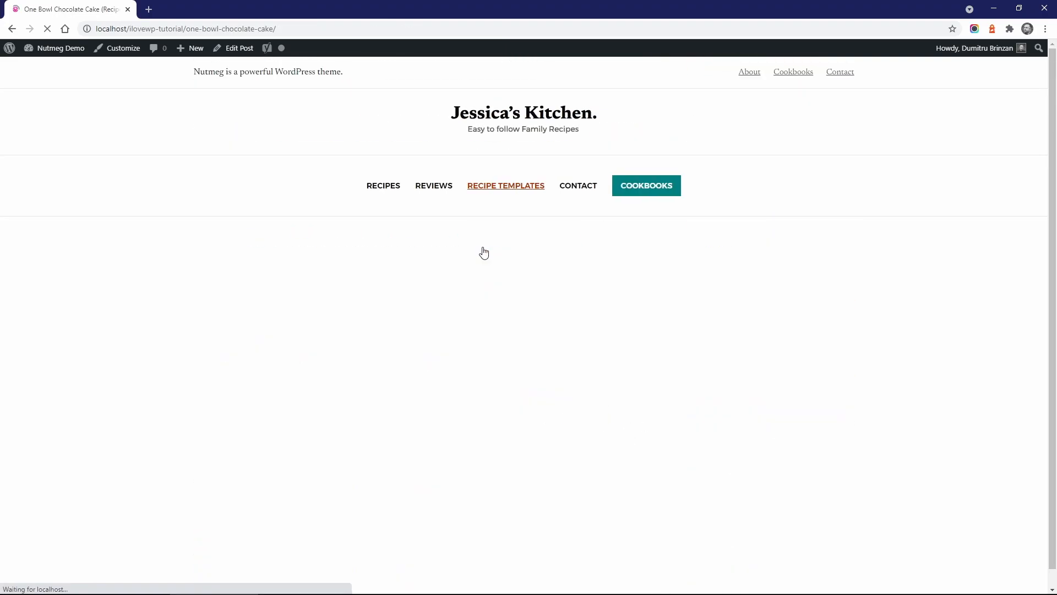
{"action": "scroll", "coordinate": [482, 251], "scroll_direction": "down", "scroll_amount": 10}
{"action": "scroll", "coordinate": [482, 247], "scroll_direction": "down", "scroll_amount": 18}
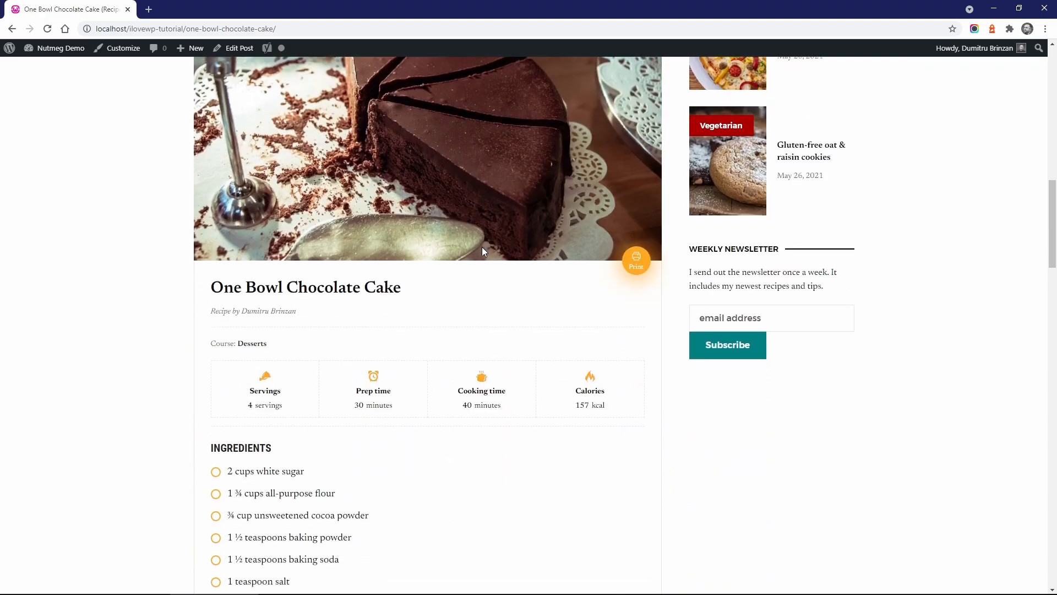
{"action": "scroll", "coordinate": [481, 247], "scroll_direction": "up", "scroll_amount": 17}
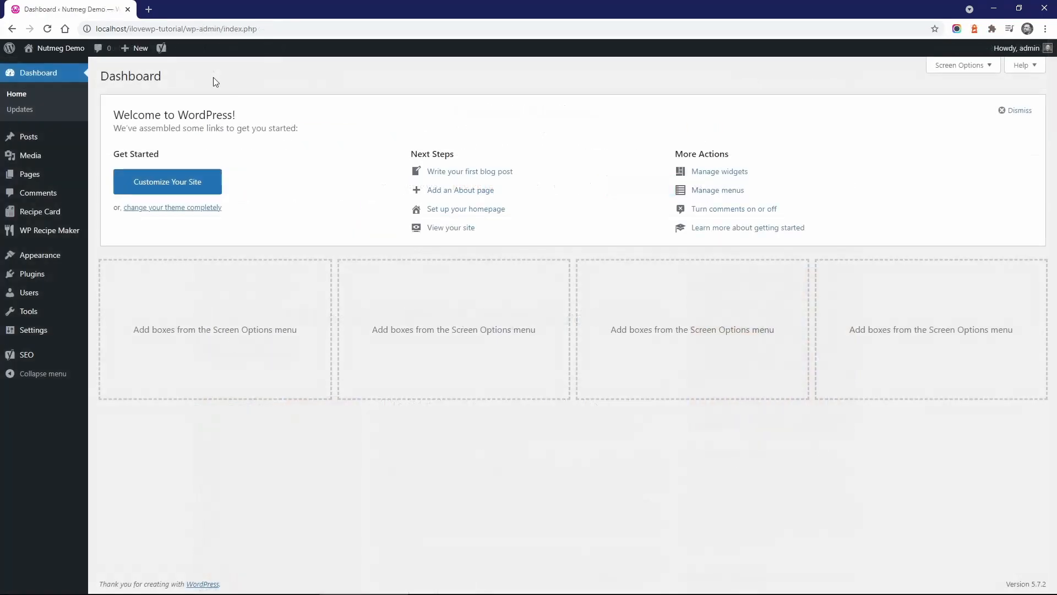
Import the Thyme demo content for the Nutmeg Plus theme and visit the site
{"action": "mouse_move", "coordinate": [85, 255]}
{"action": "left_click", "coordinate": [122, 338]}
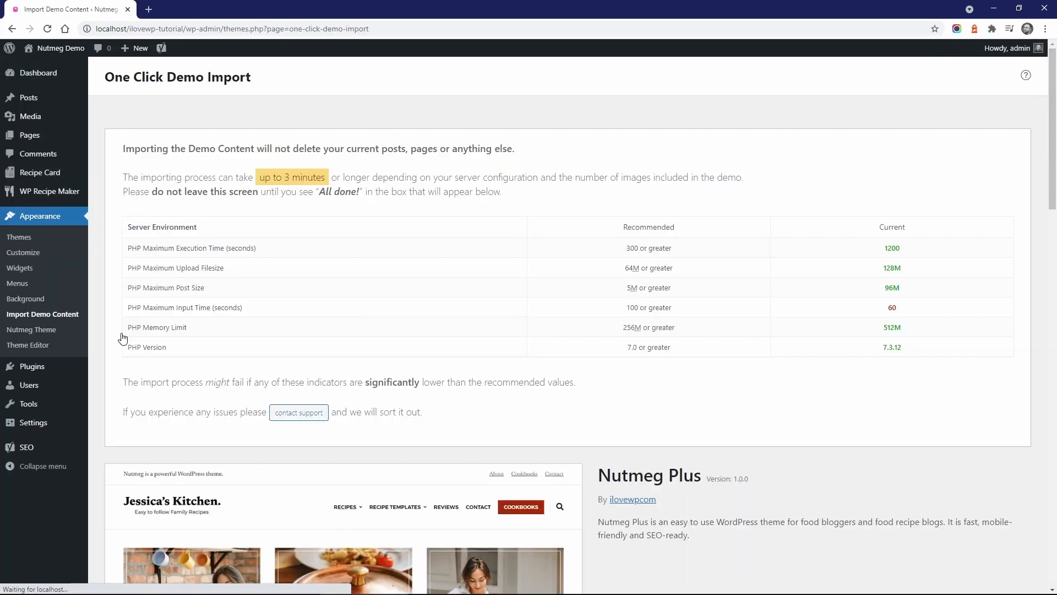
{"action": "scroll", "coordinate": [702, 266], "scroll_direction": "down", "scroll_amount": 12}
{"action": "scroll", "coordinate": [709, 266], "scroll_direction": "down", "scroll_amount": 9}
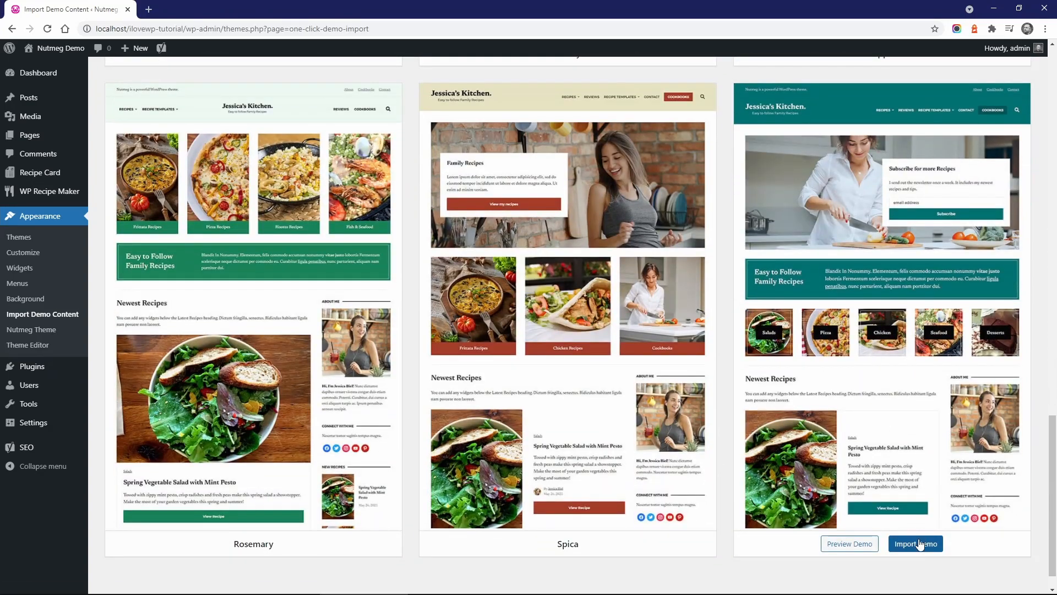
{"action": "left_click", "coordinate": [918, 544]}
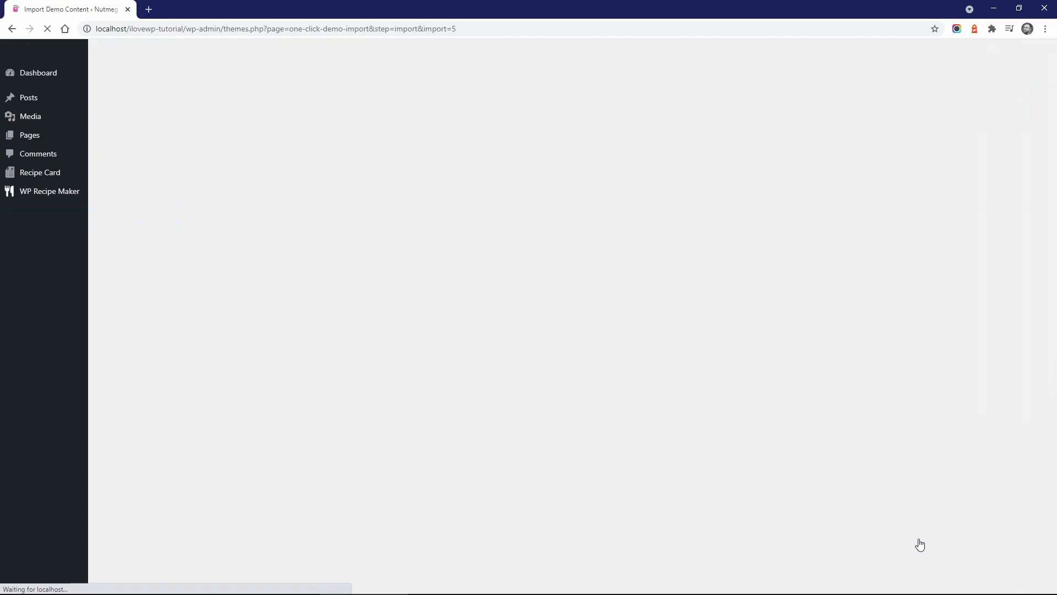
{"action": "left_click", "coordinate": [744, 375]}
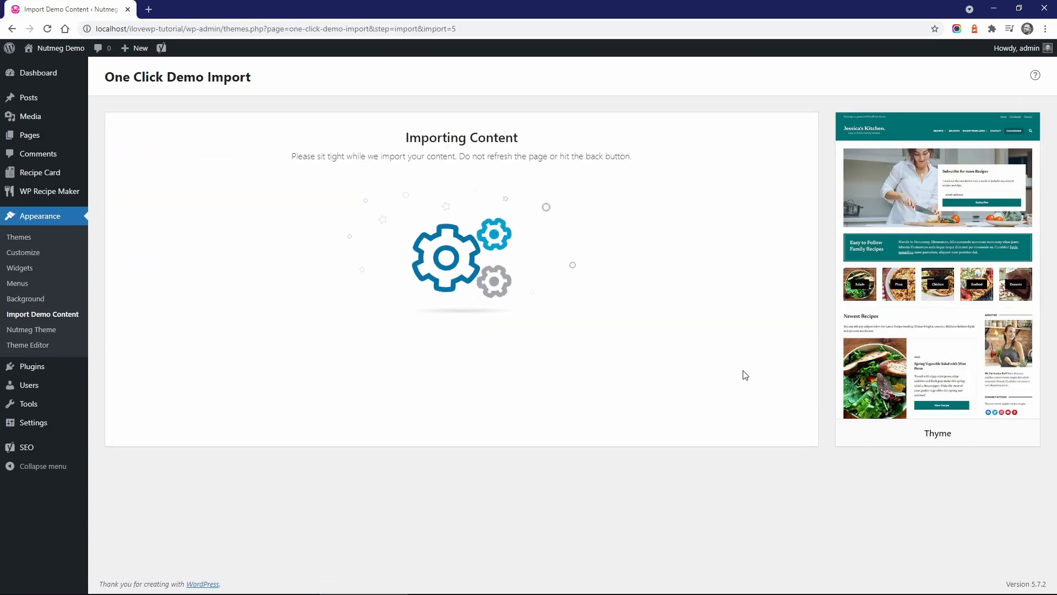
{"action": "left_click", "coordinate": [569, 359]}
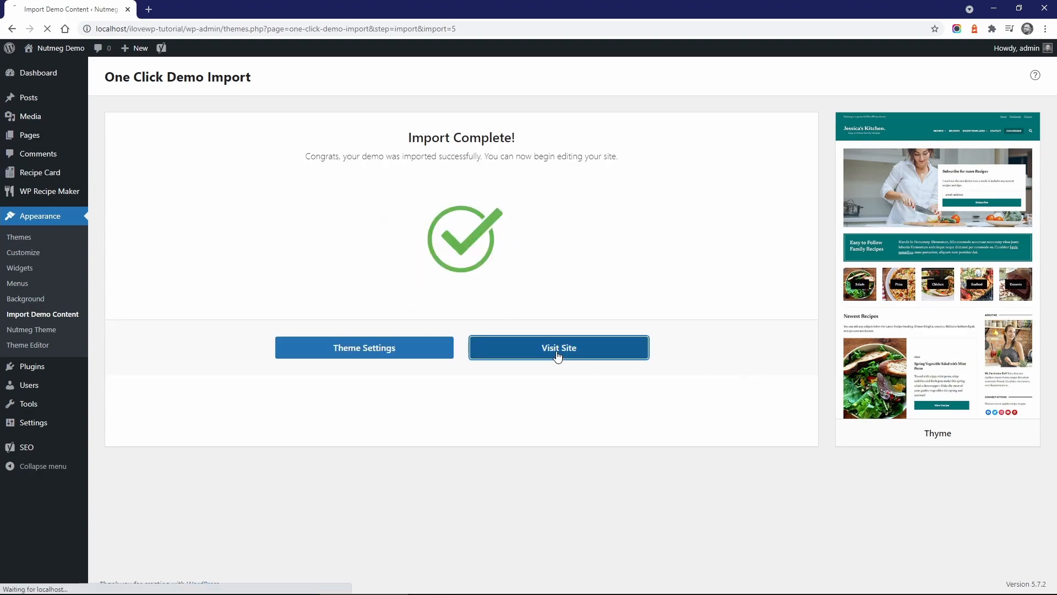